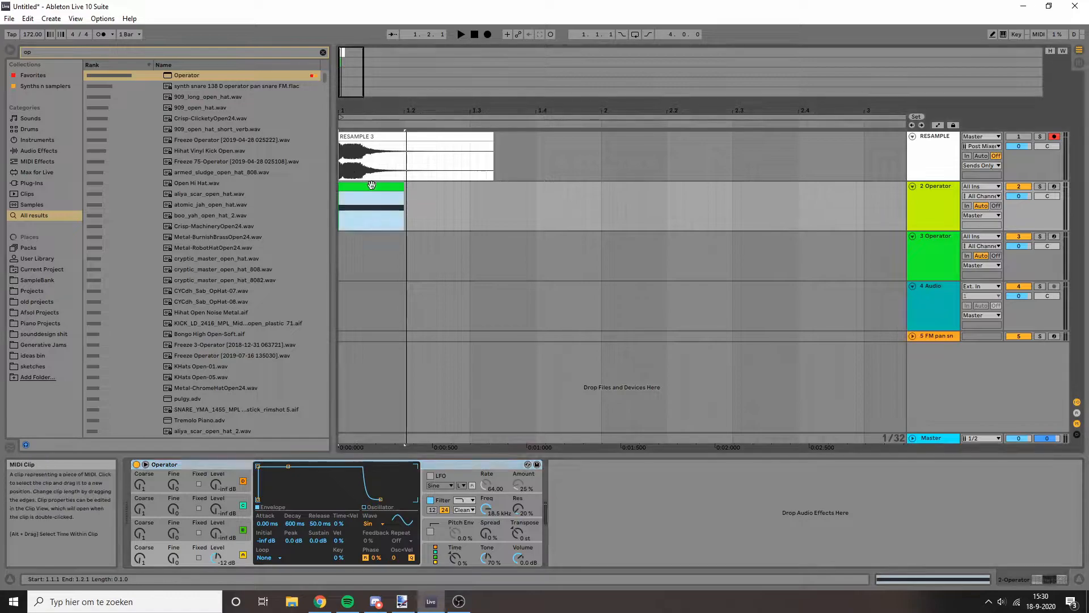
- Shape oscillator A's volume envelope with 87.2 ms attack, 311 ms decay, 0.0 dB initial and peak levels, and -inf dB sustain
{"action": "left_click_drag", "start_coordinate": [258, 465], "coordinate": [300, 467]}
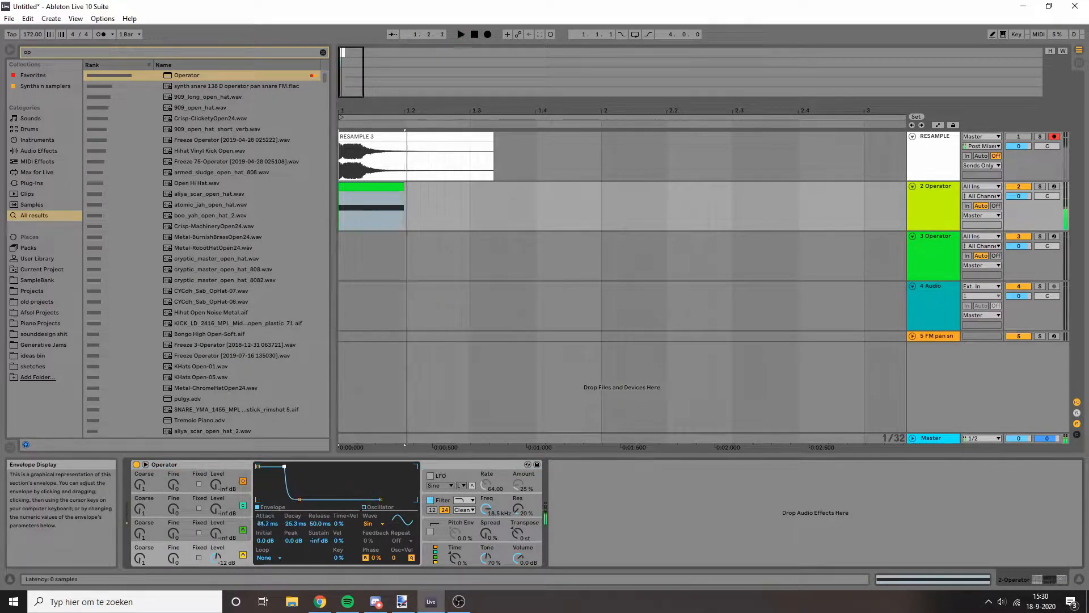
{"action": "left_click_drag", "start_coordinate": [267, 523], "coordinate": [266, 515]}
- Enable Operator's pitch envelope with 1.19 ms attack, 87.3 ms decay, +40 st initial and +12 st peak, and audition the clip
{"action": "left_click", "coordinate": [431, 532]}
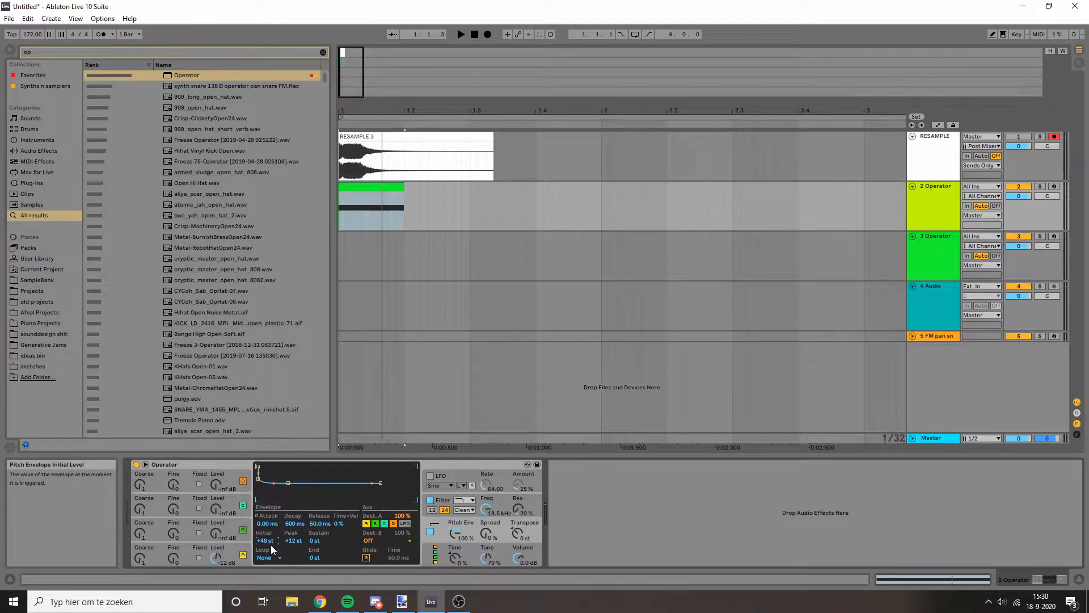
{"action": "left_click_drag", "start_coordinate": [266, 523], "coordinate": [295, 543]}
{"action": "key", "text": "space"}
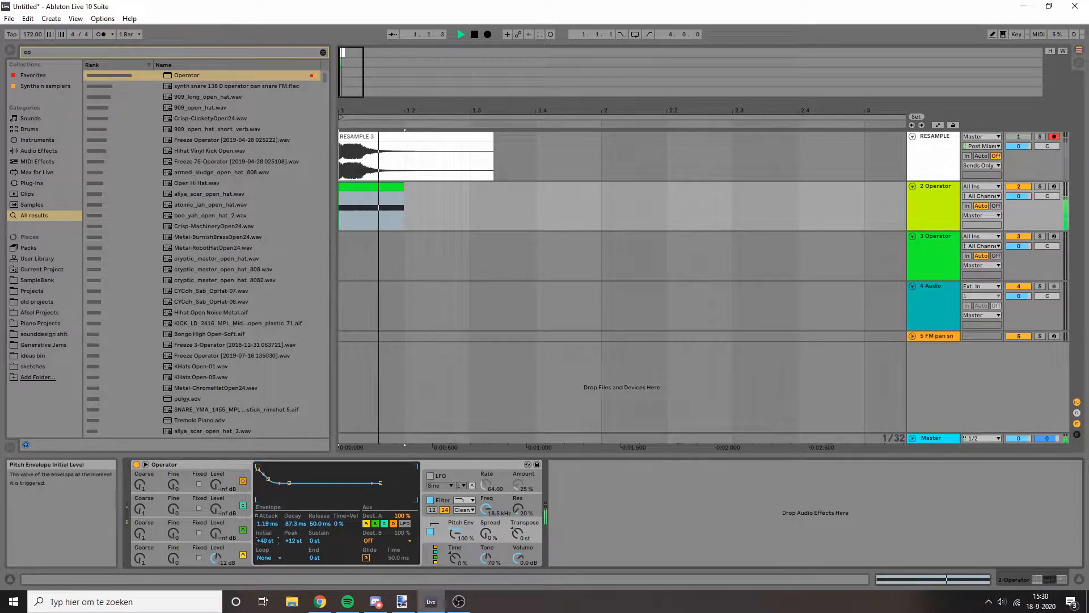
{"action": "left_click", "coordinate": [248, 530]}
{"action": "key", "text": "space"}
{"action": "key", "text": "space"}
- Switch Operator to the algorithm in which oscillators B, C and D all modulate oscillator A
{"action": "left_click", "coordinate": [436, 555]}
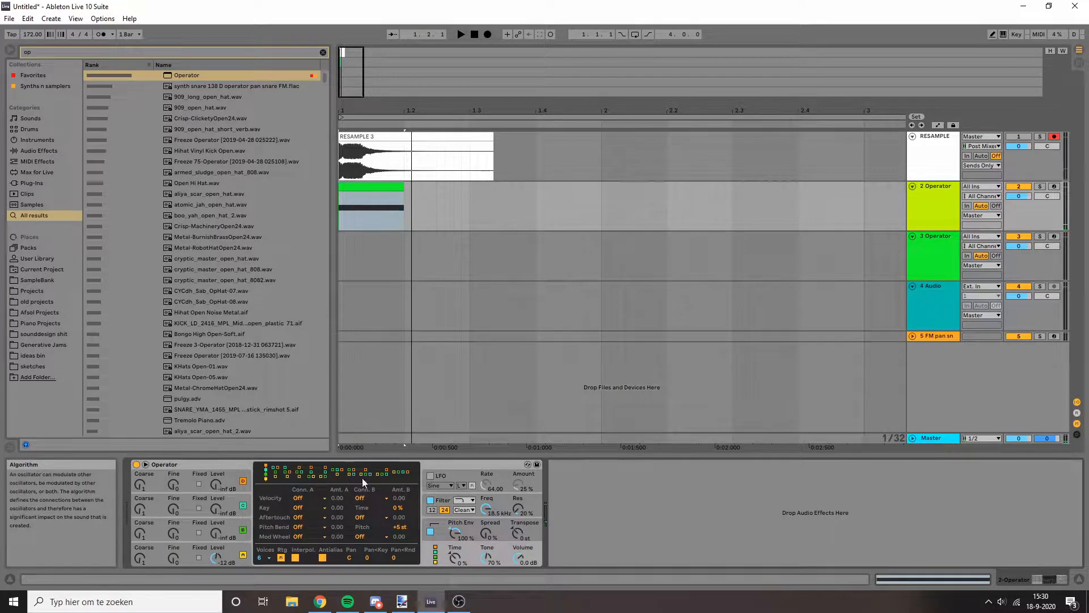
{"action": "left_click", "coordinate": [339, 473]}
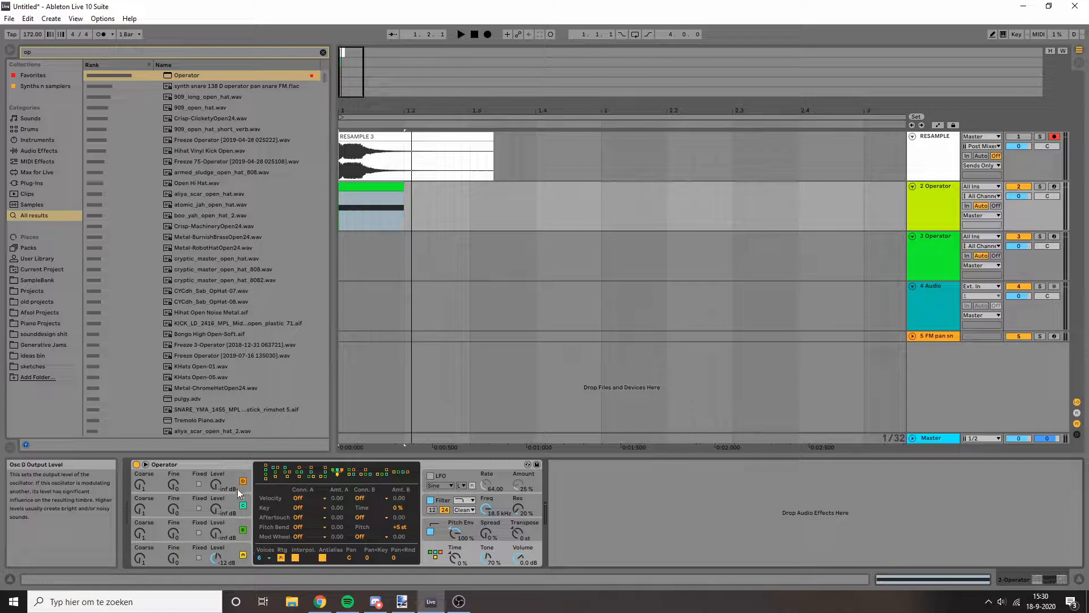
- Review the envelope and level settings of Operator's individual oscillators
{"action": "left_click", "coordinate": [248, 502]}
{"action": "left_click", "coordinate": [245, 550]}
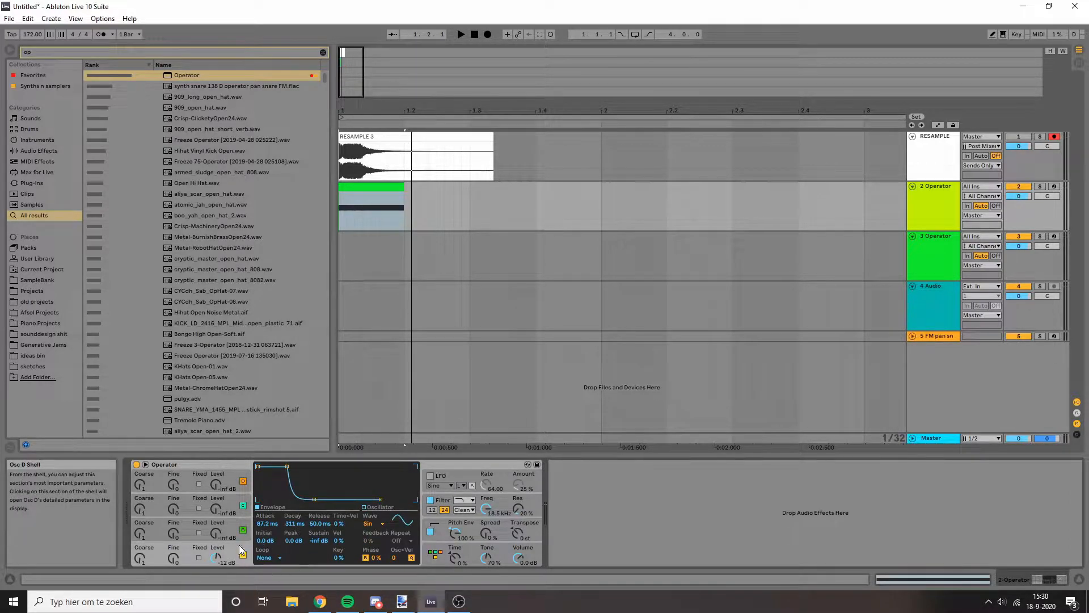
{"action": "left_click", "coordinate": [235, 537]}
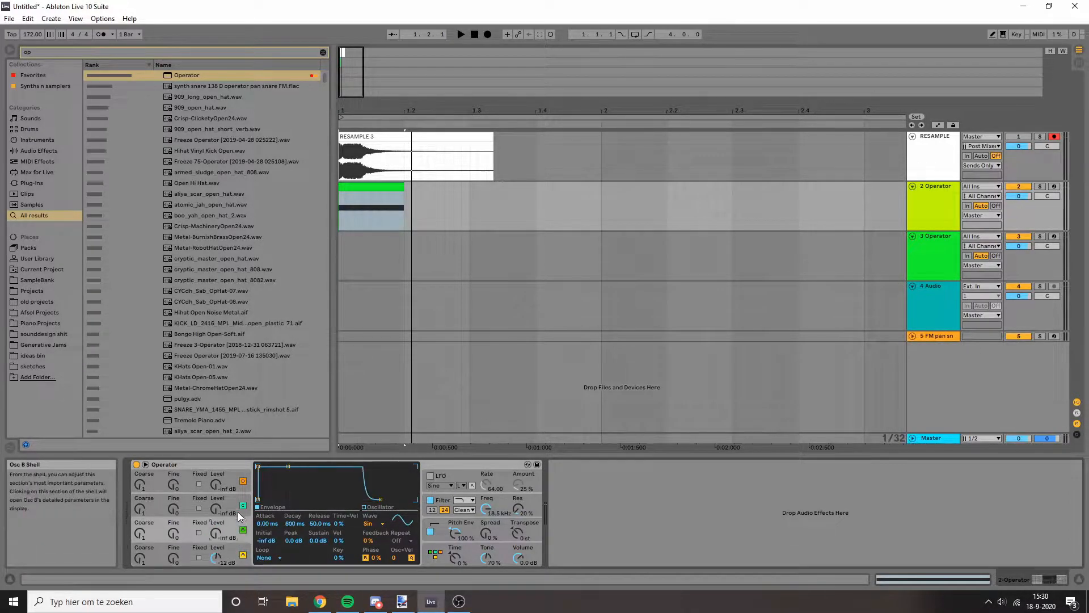
{"action": "left_click", "coordinate": [243, 490]}
{"action": "left_click", "coordinate": [244, 536]}
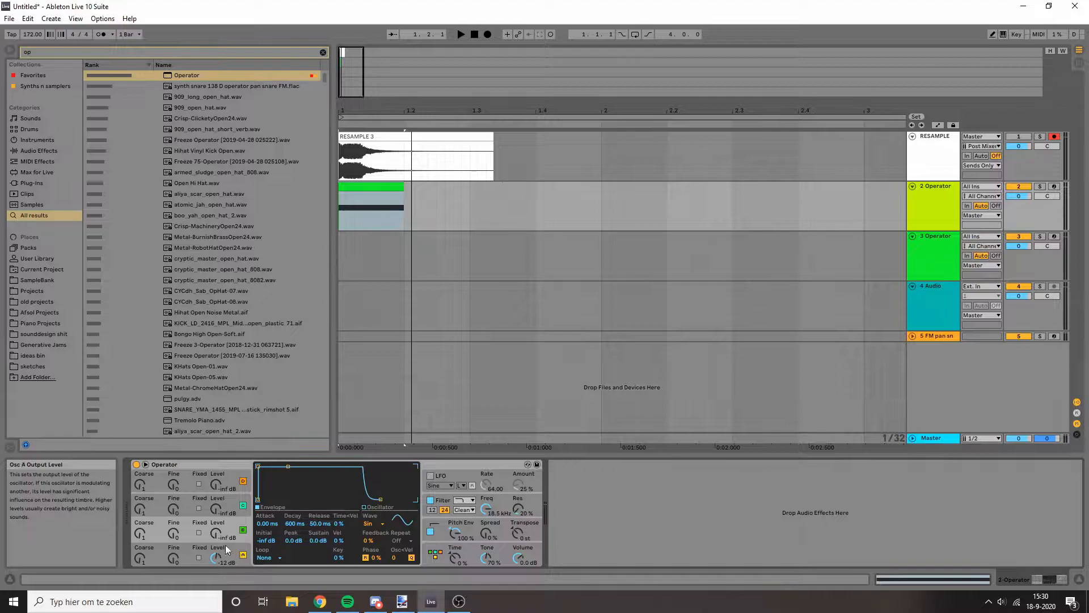
{"action": "left_click", "coordinate": [219, 562]}
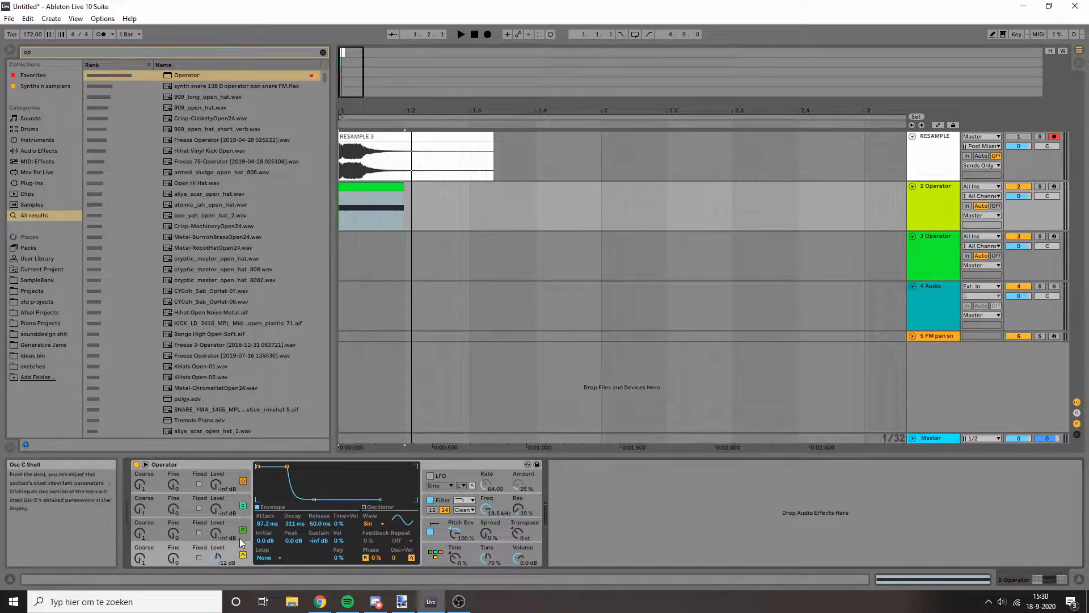
{"action": "left_click", "coordinate": [198, 532]}
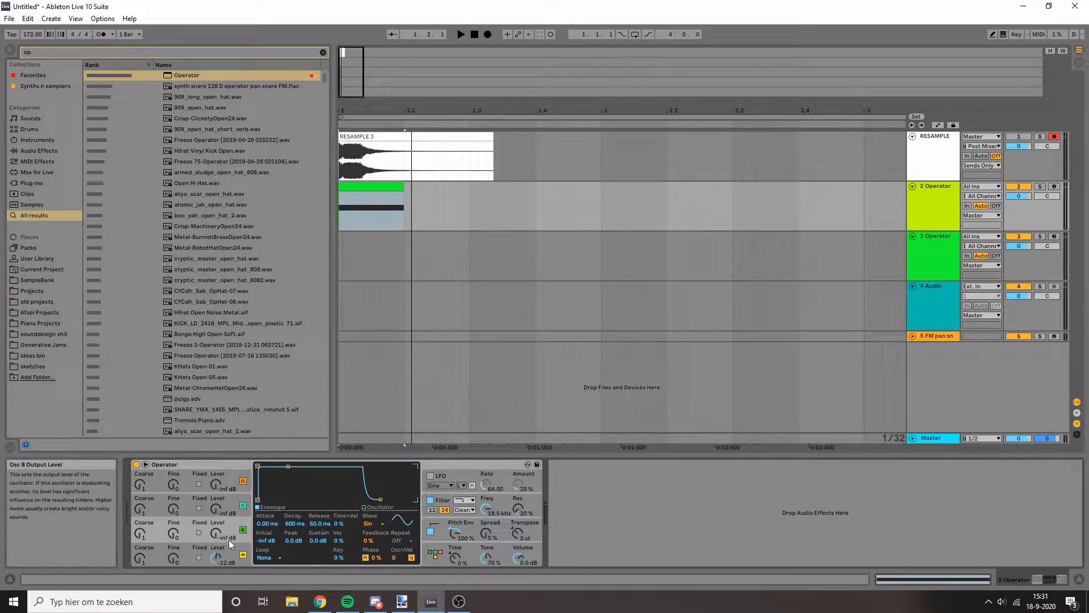
{"action": "left_click", "coordinate": [219, 465]}
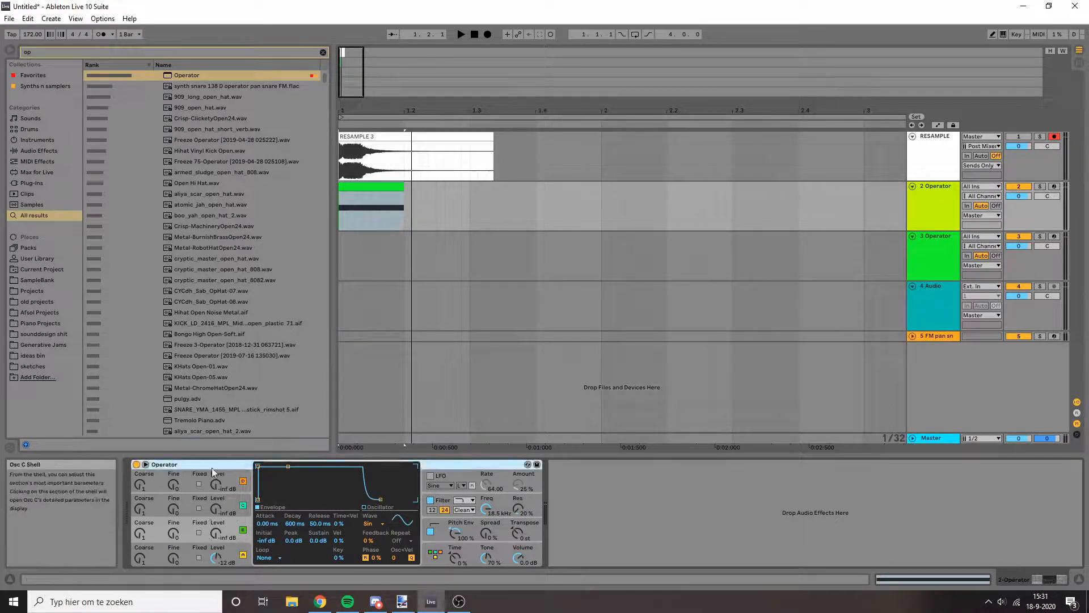
- Give oscillator B a fade-in volume envelope with -inf dB peak and 0.0 dB sustain, and raise its level to -9.8 dB
{"action": "left_click_drag", "start_coordinate": [257, 465], "coordinate": [272, 498]}
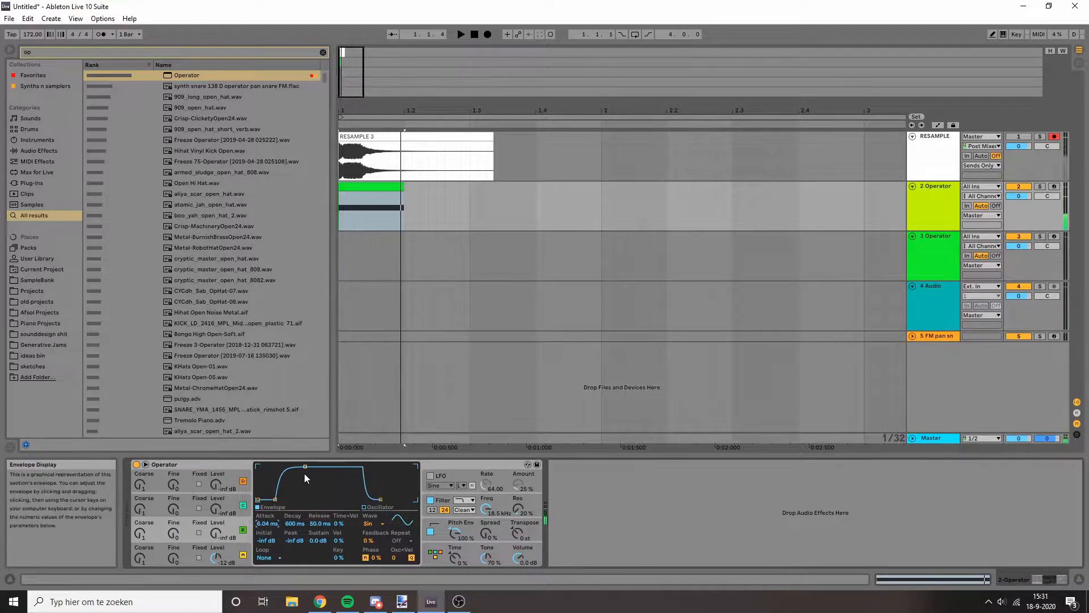
{"action": "left_click_drag", "start_coordinate": [224, 536], "coordinate": [223, 520]}
{"action": "left_click_drag", "start_coordinate": [295, 524], "coordinate": [295, 535]}
{"action": "key", "text": "space"}
- Tune oscillator B to coarse 2 and fine 360 while repeatedly auditioning the clip
{"action": "left_click_drag", "start_coordinate": [176, 533], "coordinate": [176, 500]}
{"action": "mouse_move", "coordinate": [176, 536]}
{"action": "left_mouse_down"}
{"action": "mouse_move", "coordinate": [176, 499]}
{"action": "mouse_move", "coordinate": [175, 521]}
{"action": "mouse_move", "coordinate": [140, 527]}
{"action": "mouse_move", "coordinate": [175, 539]}
{"action": "left_mouse_up"}
{"action": "key", "text": "space"}
{"action": "key", "text": "space"}
{"action": "key", "text": "space"}
{"action": "key", "text": "space"}
{"action": "key", "text": "space"}
{"action": "key", "text": "space"}
{"action": "key", "text": "space"}
{"action": "key", "text": "space"}
{"action": "key", "text": "space"}
{"action": "key", "text": "space"}
{"action": "key", "text": "space"}
{"action": "key", "text": "space"}
{"action": "key", "text": "space"}
{"action": "key", "text": "space"}
{"action": "key", "text": "space"}
{"action": "key", "text": "space"}
- Set oscillator B's envelope decay to 7.00 s and audition the sound
{"action": "left_click_drag", "start_coordinate": [299, 523], "coordinate": [300, 487]}
{"action": "key", "text": "space"}
{"action": "key", "text": "space"}
{"action": "key", "text": "space"}
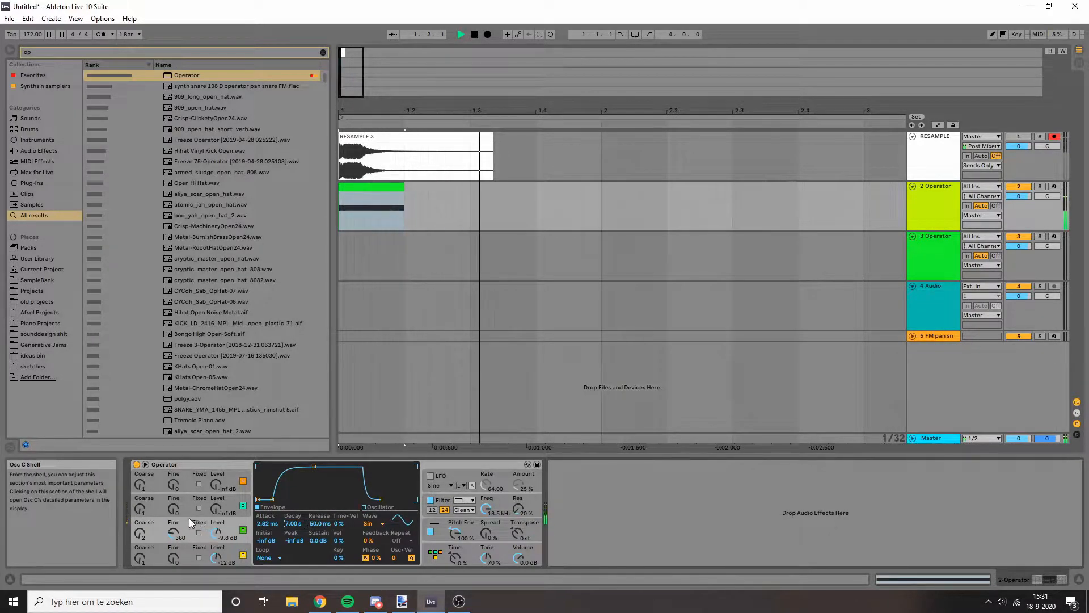
{"action": "key", "text": "space"}
{"action": "key", "text": "space"}
{"action": "key", "text": "space"}
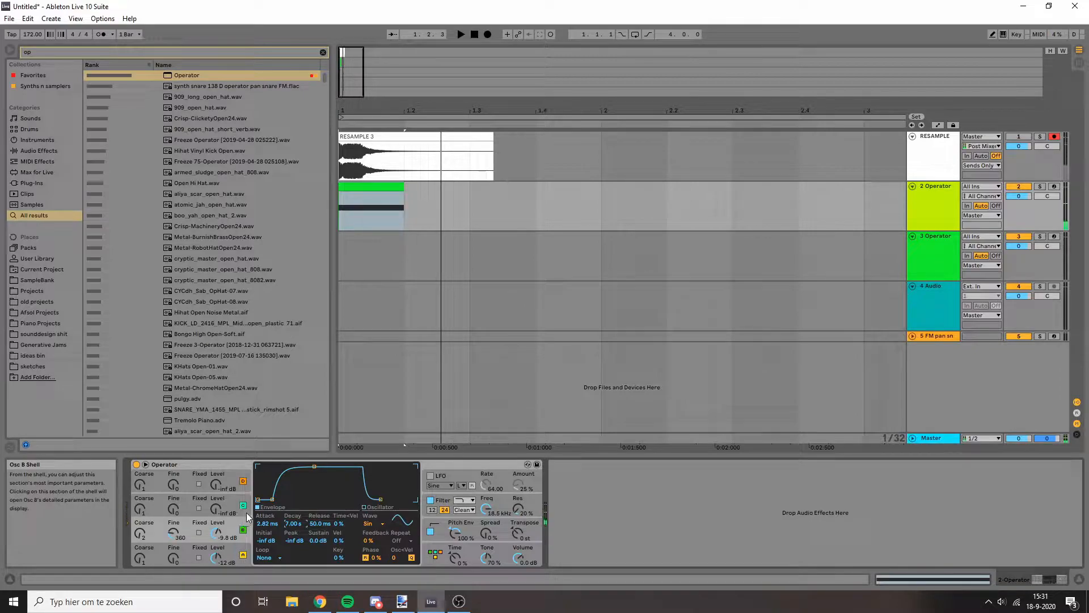
- Set oscillator C's waveform to Noise Looped
{"action": "left_click", "coordinate": [236, 512]}
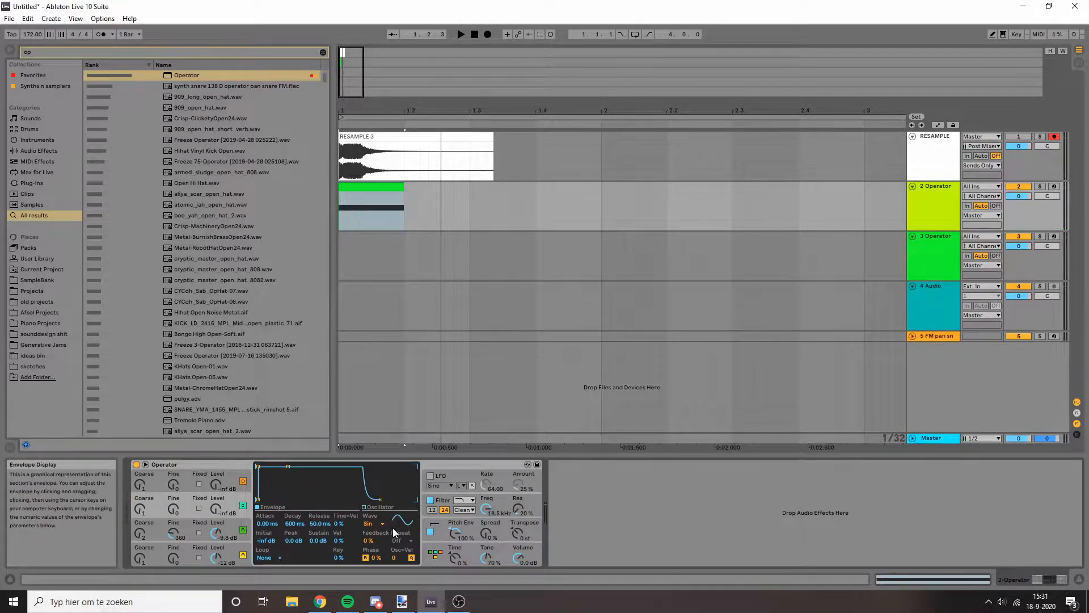
{"action": "left_click", "coordinate": [377, 525]}
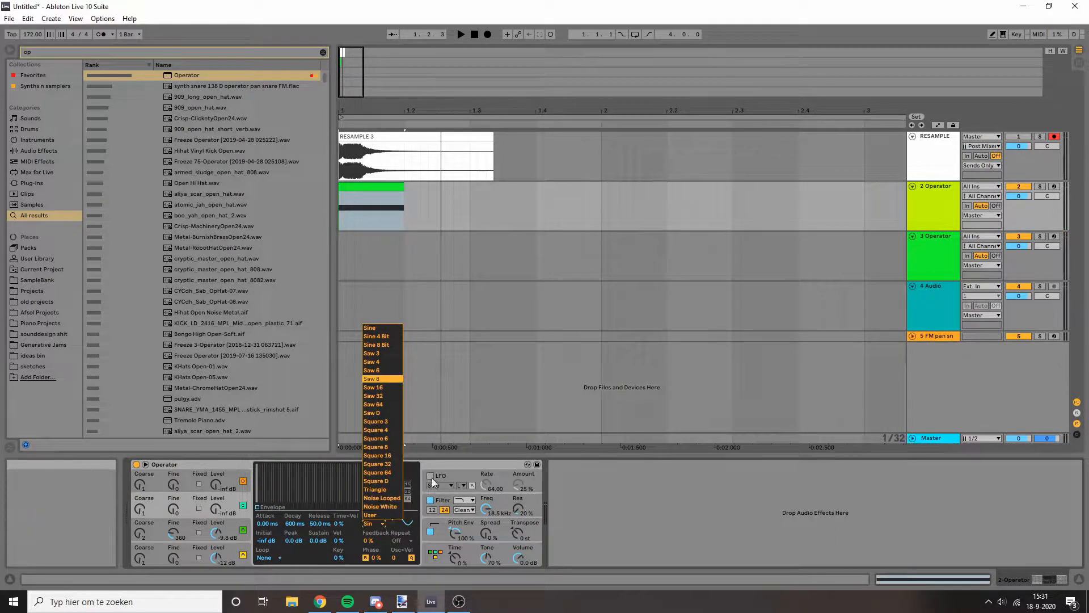
{"action": "left_click", "coordinate": [389, 498]}
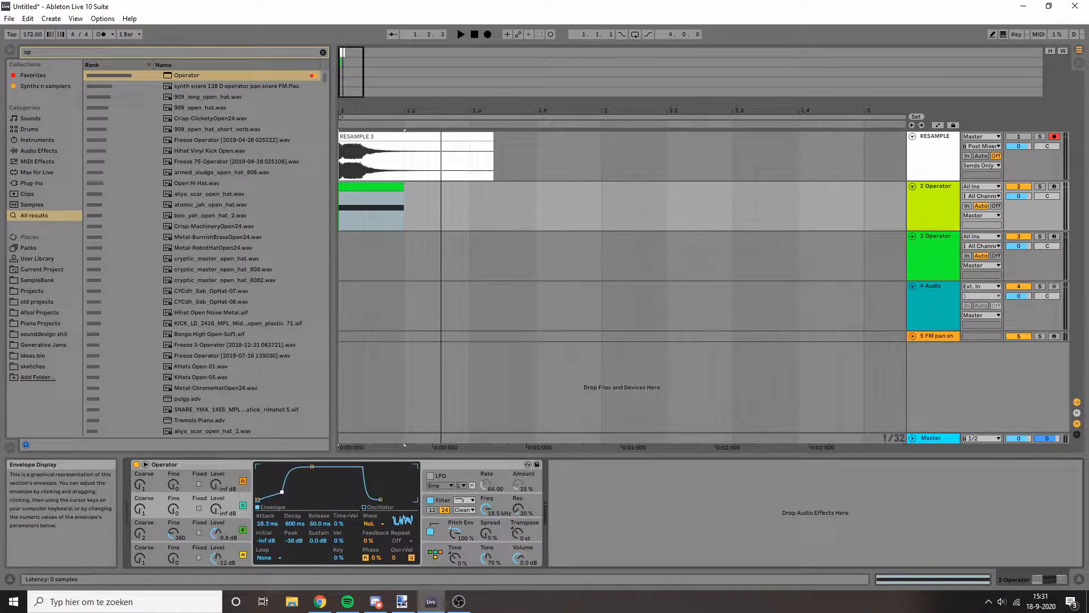
- Raise oscillator C's level and shape its volume envelope as a fade-in with -inf dB peak and 0.0 dB sustain
{"action": "key", "text": "space"}
{"action": "left_click_drag", "start_coordinate": [216, 508], "coordinate": [216, 483]}
{"action": "left_click_drag", "start_coordinate": [282, 492], "coordinate": [283, 500]}
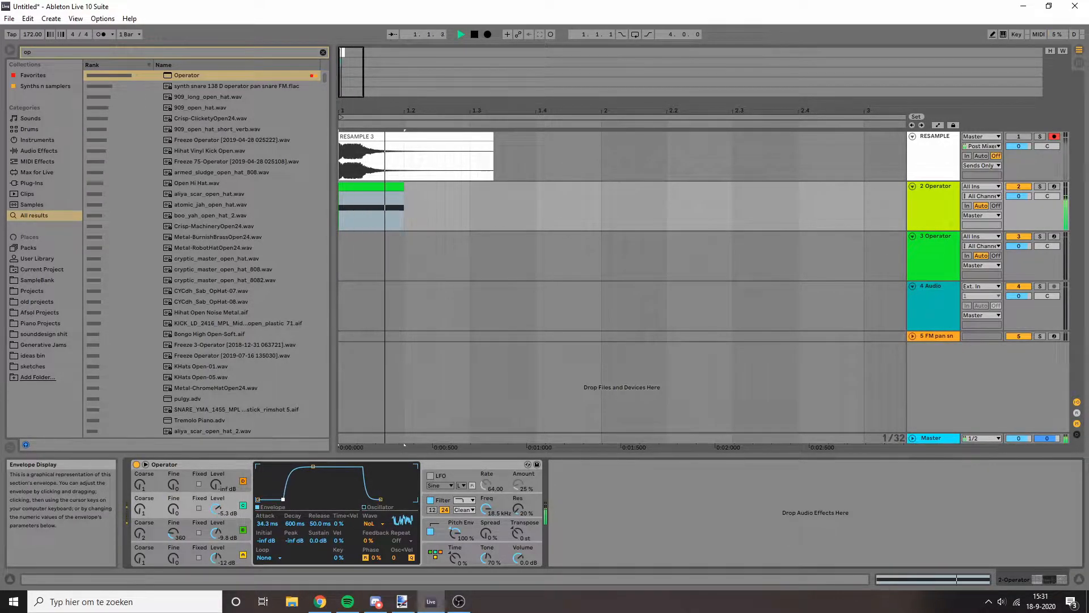
{"action": "mouse_move", "coordinate": [313, 467]}
{"action": "left_mouse_down"}
{"action": "mouse_move", "coordinate": [336, 467]}
{"action": "mouse_move", "coordinate": [319, 467]}
{"action": "left_mouse_up"}
{"action": "left_click_drag", "start_coordinate": [283, 499], "coordinate": [280, 500]}
- Tune oscillator C to coarse 3 and fine 270, and set its level to -3.4 dB
{"action": "left_click_drag", "start_coordinate": [139, 509], "coordinate": [173, 479]}
{"action": "left_click_drag", "start_coordinate": [216, 509], "coordinate": [216, 506]}
{"action": "key", "text": "space"}
- Audition the clip and change Operator's filter type to high-pass
{"action": "left_click", "coordinate": [488, 506]}
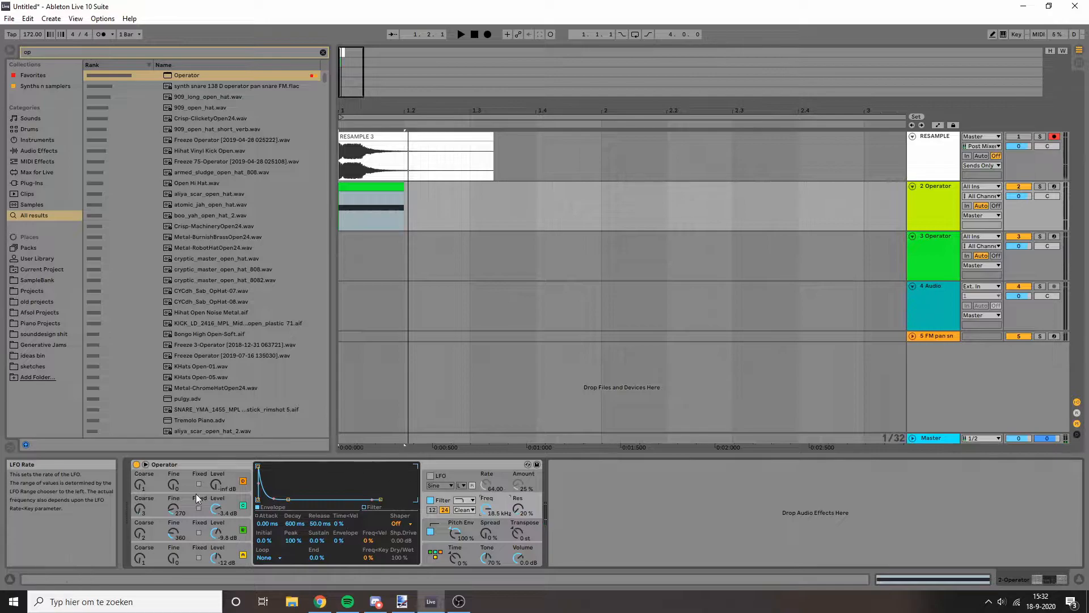
{"action": "left_click", "coordinate": [243, 481]}
{"action": "key", "text": "space"}
{"action": "key", "text": "space"}
{"action": "left_click", "coordinate": [443, 499]}
{"action": "left_click", "coordinate": [464, 500]}
{"action": "left_click", "coordinate": [461, 520]}
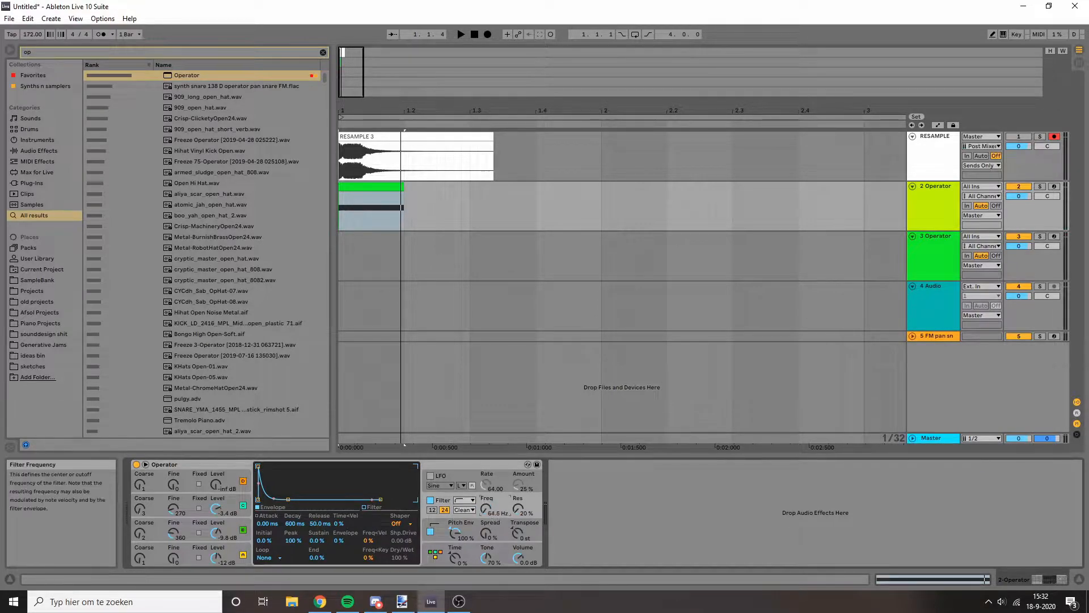
- Set the high-pass filter's cutoff to about 200 Hz and its resonance to about 68% while auditioning the sound
{"action": "left_click", "coordinate": [366, 506]}
{"action": "left_click_drag", "start_coordinate": [342, 502], "coordinate": [278, 493]}
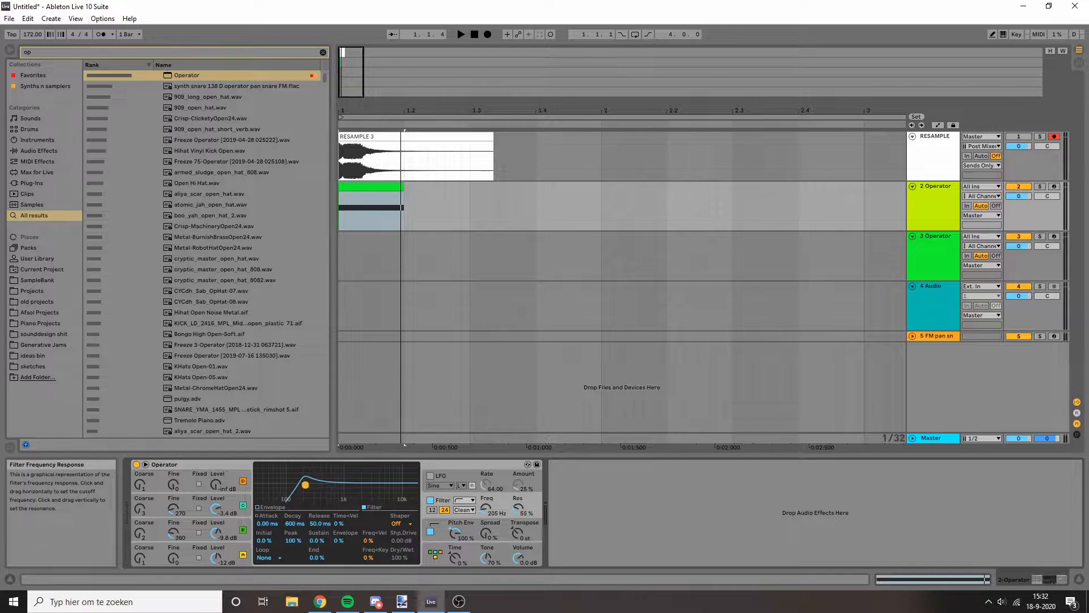
{"action": "key", "text": "space"}
{"action": "key", "text": "space"}
{"action": "key", "text": "space"}
{"action": "key", "text": "space"}
{"action": "key", "text": "space"}
{"action": "key", "text": "space"}
{"action": "key", "text": "space"}
{"action": "left_click_drag", "start_coordinate": [307, 482], "coordinate": [304, 481]}
{"action": "key", "text": "space"}
- Switch the filter circuit to OSR, set the filter drive to 2.81 dB and audition the sound
{"action": "left_click", "coordinate": [471, 511]}
{"action": "left_click", "coordinate": [460, 527]}
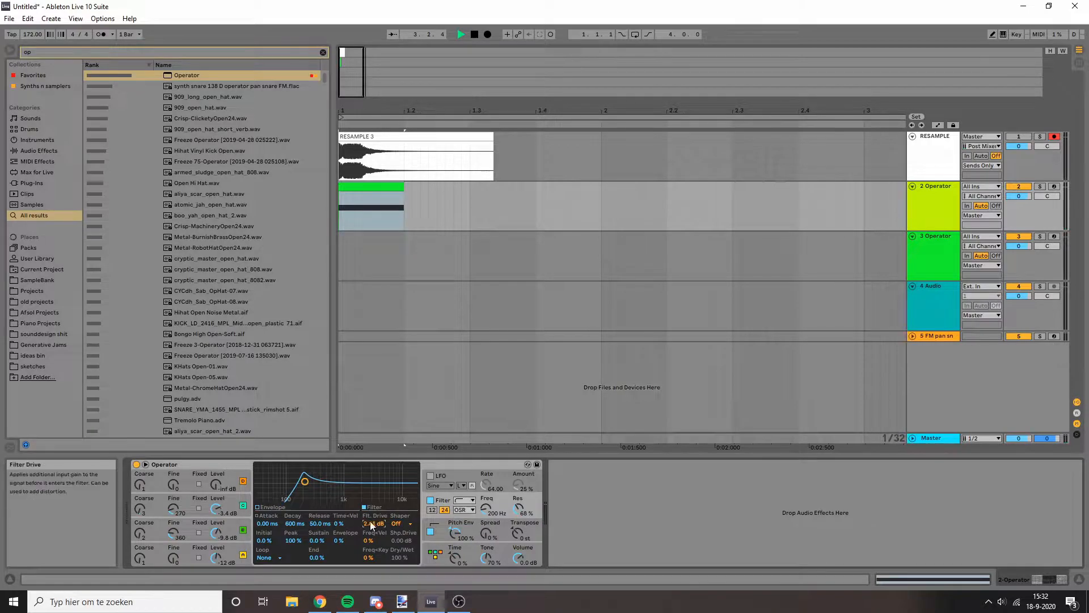
{"action": "key", "text": "space"}
{"action": "key", "text": "space"}
{"action": "key", "text": "space"}
{"action": "key", "text": "space"}
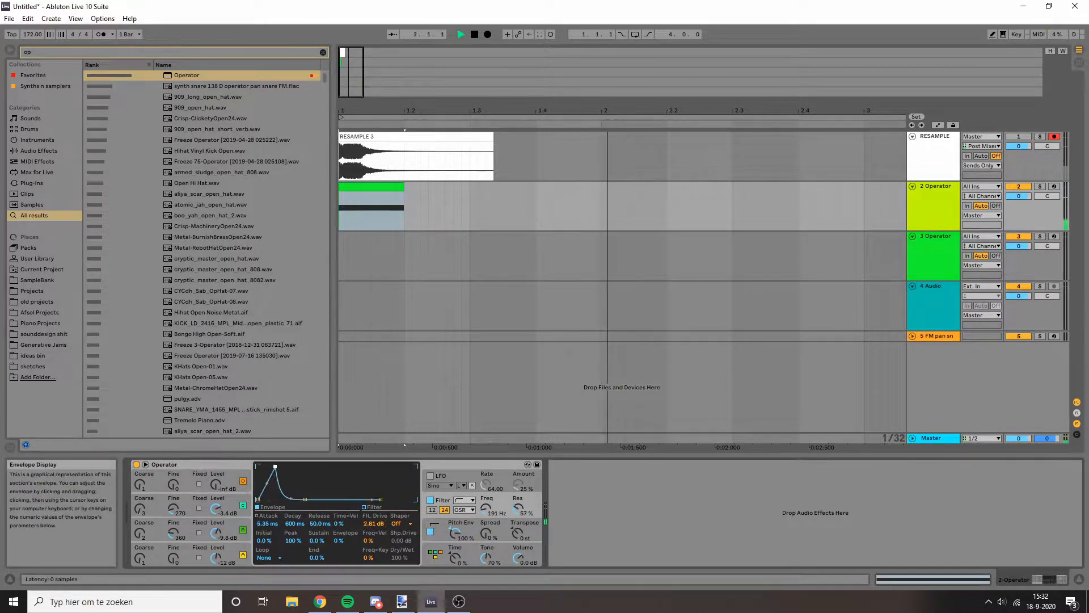
- Shape the filter envelope with 37.0 ms attack, 5.41 s decay, 24% peak and 100% sustain, and set its amount to 65%
{"action": "left_click_drag", "start_coordinate": [305, 499], "coordinate": [284, 491]}
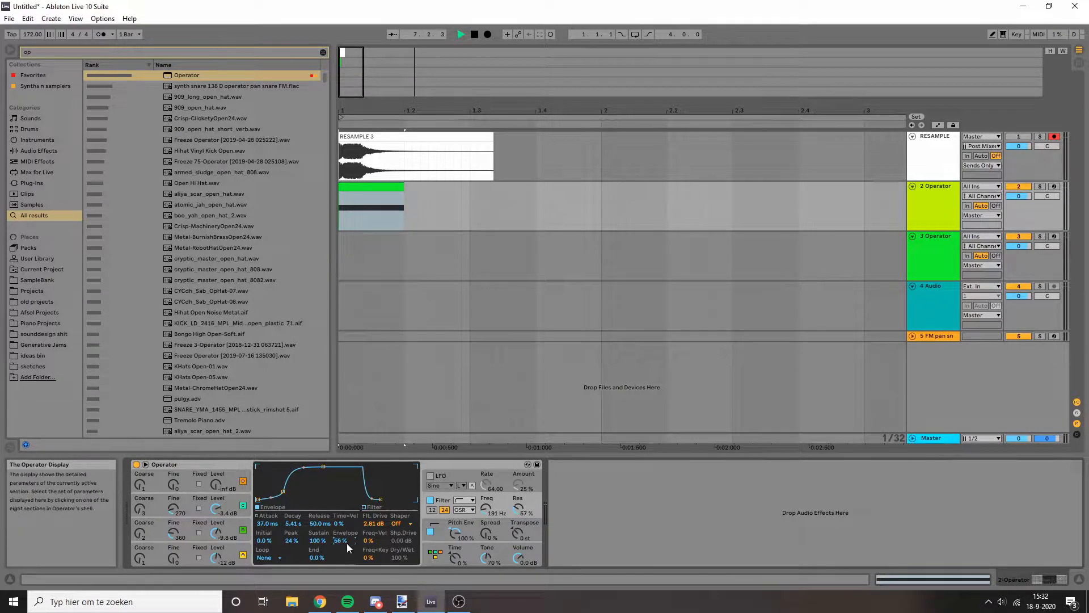
{"action": "key", "text": "space"}
{"action": "key", "text": "space"}
{"action": "mouse_move", "coordinate": [344, 541]}
{"action": "left_mouse_down"}
{"action": "mouse_move", "coordinate": [344, 509]}
{"action": "mouse_move", "coordinate": [340, 531]}
{"action": "left_mouse_up"}
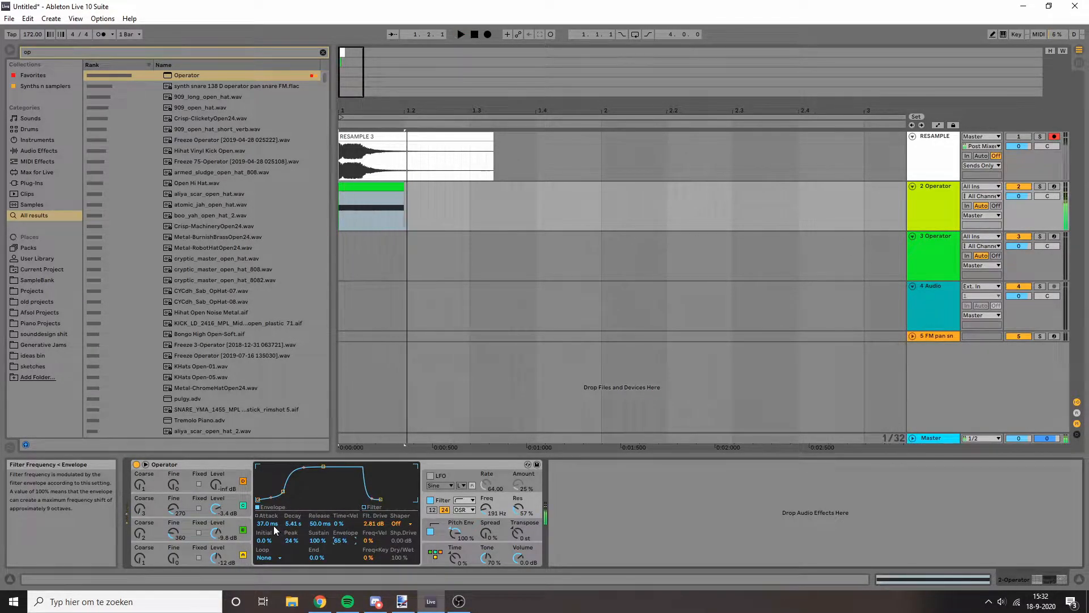
- Lengthen the filter envelope's attack to about 44.7 ms while auditioning the clip
{"action": "left_click_drag", "start_coordinate": [270, 523], "coordinate": [293, 512]}
{"action": "key", "text": "space"}
{"action": "key", "text": "space"}
{"action": "key", "text": "space"}
{"action": "key", "text": "space"}
{"action": "key", "text": "space"}
{"action": "key", "text": "space"}
{"action": "key", "text": "space"}
{"action": "key", "text": "space"}
{"action": "key", "text": "space"}
{"action": "key", "text": "space"}
{"action": "key", "text": "space"}
{"action": "key", "text": "space"}
- Reduce the filter envelope amount to 56% and audition the sound
{"action": "left_click_drag", "start_coordinate": [341, 540], "coordinate": [340, 545]}
{"action": "key", "text": "space"}
{"action": "key", "text": "space"}
{"action": "key", "text": "space"}
{"action": "key", "text": "space"}
{"action": "key", "text": "space"}
- Set the filter envelope's decay to 5.49 s and sustain to 76%, and audition the sound
{"action": "left_click_drag", "start_coordinate": [310, 467], "coordinate": [325, 474]}
{"action": "key", "text": "space"}
{"action": "key", "text": "space"}
{"action": "key", "text": "space"}
{"action": "key", "text": "space"}
{"action": "key", "text": "space"}
{"action": "key", "text": "space"}
{"action": "key", "text": "space"}
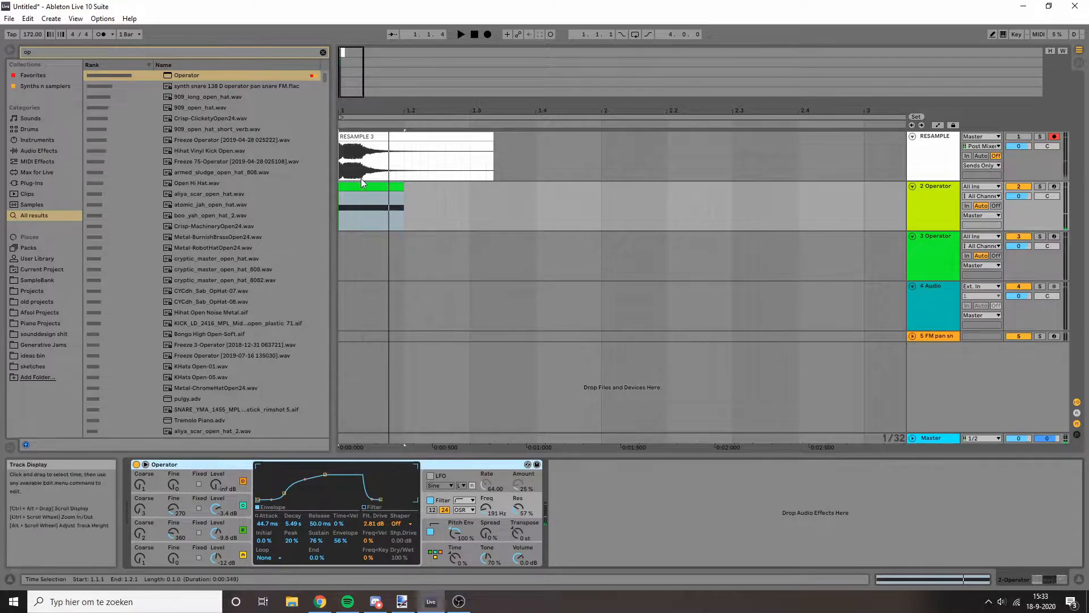
- Give oscillator D a short envelope with 9.72 ms attack, 8.57 ms decay and -inf dB sustain, and switch it to fixed frequency
{"action": "left_click", "coordinate": [386, 184]}
{"action": "left_click", "coordinate": [233, 471]}
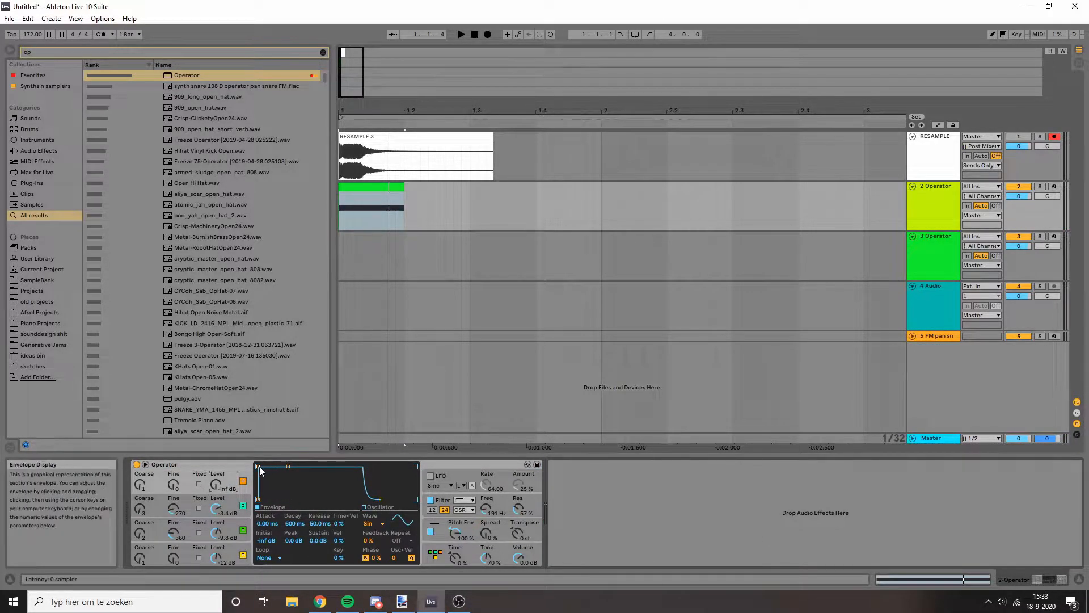
{"action": "left_click_drag", "start_coordinate": [255, 499], "coordinate": [258, 466]}
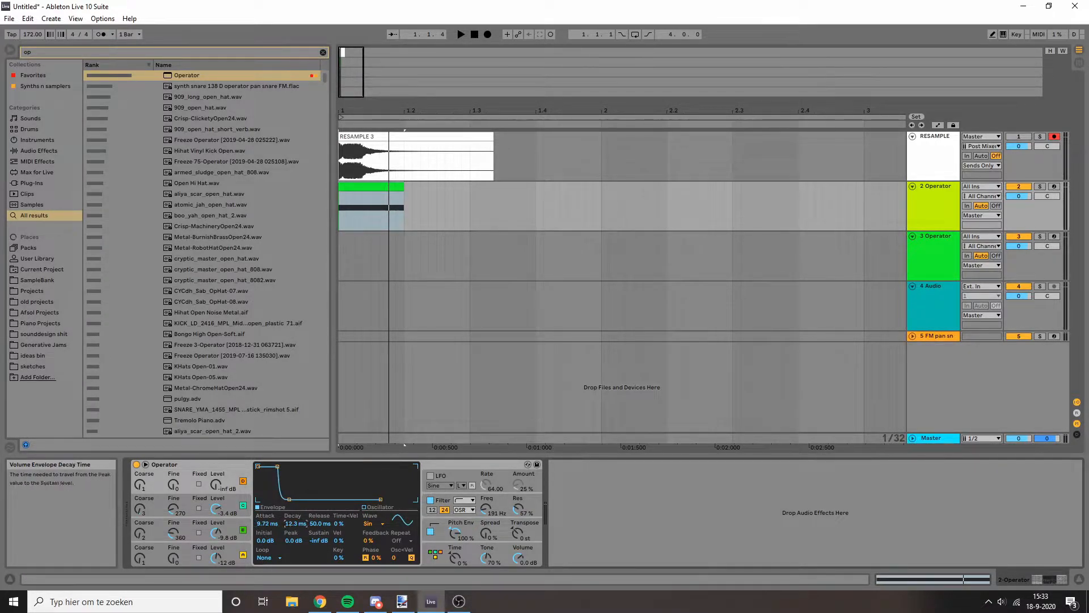
{"action": "left_click", "coordinate": [199, 485]}
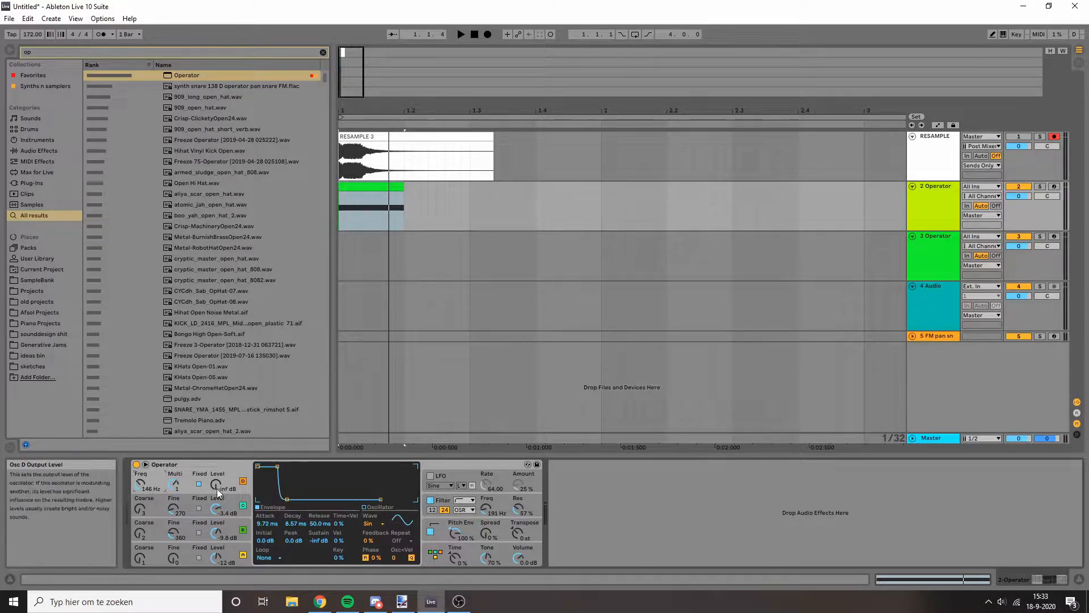
- Set oscillator D's fixed frequency to 344 Hz and its level to -9.8 dB while auditioning the clip
{"action": "key", "text": "space"}
{"action": "key", "text": "space"}
{"action": "key", "text": "space"}
{"action": "key", "text": "space"}
{"action": "key", "text": "space"}
{"action": "key", "text": "space"}
{"action": "key", "text": "space"}
{"action": "key", "text": "space"}
{"action": "key", "text": "space"}
{"action": "key", "text": "space"}
{"action": "key", "text": "space"}
{"action": "left_click_drag", "start_coordinate": [216, 484], "coordinate": [216, 488]}
{"action": "left_click_drag", "start_coordinate": [140, 484], "coordinate": [140, 476]}
{"action": "left_click_drag", "start_coordinate": [216, 484], "coordinate": [216, 481]}
{"action": "left_click_drag", "start_coordinate": [140, 484], "coordinate": [140, 475]}
{"action": "key", "text": "space"}
{"action": "key", "text": "space"}
{"action": "key", "text": "space"}
- Set oscillator D's phase to 20% and raise its level to -4.4 dB while auditioning the clip
{"action": "left_click_drag", "start_coordinate": [377, 557], "coordinate": [377, 551]}
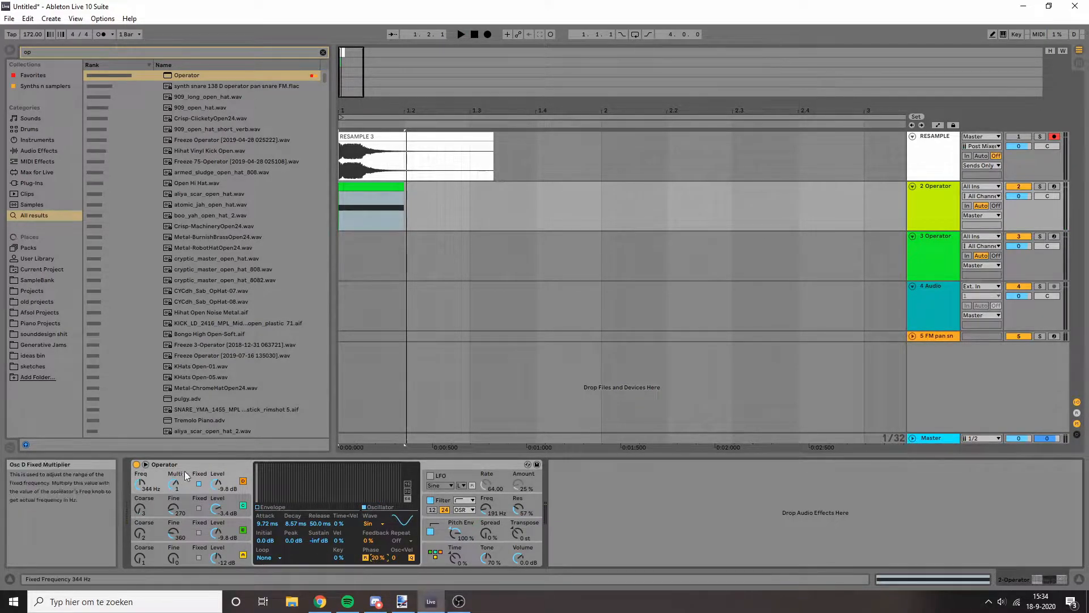
{"action": "key", "text": "space"}
{"action": "key", "text": "space"}
{"action": "key", "text": "space"}
{"action": "key", "text": "space"}
{"action": "key", "text": "space"}
{"action": "key", "text": "space"}
{"action": "key", "text": "space"}
{"action": "key", "text": "space"}
{"action": "key", "text": "space"}
{"action": "key", "text": "space"}
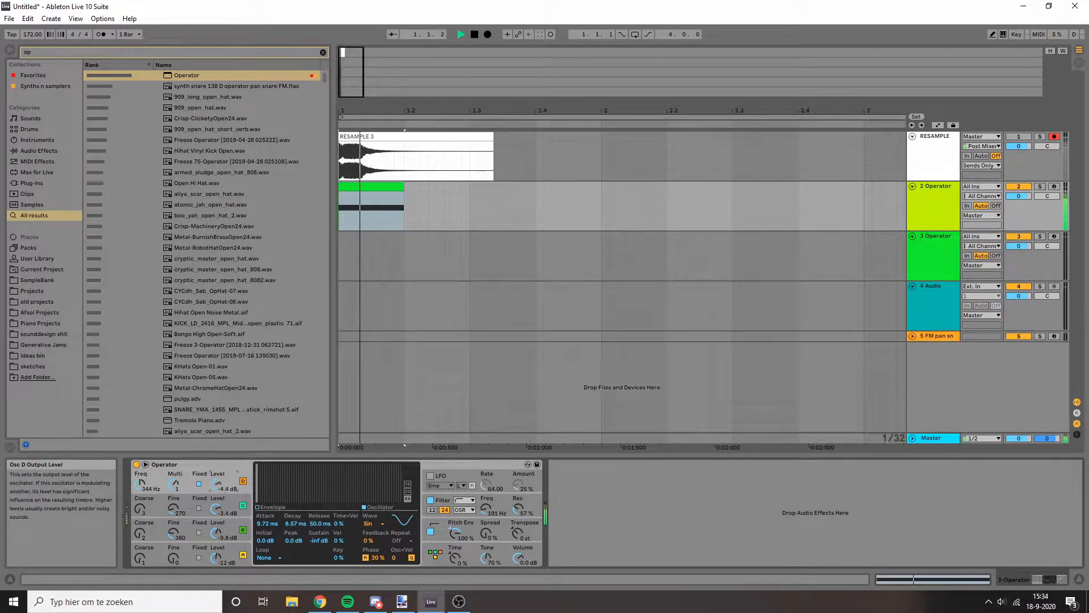
- Lower oscillator D's fixed frequency to 261 Hz and raise its level slightly while auditioning the clip
{"action": "left_click_drag", "start_coordinate": [218, 486], "coordinate": [218, 488]}
{"action": "left_click_drag", "start_coordinate": [140, 484], "coordinate": [140, 487]}
{"action": "left_click_drag", "start_coordinate": [217, 484], "coordinate": [216, 480]}
{"action": "key", "text": "space"}
{"action": "key", "text": "space"}
{"action": "key", "text": "space"}
- Shorten oscillator D's envelope attack to 4.11 ms and set its frequency to 279 Hz and level to -5.1 dB while auditioning
{"action": "left_click", "coordinate": [257, 507]}
{"action": "left_click_drag", "start_coordinate": [279, 466], "coordinate": [216, 483]}
{"action": "key", "text": "space"}
{"action": "key", "text": "space"}
{"action": "key", "text": "space"}
{"action": "key", "text": "space"}
{"action": "key", "text": "space"}
{"action": "key", "text": "space"}
{"action": "key", "text": "space"}
{"action": "key", "text": "space"}
{"action": "key", "text": "space"}
{"action": "key", "text": "space"}
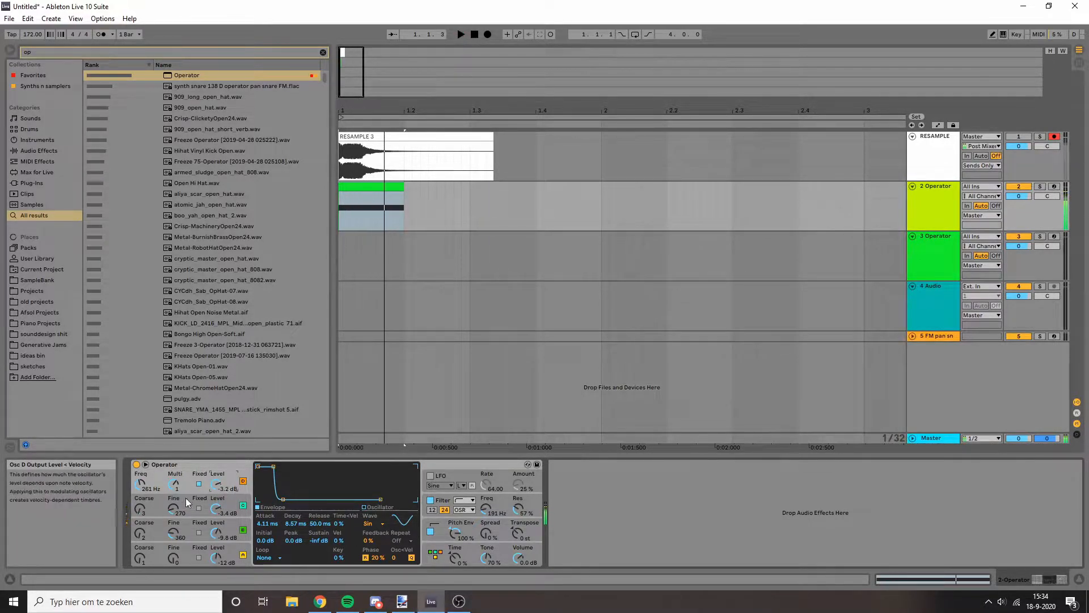
{"action": "key", "text": "space"}
- Enable the LFO and set its frequency range to High
{"action": "left_click", "coordinate": [432, 480]}
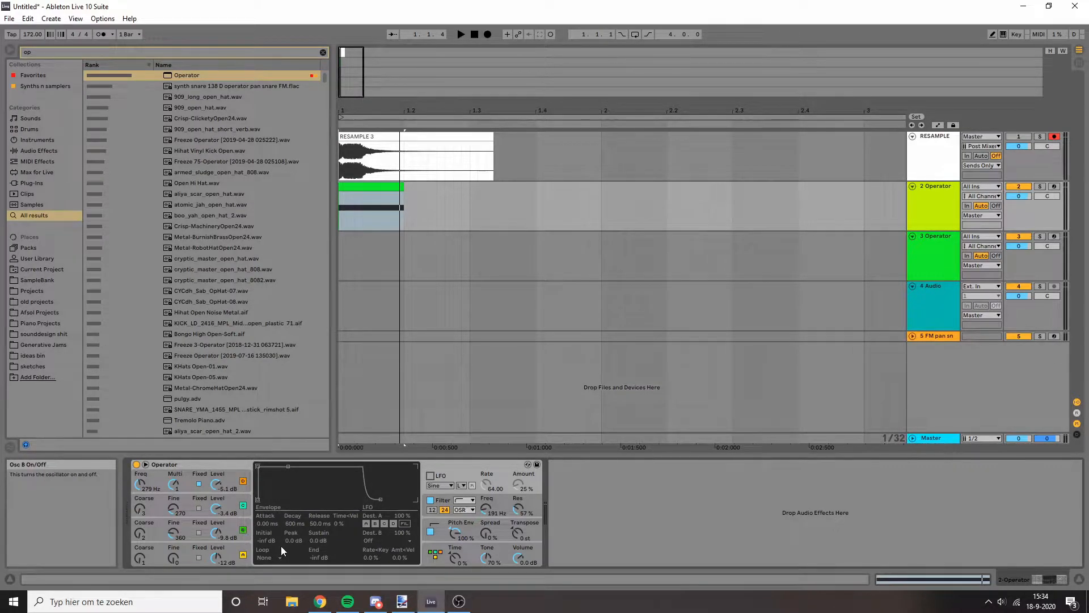
{"action": "left_click", "coordinate": [251, 519]}
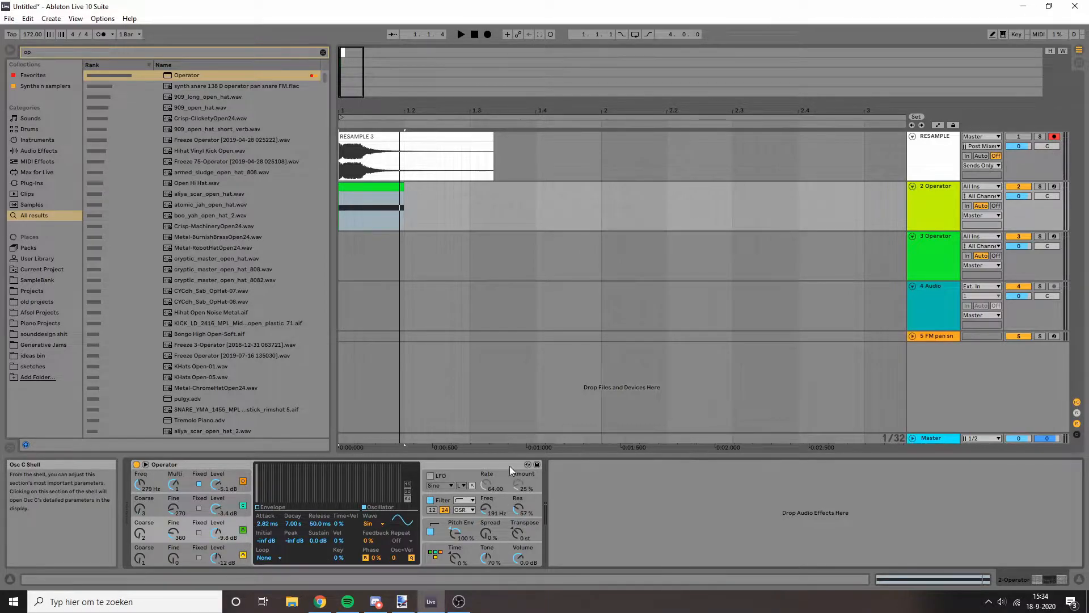
{"action": "left_click", "coordinate": [455, 475]}
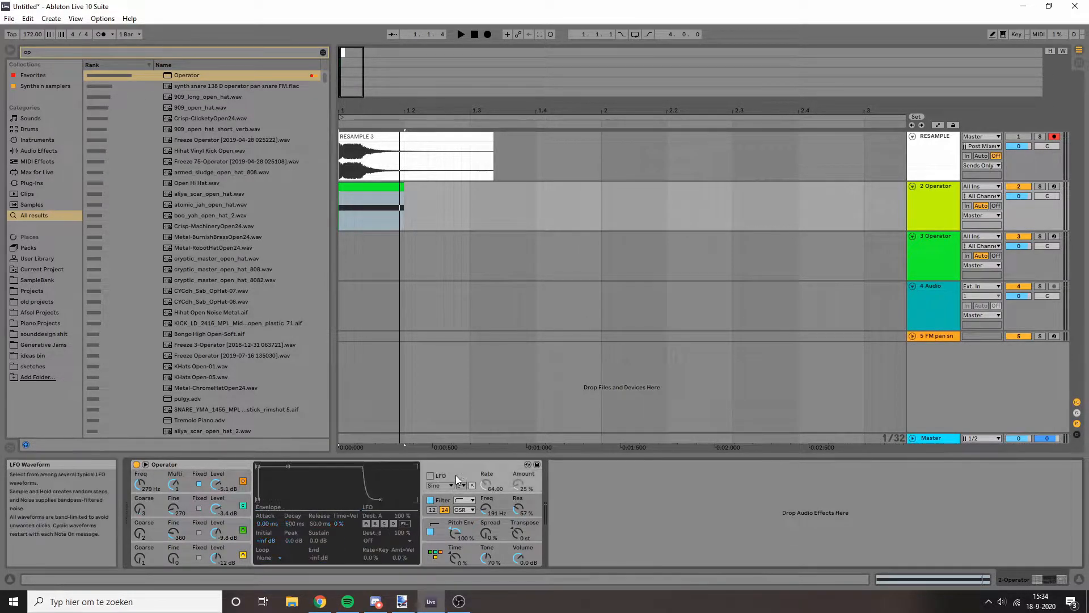
{"action": "left_click", "coordinate": [429, 475]}
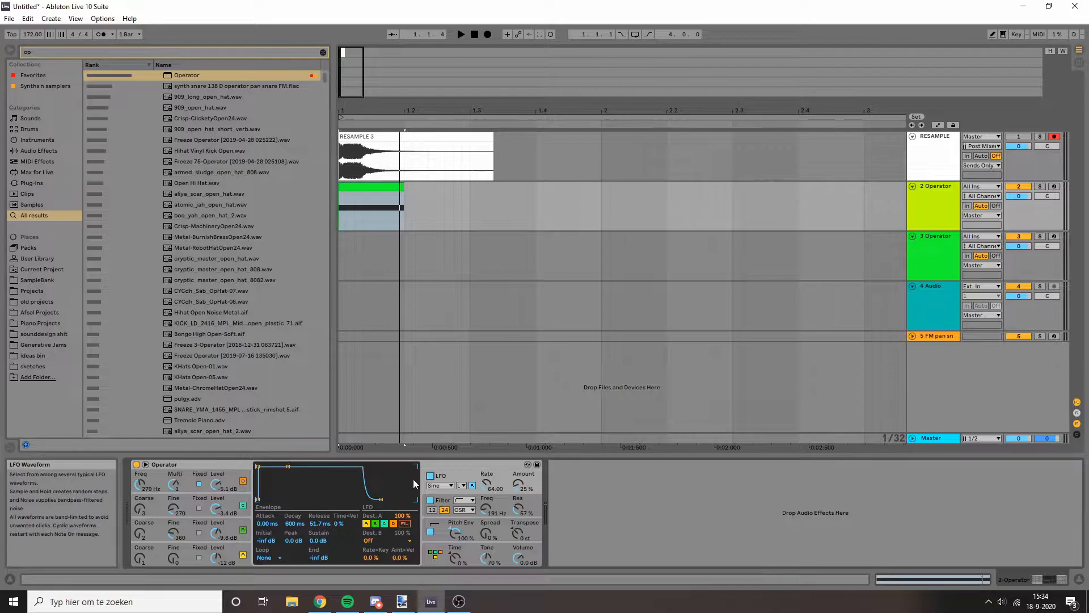
{"action": "left_click", "coordinate": [436, 454]}
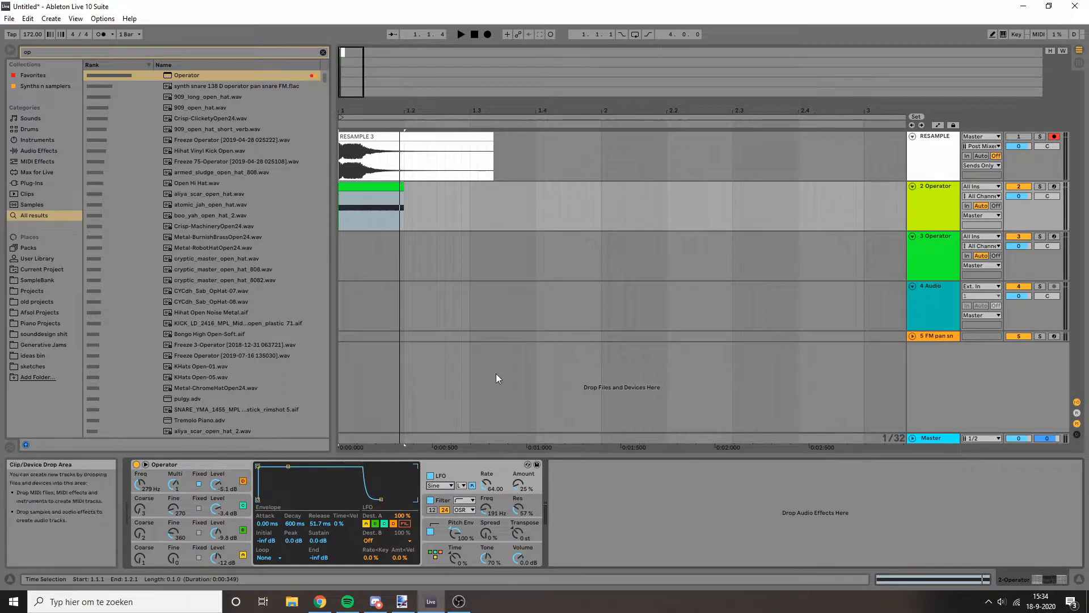
{"action": "left_click", "coordinate": [382, 208]}
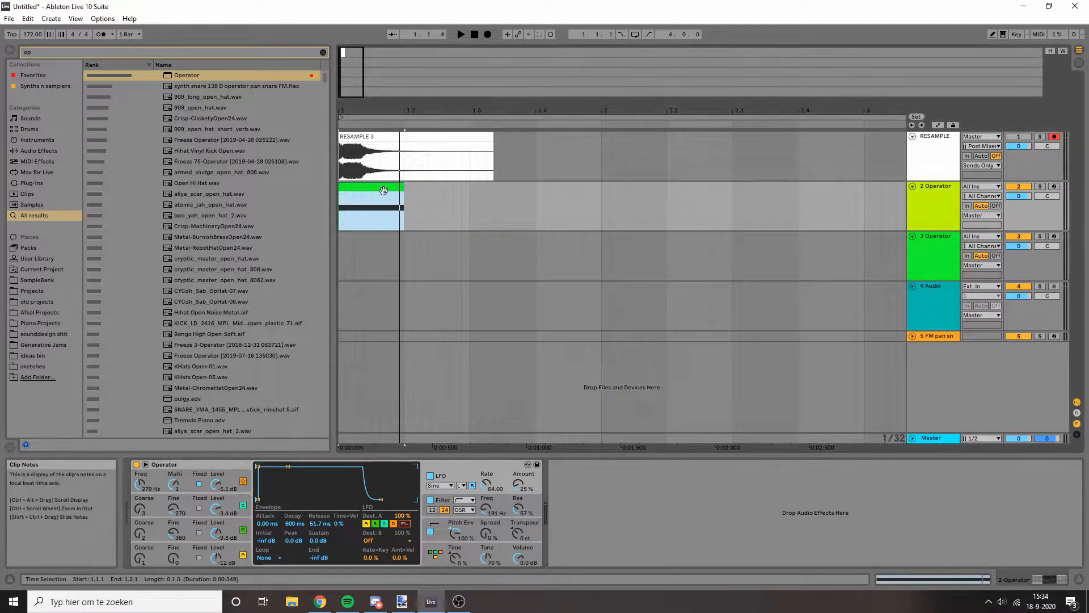
{"action": "left_click", "coordinate": [461, 485]}
{"action": "left_click", "coordinate": [462, 493]}
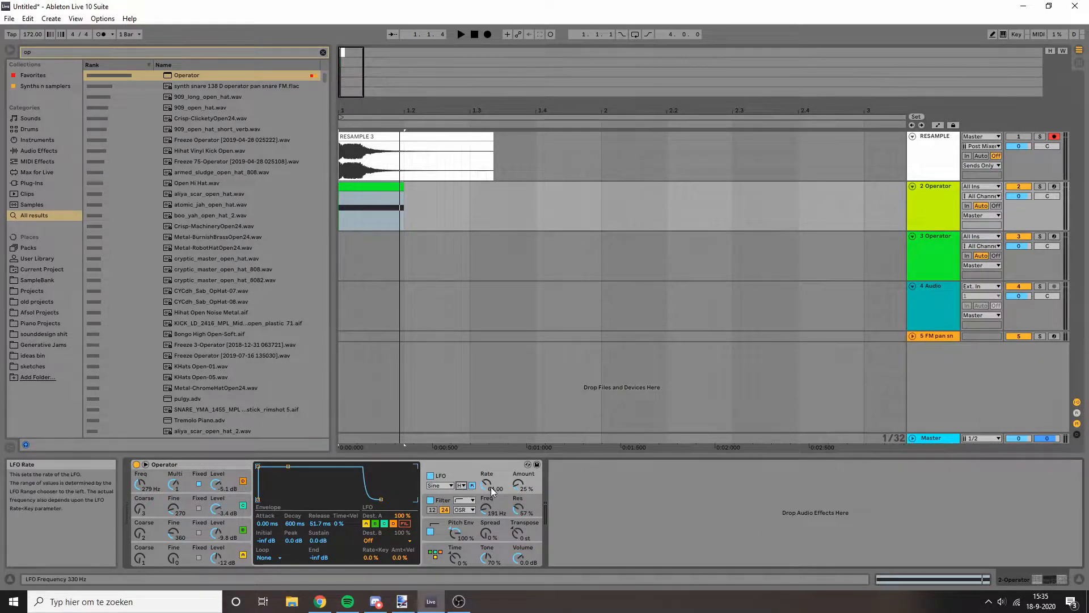
- Set the LFO rate to 66.52 and its amount to 84% while auditioning the clip
{"action": "key", "text": "space"}
{"action": "key", "text": "space"}
{"action": "left_click_drag", "start_coordinate": [487, 485], "coordinate": [487, 440]}
{"action": "key", "text": "space"}
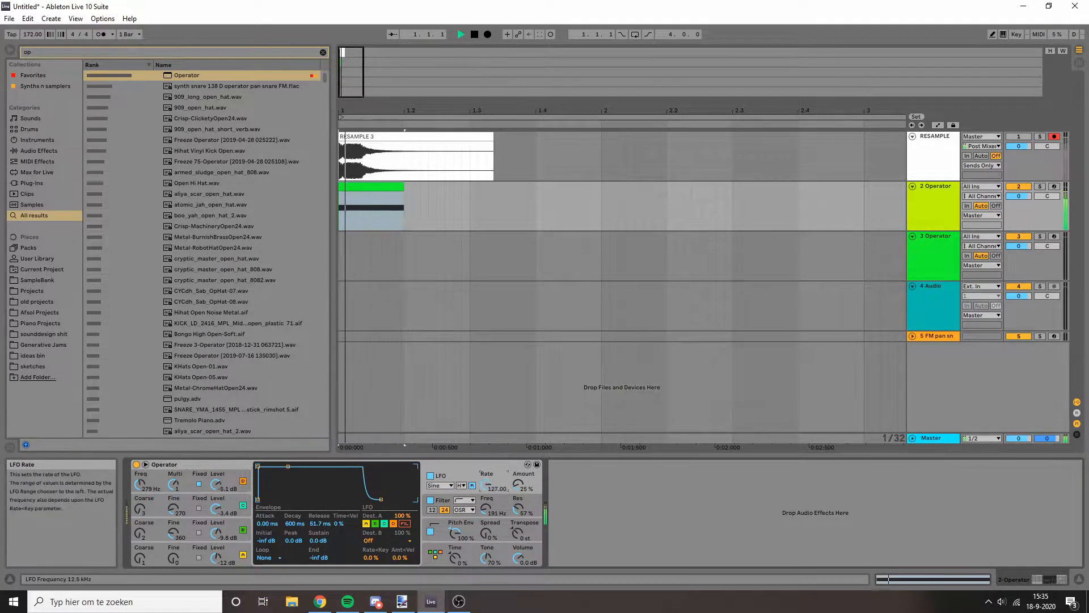
{"action": "left_click_drag", "start_coordinate": [519, 485], "coordinate": [486, 525]}
{"action": "key", "text": "space"}
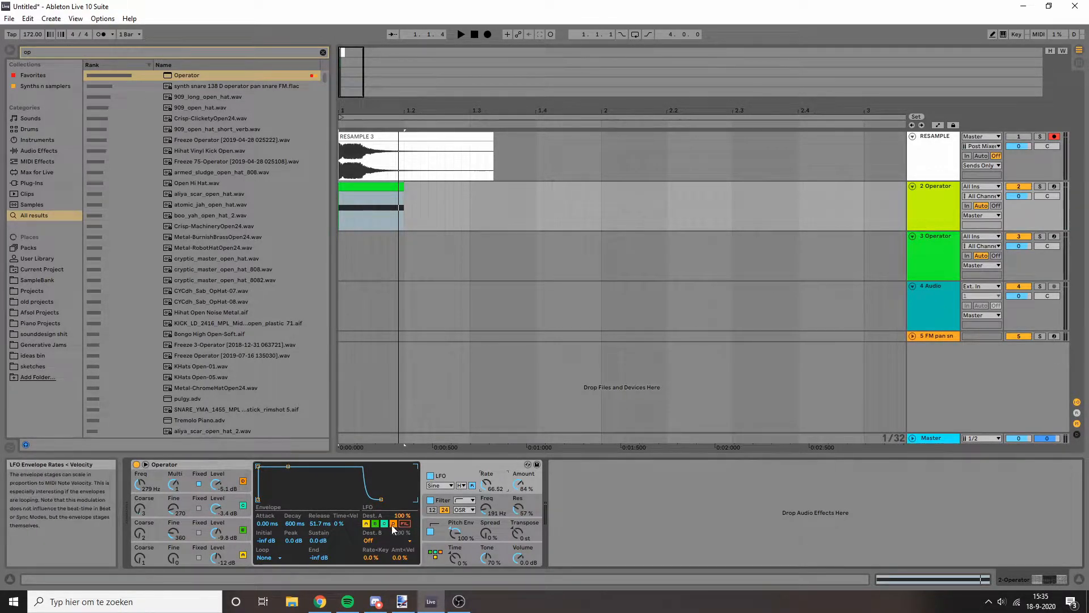
- Remove oscillators A to D from the LFO's destination A, leave only the filter as target, and audition the clip
{"action": "left_click", "coordinate": [227, 500]}
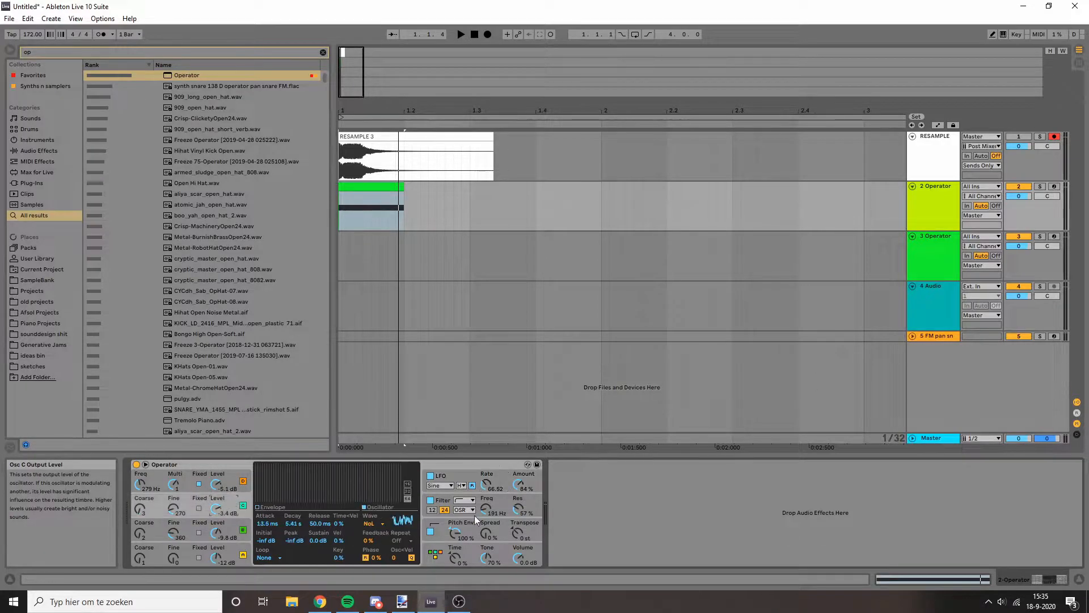
{"action": "left_click", "coordinate": [448, 505]}
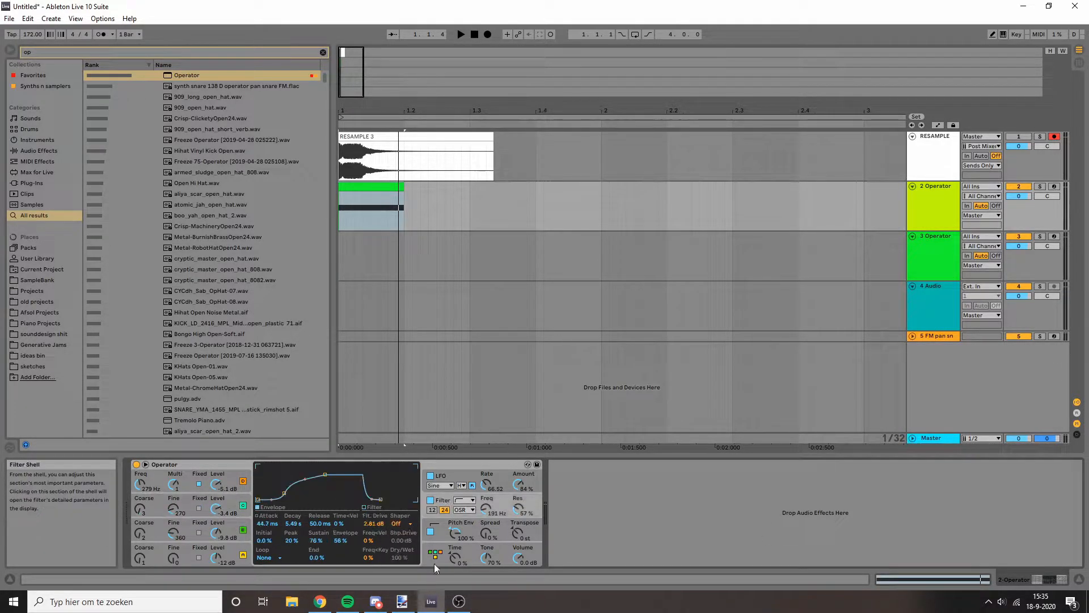
{"action": "left_click", "coordinate": [441, 477]}
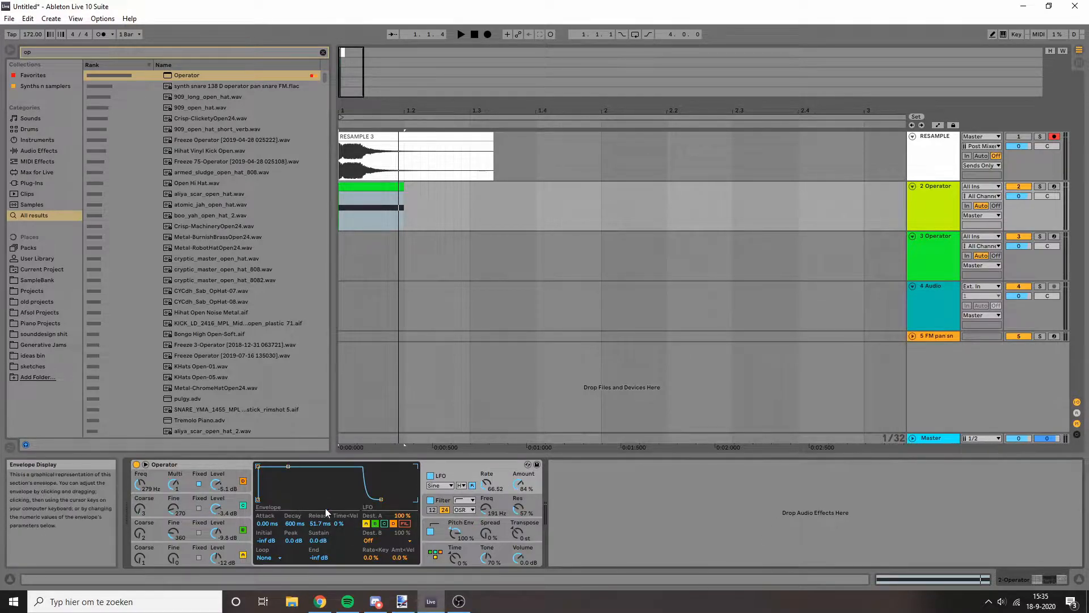
{"action": "left_click", "coordinate": [376, 525]}
{"action": "left_click", "coordinate": [396, 526]}
{"action": "left_click", "coordinate": [405, 523]}
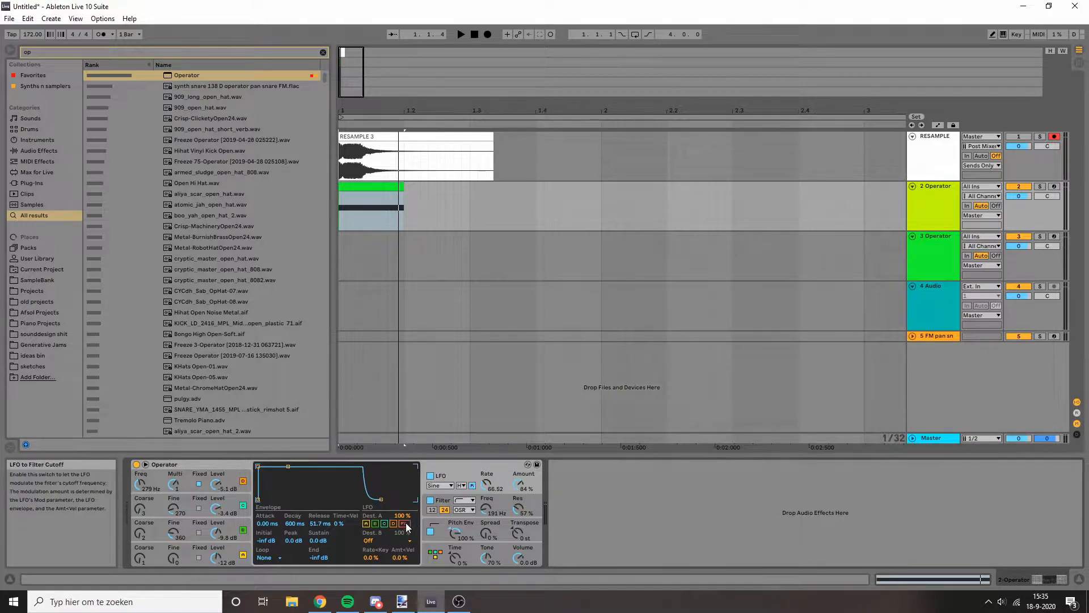
{"action": "key", "text": "space"}
{"action": "key", "text": "space"}
{"action": "key", "text": "space"}
{"action": "key", "text": "space"}
{"action": "key", "text": "space"}
{"action": "key", "text": "space"}
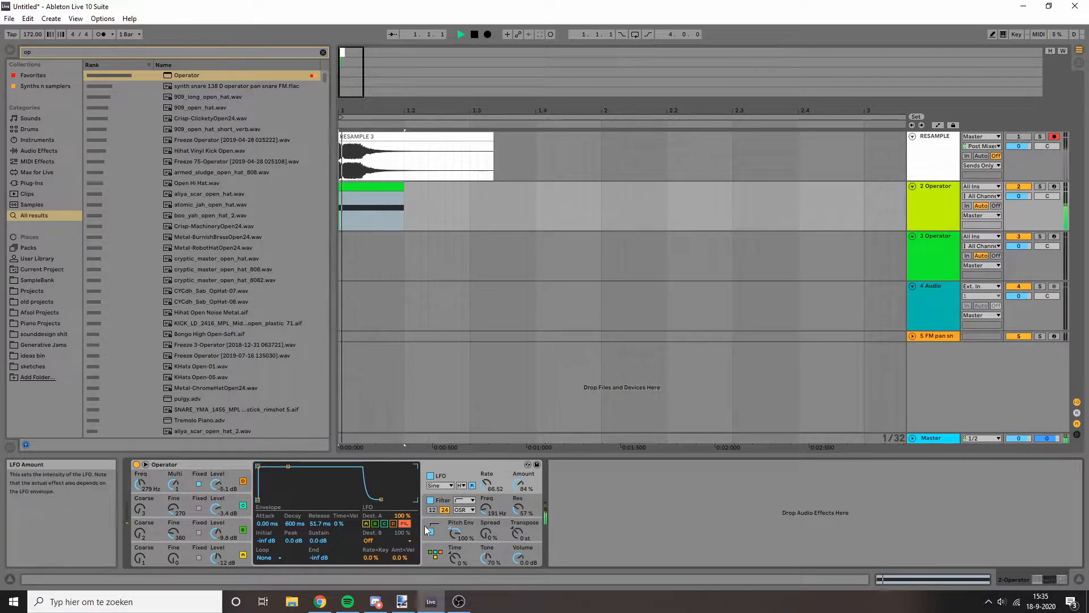
- Lower the LFO amount to 80% and audition the clip repeatedly
{"action": "left_click_drag", "start_coordinate": [519, 485], "coordinate": [518, 488]}
{"action": "key", "text": "space"}
{"action": "key", "text": "space"}
{"action": "key", "text": "space"}
{"action": "key", "text": "space"}
{"action": "key", "text": "space"}
{"action": "key", "text": "space"}
{"action": "key", "text": "space"}
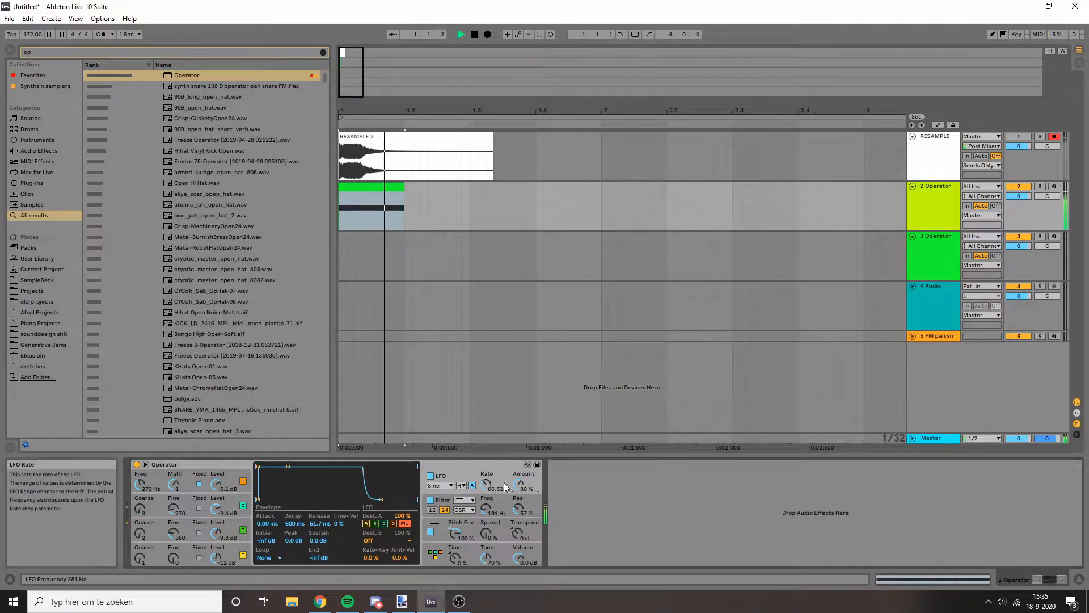
- Route the LFO to oscillator A instead of the filter and audition the clip
{"action": "left_click", "coordinate": [366, 523]}
{"action": "key", "text": "space"}
{"action": "key", "text": "space"}
{"action": "key", "text": "space"}
{"action": "key", "text": "space"}
{"action": "key", "text": "space"}
{"action": "key", "text": "space"}
{"action": "key", "text": "space"}
{"action": "key", "text": "space"}
{"action": "key", "text": "space"}
- Try oscillator B as an additional LFO target while auditioning the clip
{"action": "left_click", "coordinate": [375, 523]}
{"action": "key", "text": "space"}
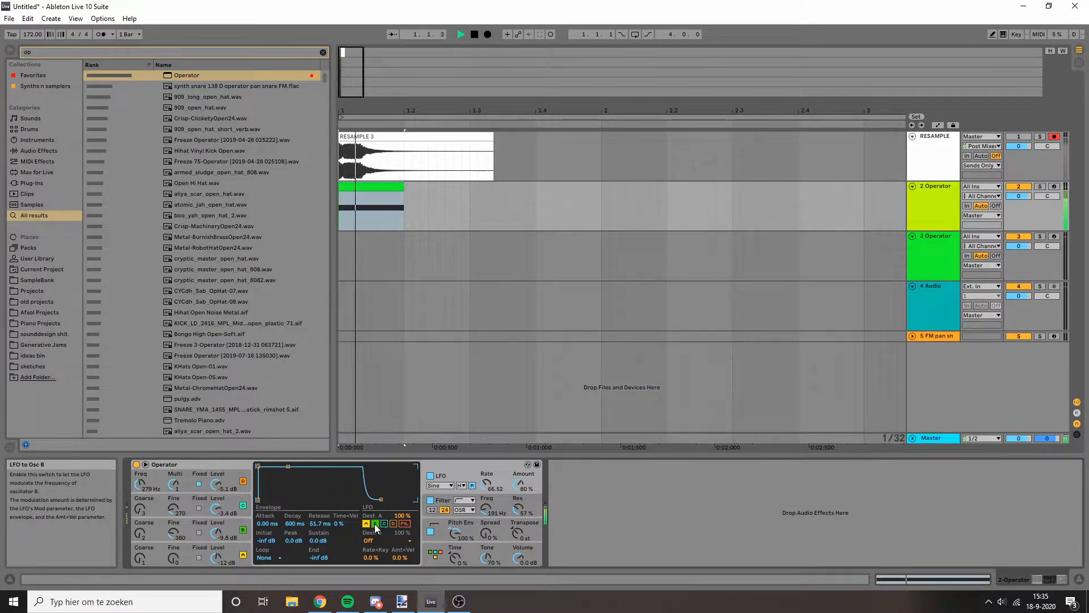
{"action": "key", "text": "space"}
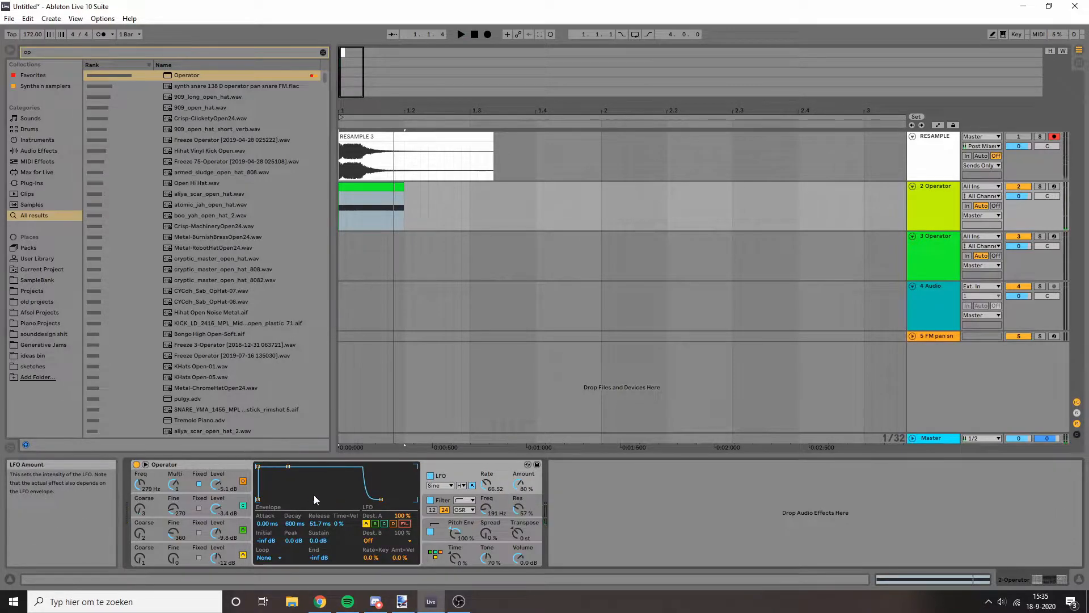
- Set the LFO envelope's attack to 7.97 ms and decay to 2.11 s, and audition the clip
{"action": "left_click_drag", "start_coordinate": [257, 466], "coordinate": [277, 499]}
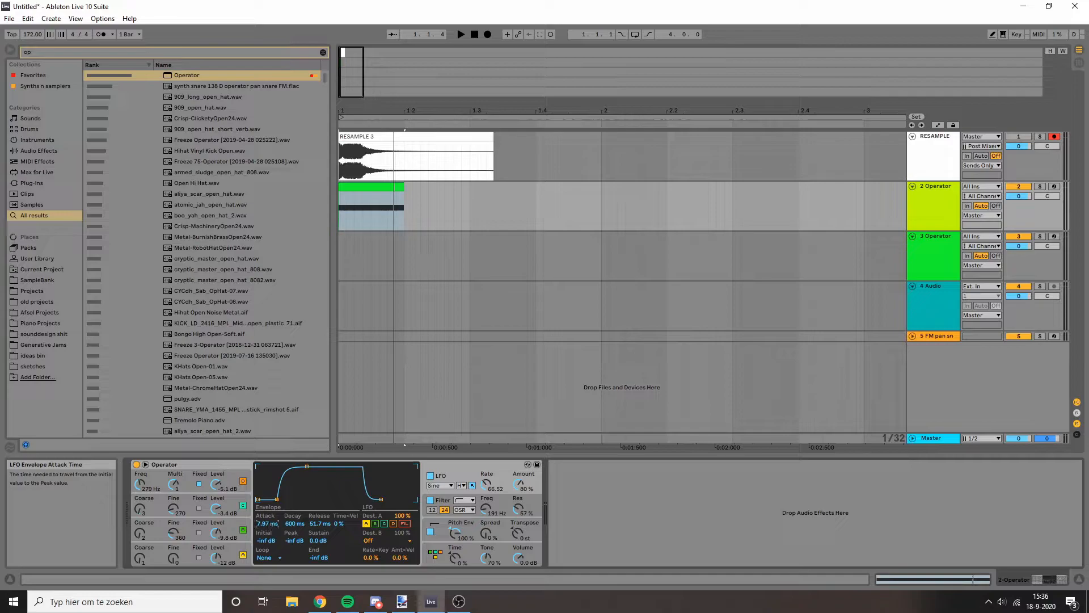
{"action": "key", "text": "space"}
{"action": "left_click_drag", "start_coordinate": [307, 467], "coordinate": [313, 466]}
{"action": "left_click_drag", "start_coordinate": [485, 492], "coordinate": [484, 490]}
{"action": "key", "text": "space"}
{"action": "key", "text": "space"}
{"action": "key", "text": "space"}
{"action": "key", "text": "space"}
{"action": "key", "text": "space"}
- Change the LFO waveform to Triangle, set its amount to 90%, and audition the clip
{"action": "left_click", "coordinate": [439, 486]}
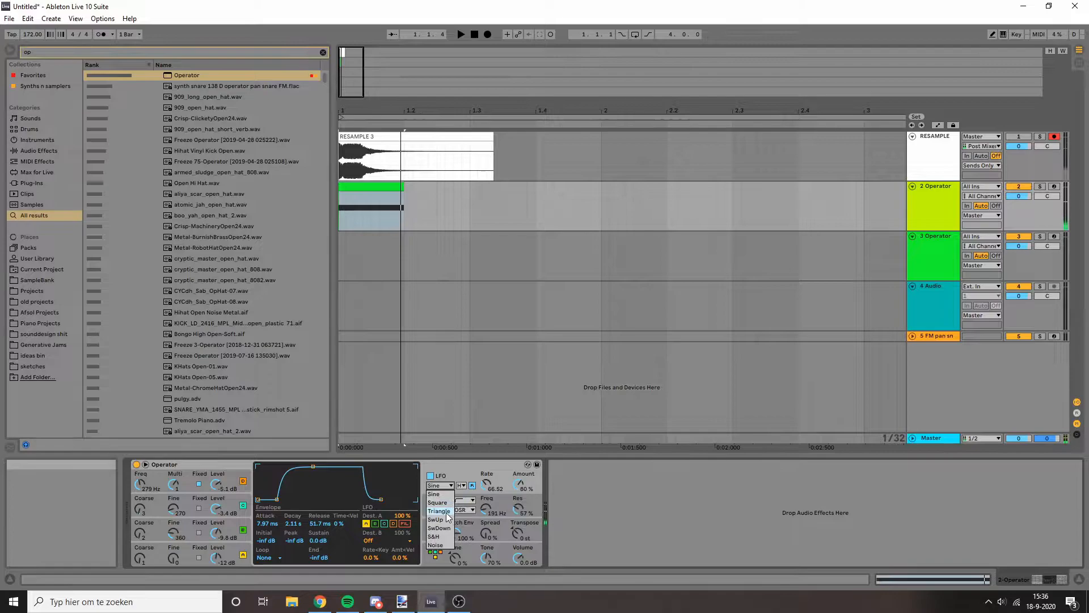
{"action": "left_click", "coordinate": [446, 511]}
{"action": "key", "text": "space"}
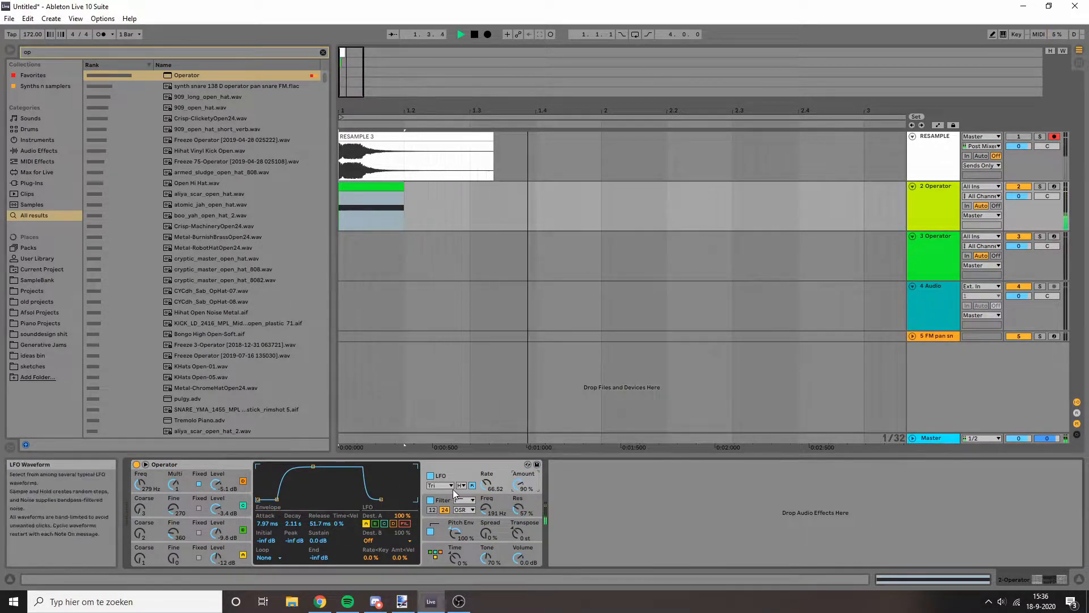
{"action": "key", "text": "space"}
{"action": "key", "text": "space"}
{"action": "key", "text": "space"}
{"action": "key", "text": "space"}
{"action": "key", "text": "space"}
{"action": "key", "text": "space"}
{"action": "key", "text": "space"}
{"action": "key", "text": "space"}
{"action": "key", "text": "space"}
{"action": "key", "text": "space"}
{"action": "key", "text": "space"}
{"action": "key", "text": "space"}
- Review the synth's global settings and the LFO settings while auditioning the clip
{"action": "left_click", "coordinate": [468, 557]}
{"action": "key", "text": "space"}
{"action": "key", "text": "space"}
{"action": "left_click", "coordinate": [457, 478]}
{"action": "key", "text": "space"}
{"action": "key", "text": "space"}
{"action": "key", "text": "space"}
{"action": "key", "text": "space"}
{"action": "key", "text": "space"}
- Set the filter's shaper to Soft with 3.75 dB shaper drive and 4.13 dB filter drive, and audition the clip
{"action": "left_click", "coordinate": [447, 495]}
{"action": "left_click", "coordinate": [409, 524]}
{"action": "left_click", "coordinate": [405, 541]}
{"action": "left_click_drag", "start_coordinate": [403, 541], "coordinate": [403, 537]}
{"action": "key", "text": "space"}
{"action": "key", "text": "space"}
{"action": "key", "text": "space"}
{"action": "key", "text": "space"}
{"action": "key", "text": "space"}
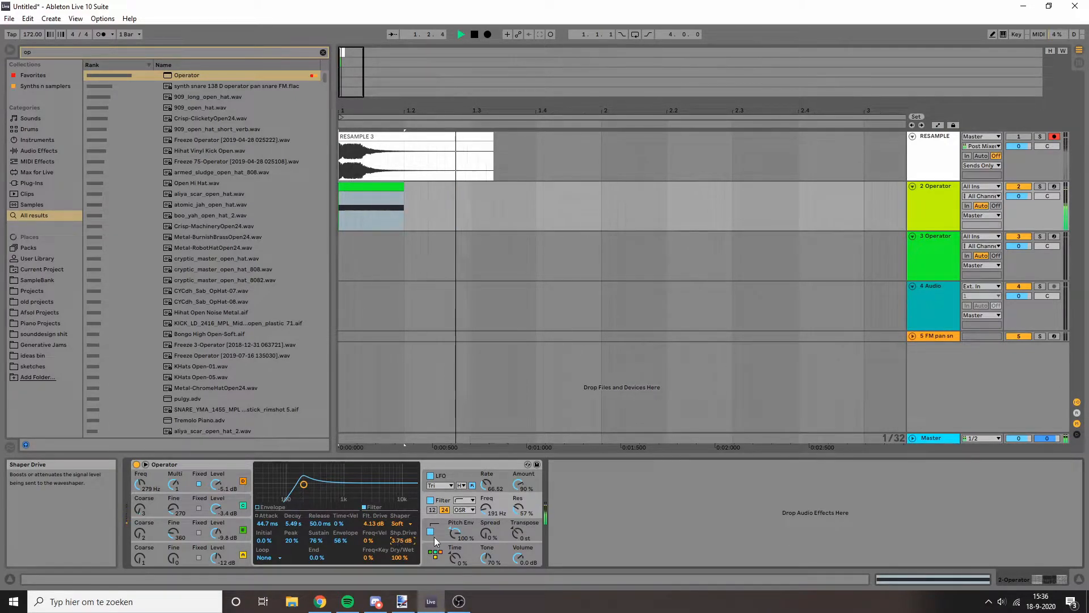
{"action": "key", "text": "space"}
- Lower the global envelope Time to -17% while auditioning the clip repeatedly
{"action": "left_click", "coordinate": [461, 463]}
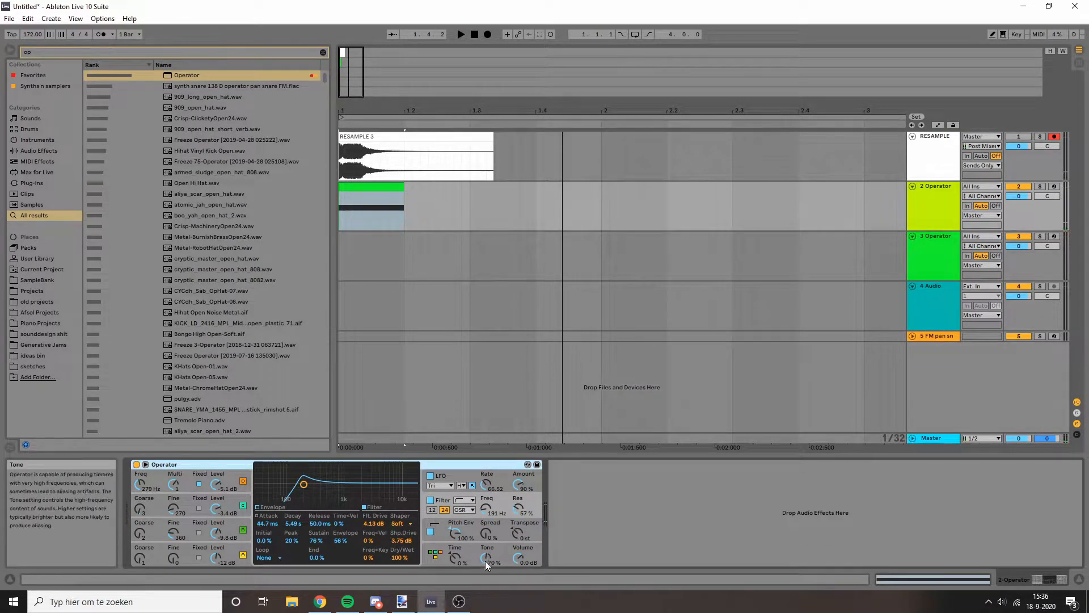
{"action": "left_click", "coordinate": [452, 556]}
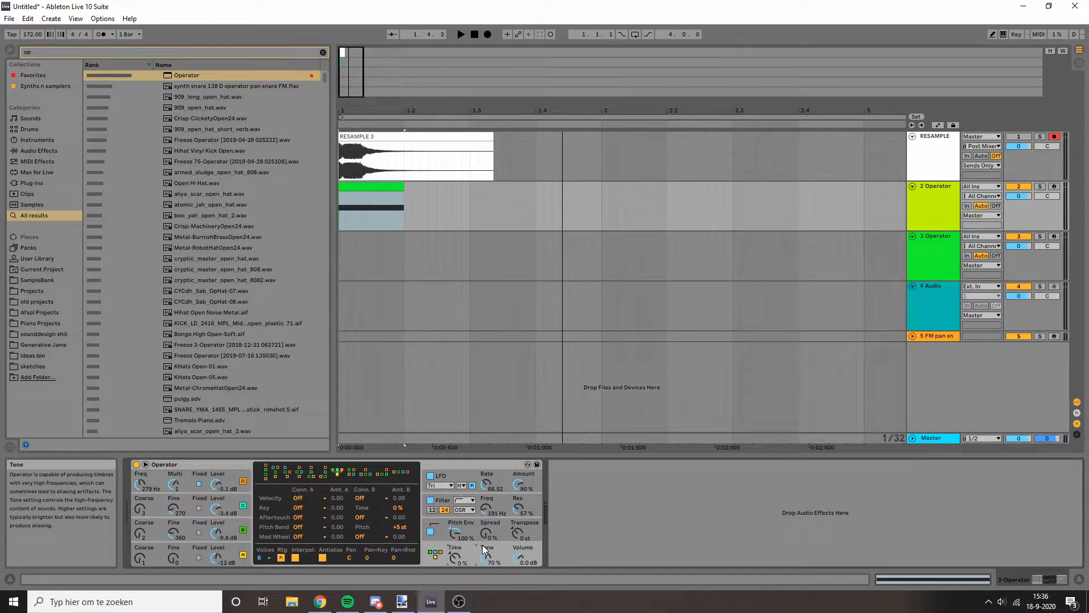
{"action": "mouse_move", "coordinate": [457, 556]}
{"action": "left_mouse_down"}
{"action": "mouse_move", "coordinate": [457, 528]}
{"action": "mouse_move", "coordinate": [457, 576]}
{"action": "mouse_move", "coordinate": [456, 564]}
{"action": "left_mouse_up"}
{"action": "key", "text": "space"}
{"action": "key", "text": "space"}
{"action": "key", "text": "space"}
{"action": "key", "text": "space"}
{"action": "key", "text": "space"}
{"action": "key", "text": "space"}
{"action": "key", "text": "space"}
{"action": "key", "text": "space"}
{"action": "key", "text": "space"}
{"action": "key", "text": "space"}
{"action": "key", "text": "space"}
{"action": "key", "text": "space"}
{"action": "key", "text": "space"}
{"action": "key", "text": "space"}
{"action": "key", "text": "space"}
{"action": "key", "text": "space"}
{"action": "key", "text": "space"}
{"action": "key", "text": "space"}
{"action": "key", "text": "space"}
{"action": "key", "text": "space"}
{"action": "key", "text": "space"}
{"action": "key", "text": "space"}
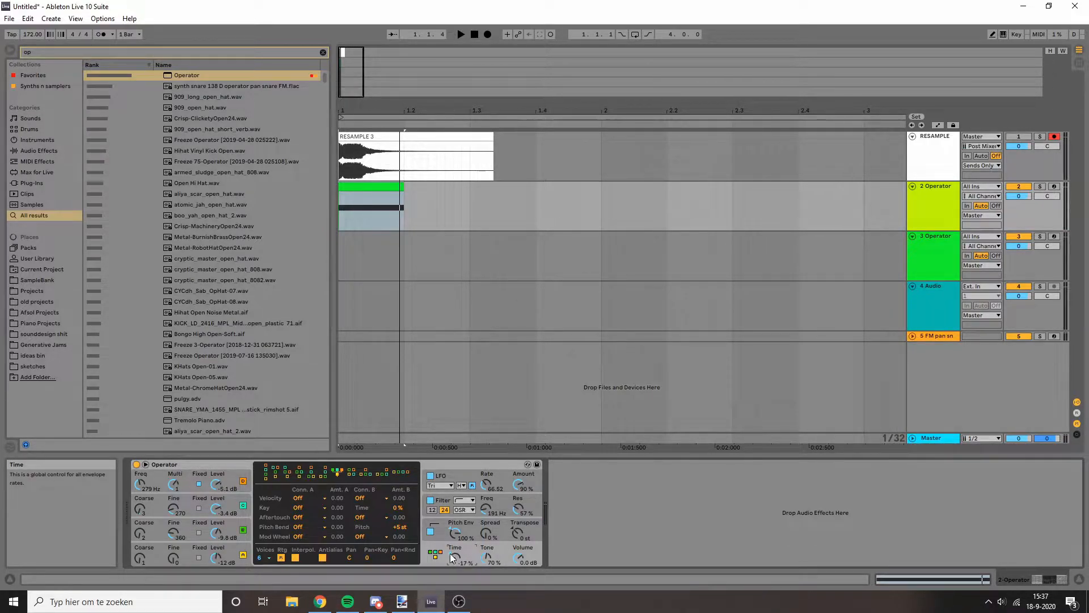
- Set the global envelope Time to -12%, audition the clip, and display oscillator A's envelope settings
{"action": "key", "text": "Delete"}
{"action": "key", "text": "space"}
{"action": "key", "text": "space"}
{"action": "left_click", "coordinate": [239, 550]}
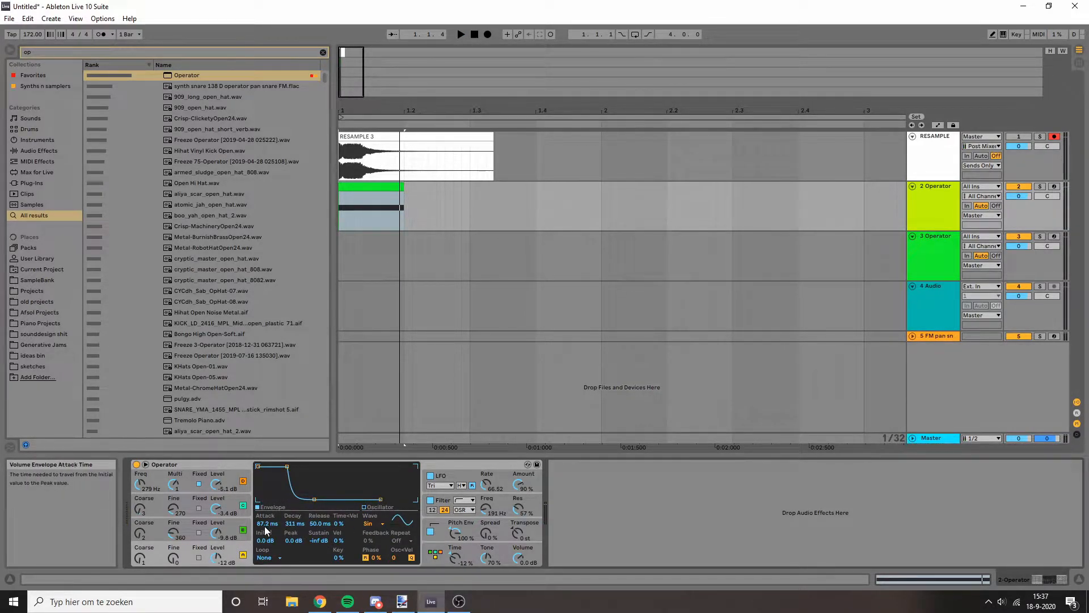
- Adjust the attack time of oscillator A's envelope and audition the clip repeatedly
{"action": "key", "text": "space"}
{"action": "left_click_drag", "start_coordinate": [267, 524], "coordinate": [295, 517]}
{"action": "key", "text": "space"}
{"action": "key", "text": "space"}
{"action": "key", "text": "space"}
{"action": "key", "text": "space"}
{"action": "key", "text": "space"}
{"action": "key", "text": "space"}
{"action": "key", "text": "space"}
{"action": "key", "text": "space"}
{"action": "key", "text": "space"}
{"action": "key", "text": "space"}
{"action": "key", "text": "space"}
{"action": "key", "text": "space"}
{"action": "key", "text": "space"}
- Set the synth's global Tone to 83% while auditioning the clip repeatedly
{"action": "left_click_drag", "start_coordinate": [486, 558], "coordinate": [486, 545]}
{"action": "key", "text": "space"}
{"action": "key", "text": "space"}
{"action": "key", "text": "space"}
{"action": "key", "text": "space"}
{"action": "key", "text": "space"}
{"action": "key", "text": "space"}
{"action": "key", "text": "space"}
{"action": "key", "text": "space"}
{"action": "key", "text": "space"}
{"action": "key", "text": "space"}
{"action": "key", "text": "space"}
{"action": "key", "text": "space"}
{"action": "key", "text": "space"}
{"action": "key", "text": "space"}
{"action": "key", "text": "space"}
{"action": "key", "text": "space"}
{"action": "key", "text": "space"}
{"action": "key", "text": "space"}
{"action": "key", "text": "space"}
{"action": "key", "text": "space"}
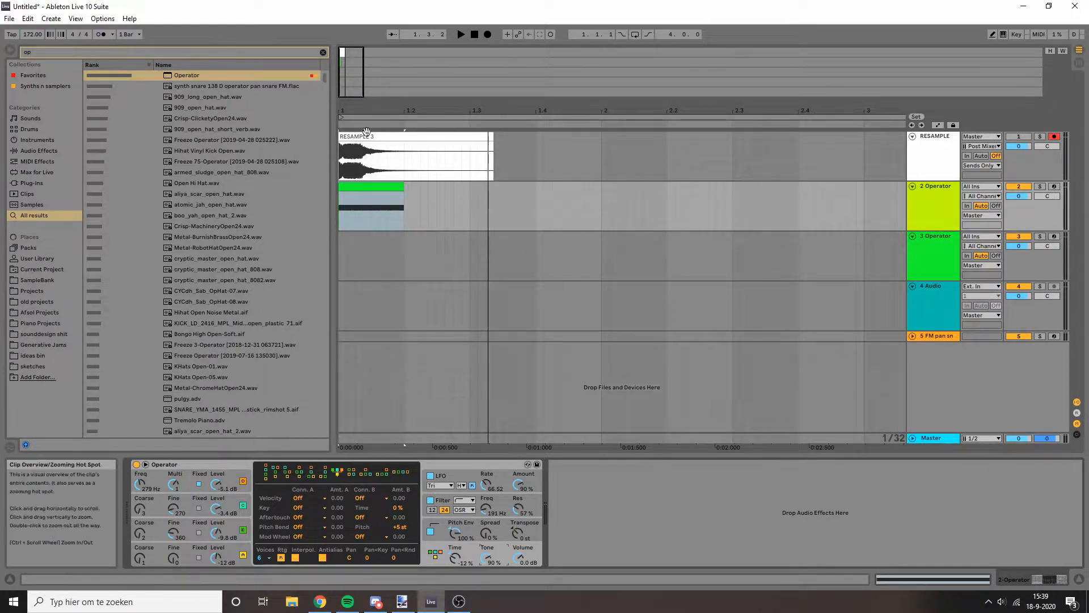
{"action": "key", "text": "space"}
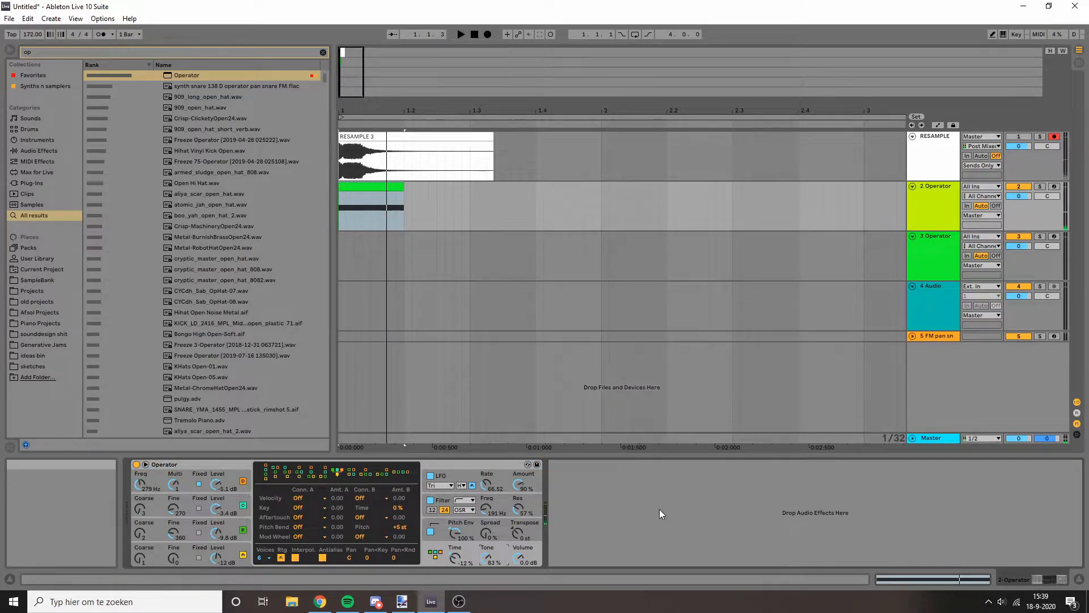
- Collapse the Operator device and add an EQ Eight after it
{"action": "double_click", "coordinate": [489, 465]}
{"action": "key", "text": "ctrl+f"}
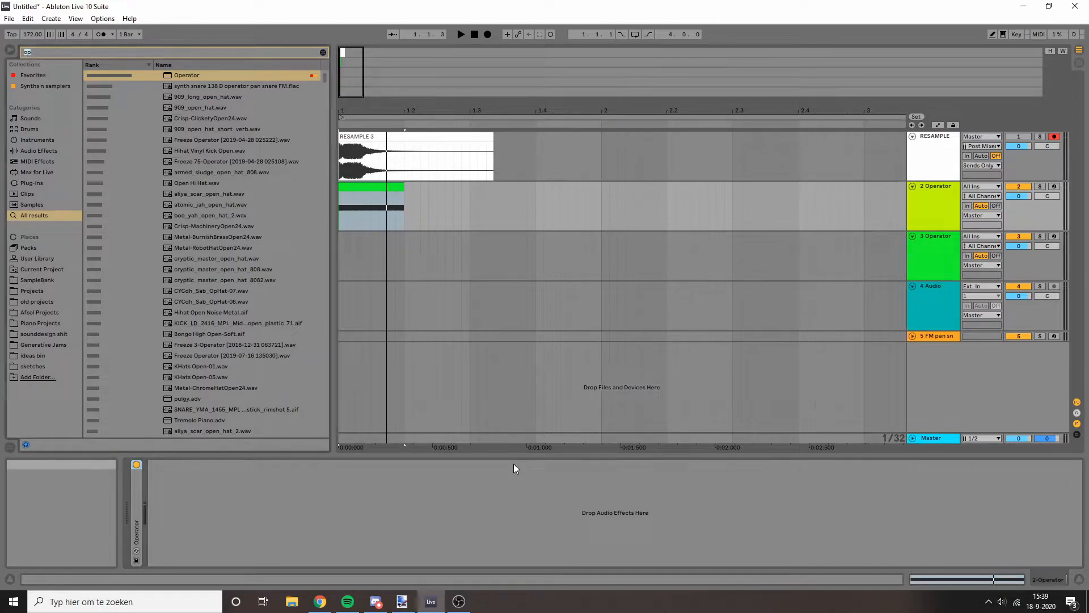
{"action": "type", "text": "eq"}
{"action": "key", "text": "Down"}
{"action": "key", "text": "Return"}
- Add a Glue Compressor after the EQ Eight and group both devices into an Audio Effect Rack
{"action": "key", "text": "ctrl+f"}
{"action": "type", "text": "glue"}
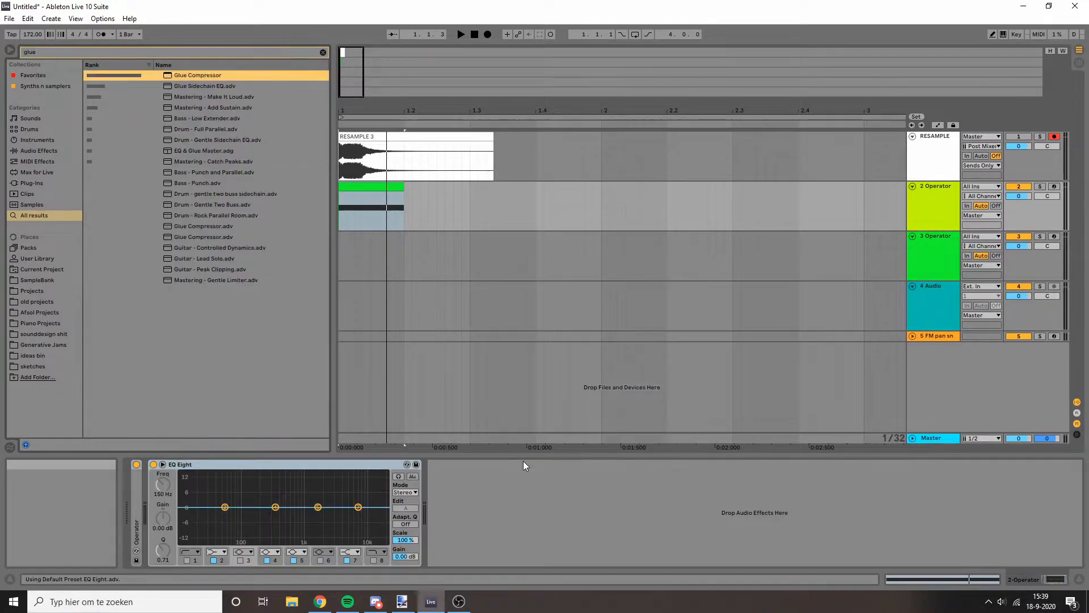
{"action": "key", "text": "Down"}
{"action": "key", "text": "Return"}
{"action": "left_click", "coordinate": [362, 467], "text": "shift"}
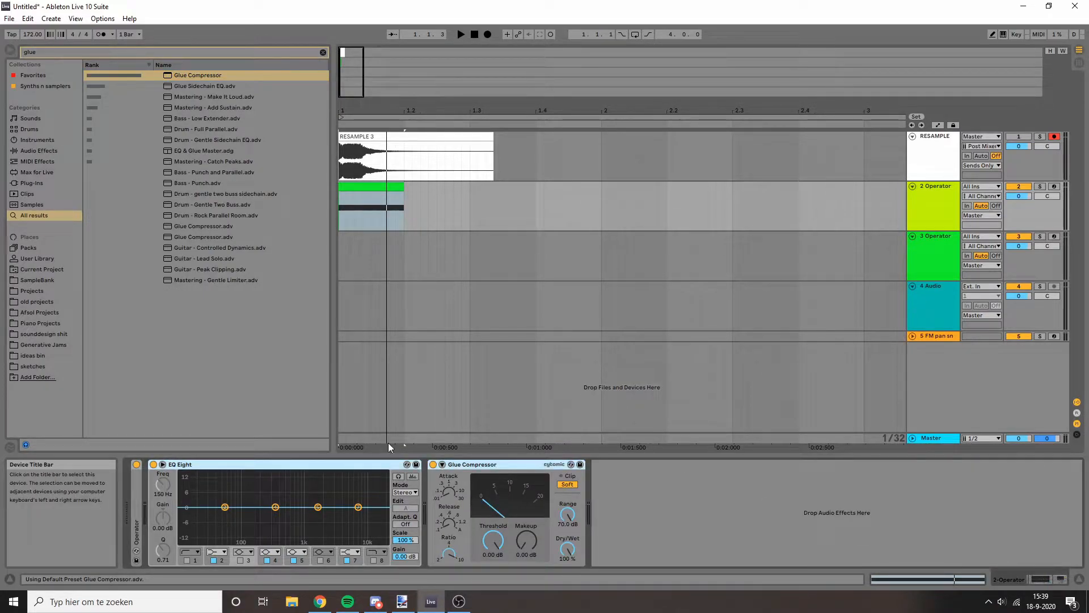
{"action": "key", "text": "ctrl+g"}
- Enable the EQ Eight's band 1 low cut and set its frequency to 1.32 kHz
{"action": "left_click", "coordinate": [200, 560]}
{"action": "left_click_drag", "start_coordinate": [174, 489], "coordinate": [174, 454]}
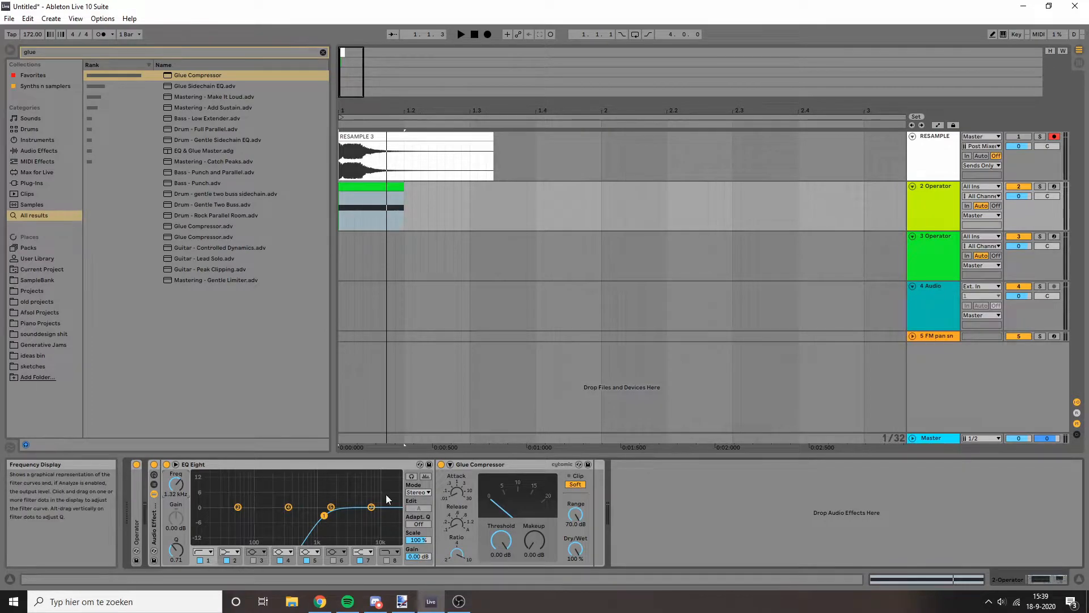
{"action": "left_click", "coordinate": [254, 467]}
- Set the Glue Compressor's threshold to -27.0 dB and makeup to 10.3 dB while auditioning the clip
{"action": "key", "text": "space"}
{"action": "left_click_drag", "start_coordinate": [514, 541], "coordinate": [535, 497]}
{"action": "key", "text": "space"}
{"action": "key", "text": "space"}
{"action": "key", "text": "space"}
{"action": "key", "text": "space"}
{"action": "key", "text": "space"}
{"action": "key", "text": "space"}
{"action": "key", "text": "space"}
{"action": "key", "text": "space"}
{"action": "key", "text": "space"}
{"action": "key", "text": "space"}
{"action": "key", "text": "space"}
{"action": "key", "text": "space"}
{"action": "key", "text": "space"}
{"action": "key", "text": "space"}
{"action": "key", "text": "space"}
{"action": "key", "text": "space"}
{"action": "key", "text": "space"}
{"action": "key", "text": "space"}
{"action": "key", "text": "space"}
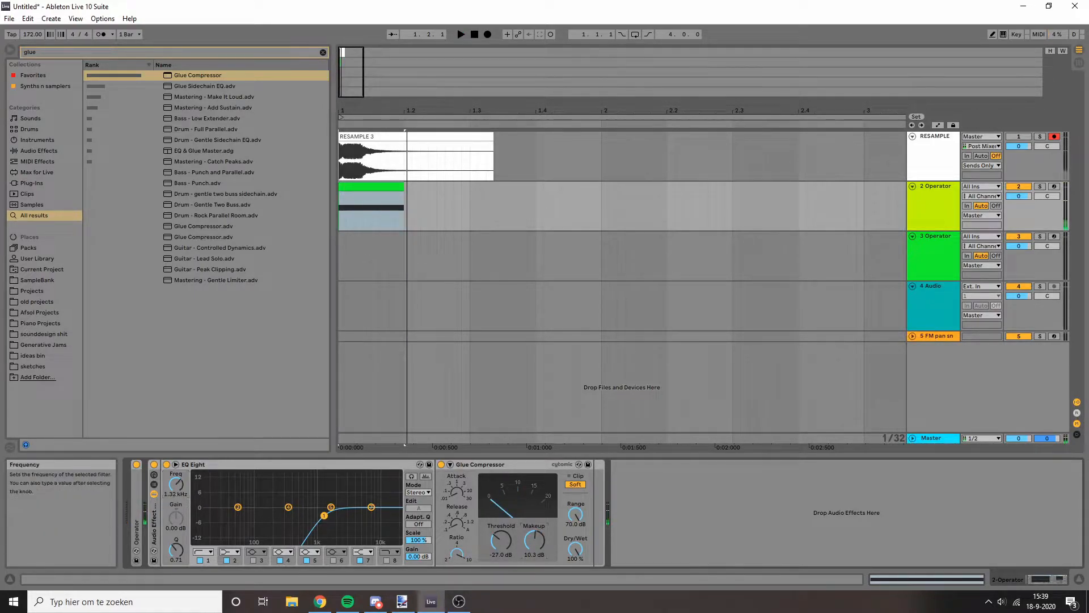
{"action": "key", "text": "space"}
{"action": "key", "text": "space"}
{"action": "key", "text": "space"}
{"action": "key", "text": "space"}
{"action": "key", "text": "space"}
{"action": "key", "text": "space"}
{"action": "key", "text": "space"}
- Lower the EQ Eight's low-cut frequency slightly, toggle its spectrum analyzer, and audition the clip
{"action": "left_click_drag", "start_coordinate": [176, 483], "coordinate": [176, 486]}
{"action": "key", "text": "space"}
{"action": "key", "text": "space"}
{"action": "key", "text": "space"}
{"action": "key", "text": "space"}
{"action": "key", "text": "space"}
{"action": "left_click", "coordinate": [426, 478]}
{"action": "key", "text": "space"}
{"action": "key", "text": "space"}
{"action": "key", "text": "space"}
{"action": "key", "text": "space"}
{"action": "key", "text": "space"}
{"action": "key", "text": "space"}
{"action": "key", "text": "space"}
{"action": "key", "text": "space"}
{"action": "key", "text": "space"}
{"action": "key", "text": "space"}
{"action": "key", "text": "space"}
- Boost the EQ Eight's band 7 to 3.84 dB at 11.4 kHz and audition the clip
{"action": "left_click_drag", "start_coordinate": [371, 508], "coordinate": [382, 499]}
{"action": "key", "text": "space"}
{"action": "key", "text": "space"}
{"action": "key", "text": "space"}
{"action": "key", "text": "space"}
{"action": "key", "text": "space"}
{"action": "key", "text": "space"}
{"action": "key", "text": "space"}
{"action": "key", "text": "space"}
{"action": "key", "text": "space"}
- Show the effect rack's chain list and create a second, empty chain
{"action": "left_click", "coordinate": [154, 485]}
{"action": "right_click", "coordinate": [195, 513]}
{"action": "left_click", "coordinate": [200, 518]}
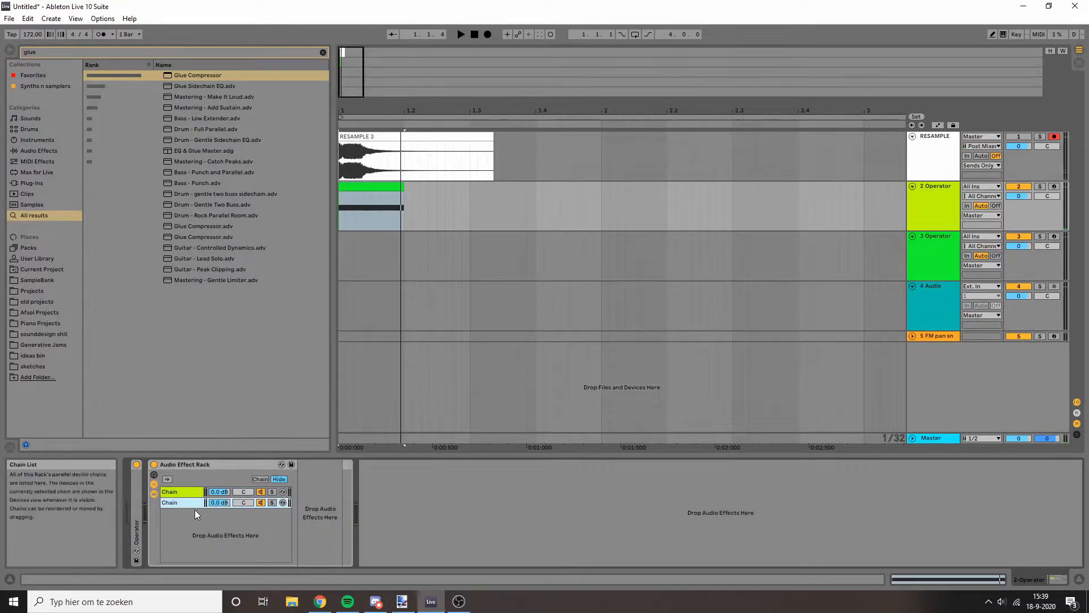
- Set the volume of the chain holding the EQ and compressor to -7.7 dB and audition the blend
{"action": "left_click", "coordinate": [177, 493]}
{"action": "left_click_drag", "start_coordinate": [217, 492], "coordinate": [216, 533]}
{"action": "left_click", "coordinate": [176, 502]}
{"action": "left_click", "coordinate": [178, 493]}
{"action": "left_click", "coordinate": [221, 502]}
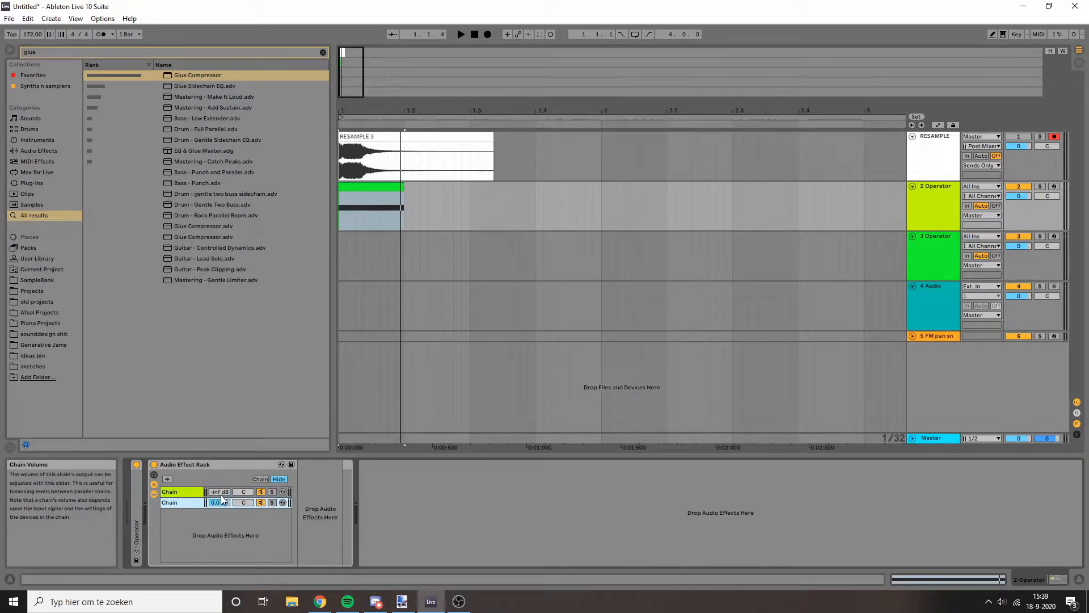
{"action": "left_click_drag", "start_coordinate": [219, 491], "coordinate": [219, 460]}
{"action": "key", "text": "space"}
{"action": "key", "text": "space"}
{"action": "key", "text": "space"}
{"action": "key", "text": "space"}
{"action": "key", "text": "space"}
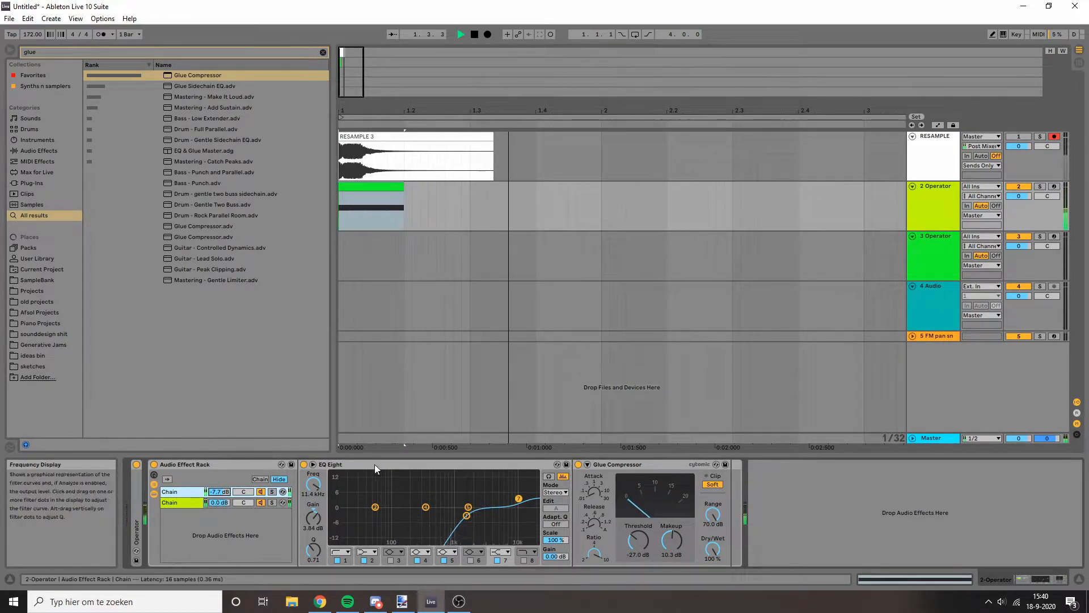
- Inspect the devices on the empty and processed chains of the rack during playback, and stop playback
{"action": "left_click", "coordinate": [180, 502]}
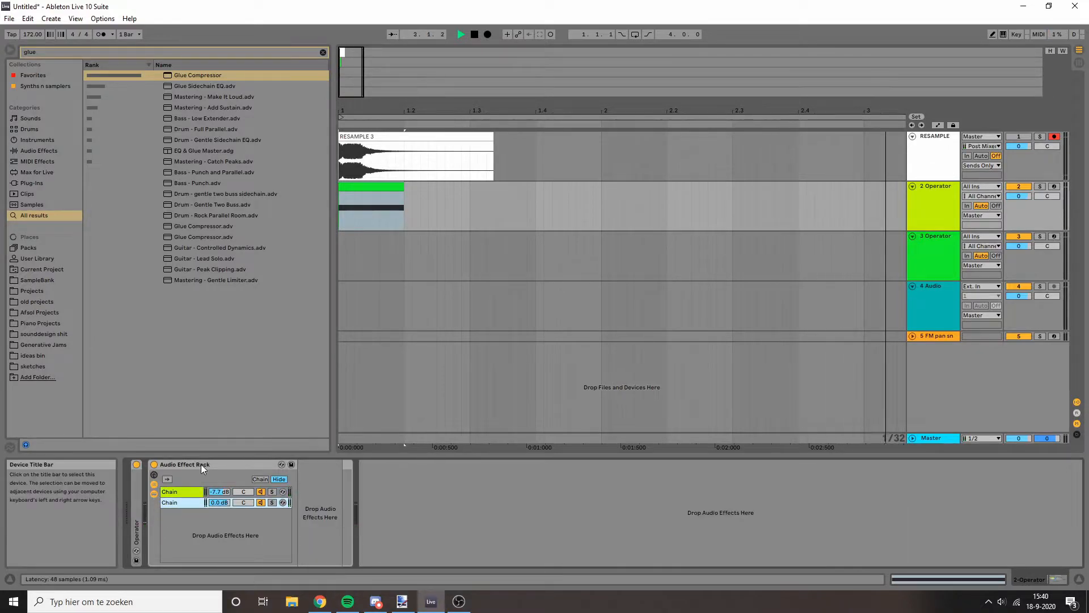
{"action": "left_click", "coordinate": [181, 491]}
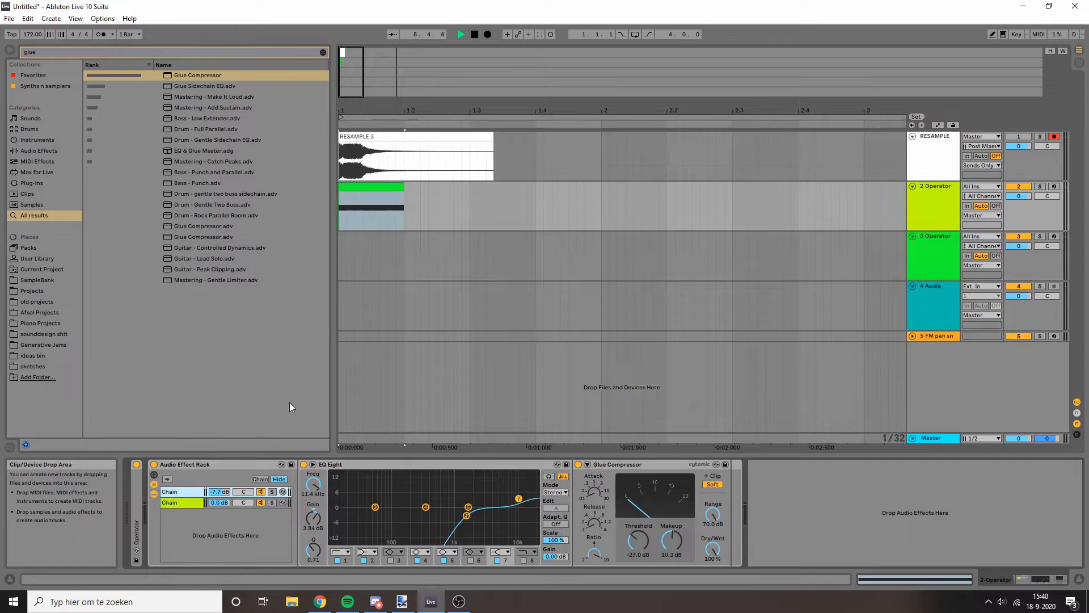
{"action": "left_click", "coordinate": [215, 463]}
{"action": "key", "text": "space"}
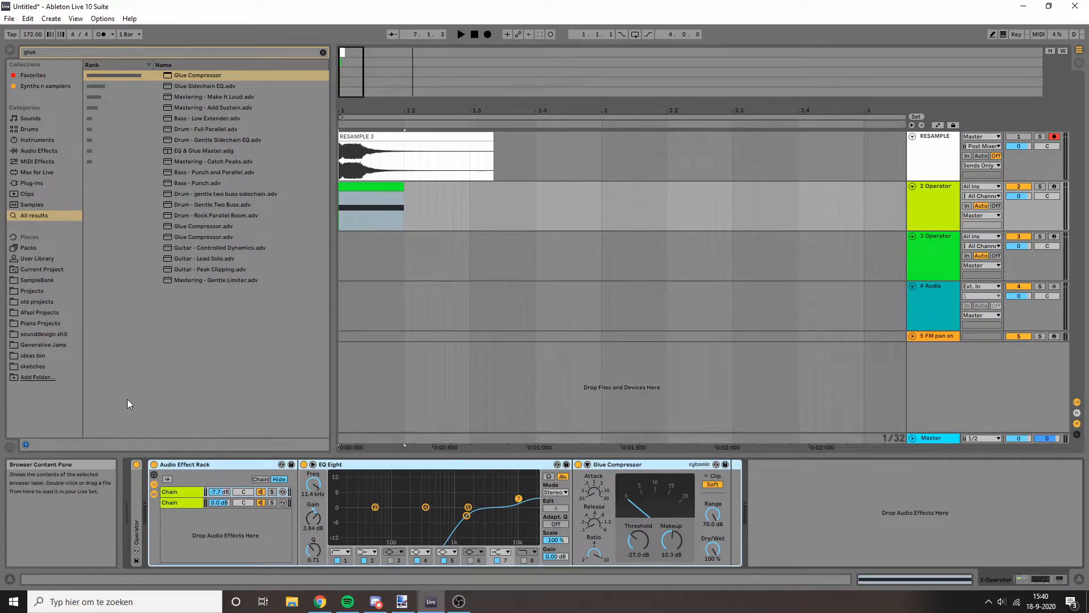
- Collapse the Audio Effect Rack and add a new EQ Eight after it
{"action": "double_click", "coordinate": [227, 462]}
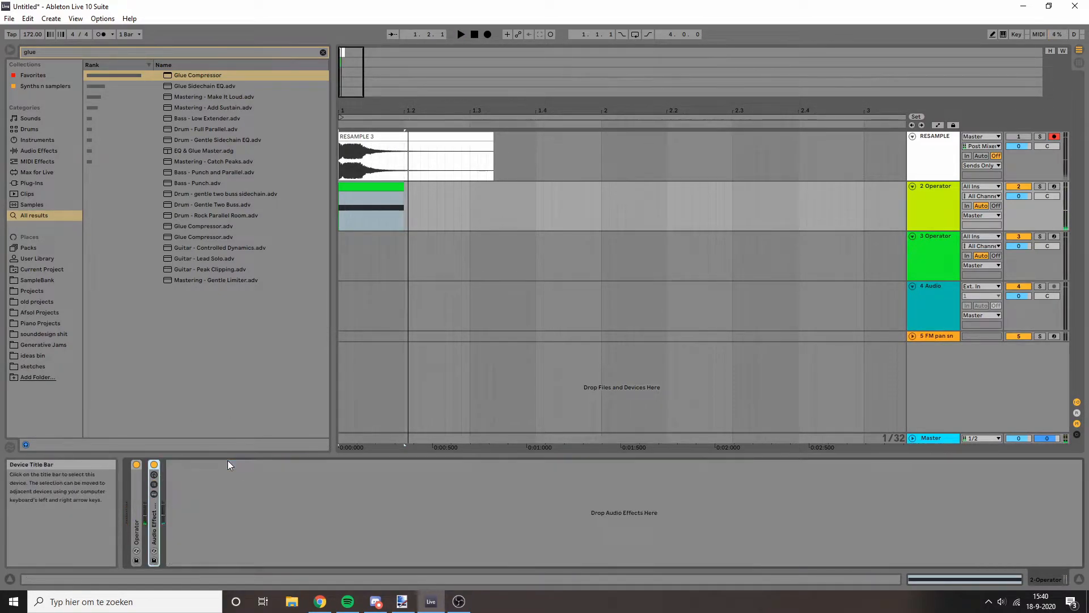
{"action": "key", "text": "ctrl+f"}
{"action": "type", "text": "eq"}
{"action": "double_click", "coordinate": [182, 75]}
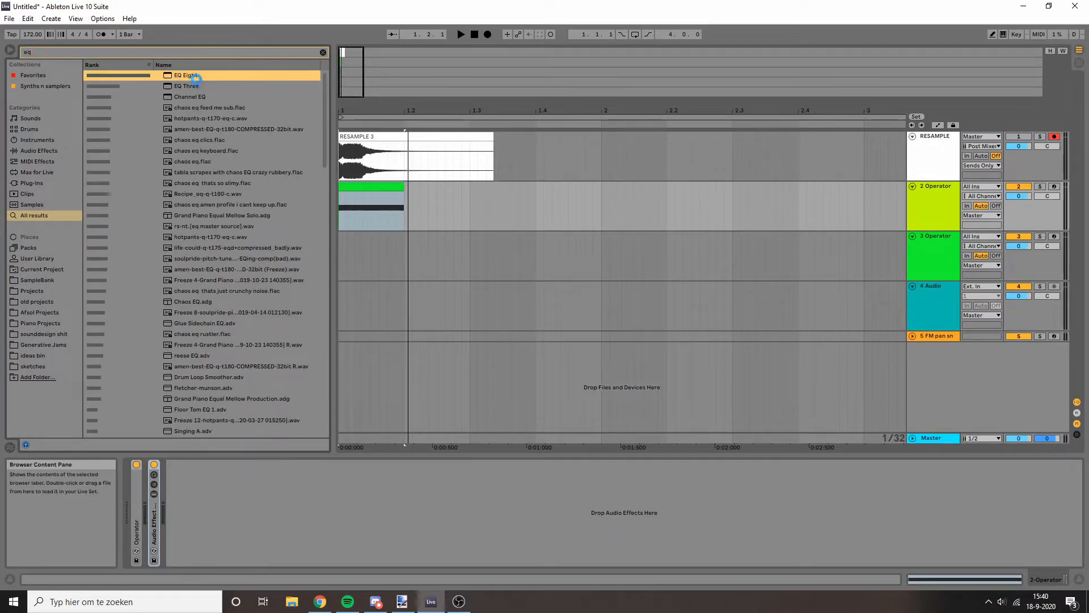
- Add a Glue Compressor after the new EQ Eight
{"action": "key", "text": "ctrl+f"}
{"action": "type", "text": "glu"}
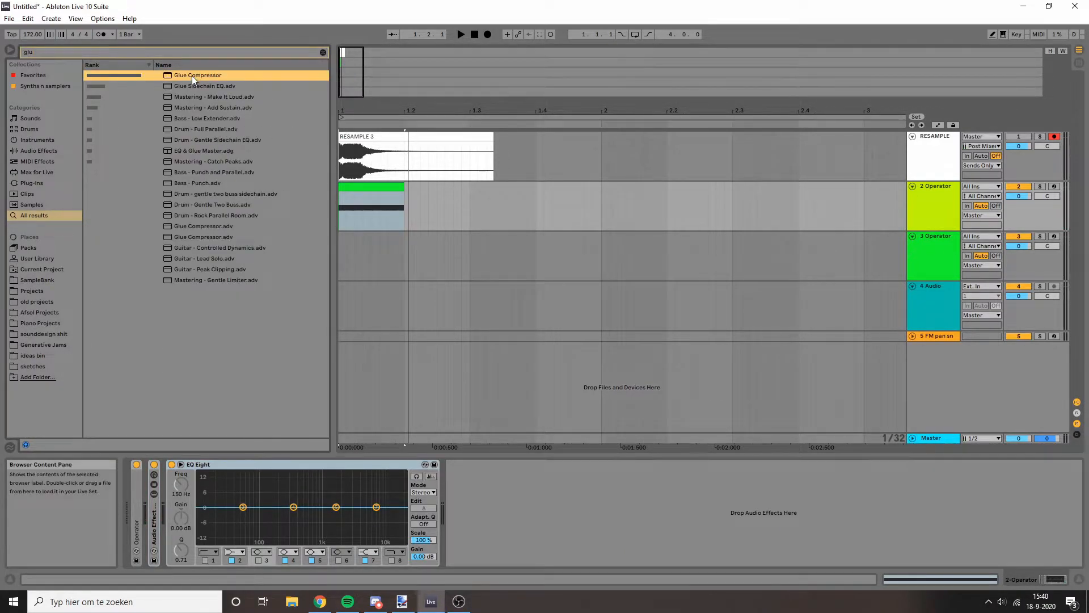
{"action": "double_click", "coordinate": [191, 76]}
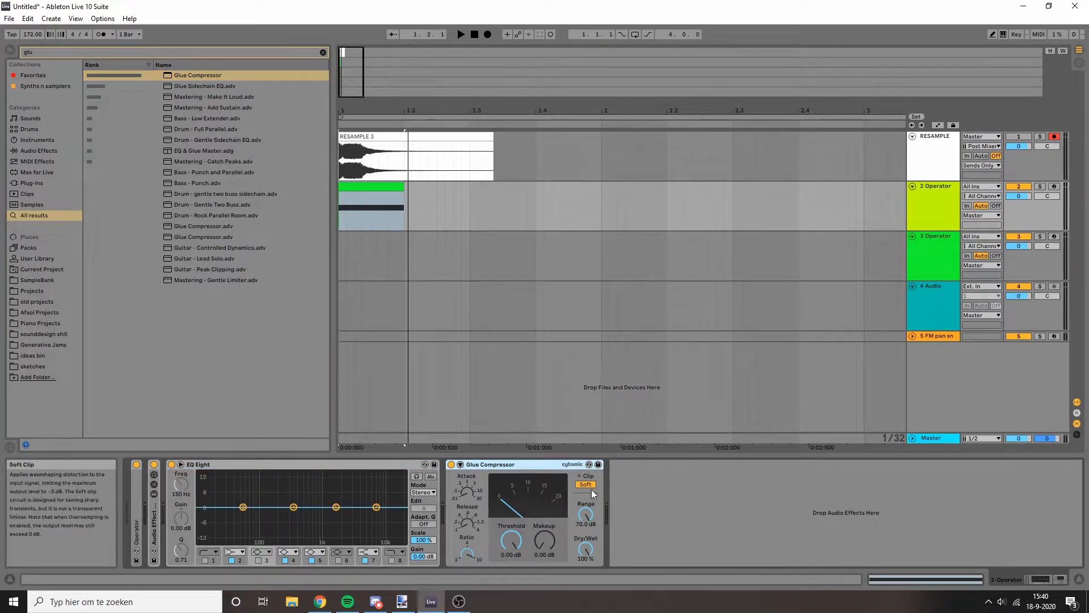
- Turn on the new EQ Eight's analyzer and boost band 4 by about 6.3 dB around 261 Hz during playback
{"action": "left_click", "coordinate": [431, 476]}
{"action": "key", "text": "space"}
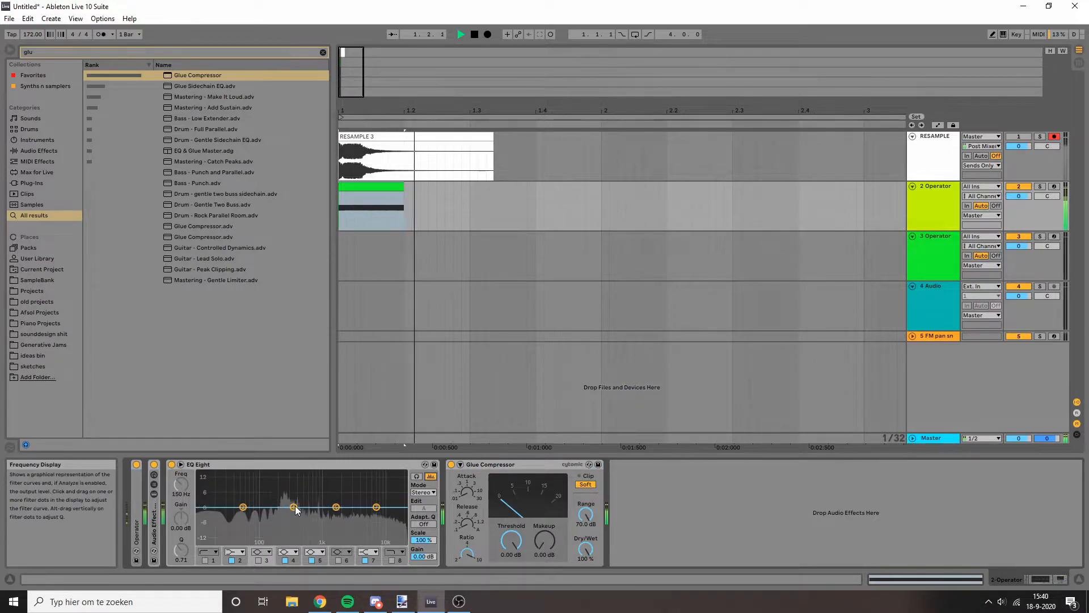
{"action": "left_click_drag", "start_coordinate": [293, 509], "coordinate": [284, 488]}
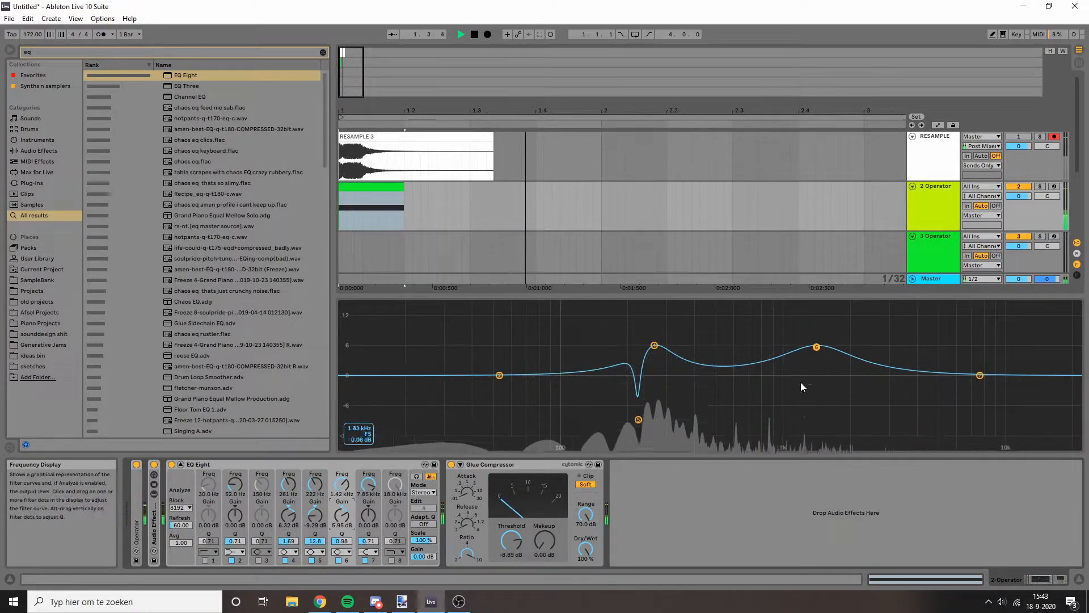
- Try a 7.98 dB boost on the 1.42 kHz band, reset its gain to 0 dB, and collapse the EQ Eight
{"action": "mouse_move", "coordinate": [816, 347]}
{"action": "left_mouse_down"}
{"action": "mouse_move", "coordinate": [817, 375]}
{"action": "mouse_move", "coordinate": [816, 339]}
{"action": "left_mouse_up"}
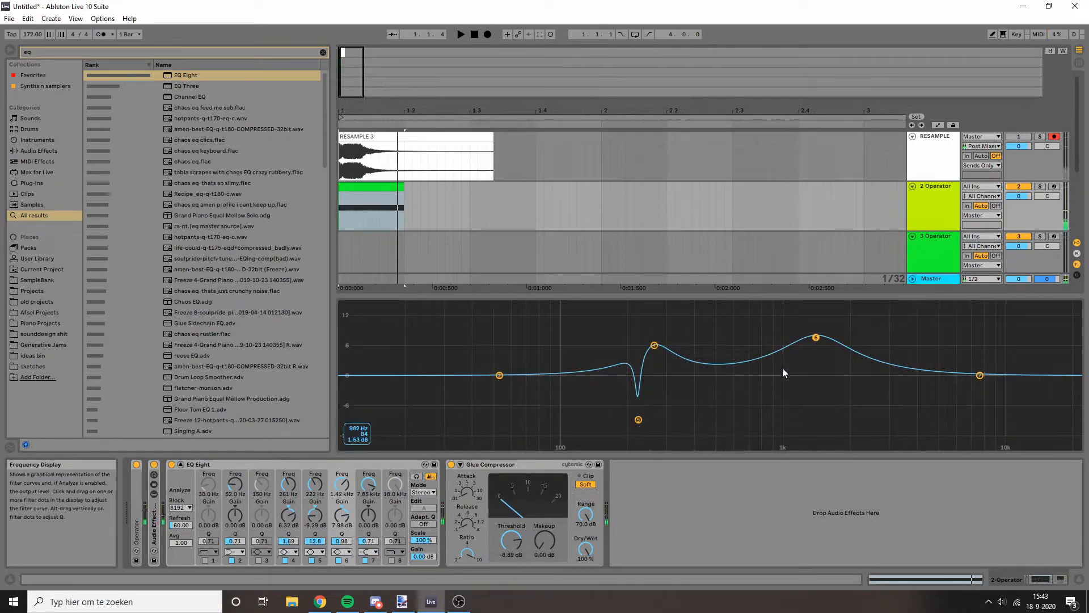
{"action": "double_click", "coordinate": [343, 509]}
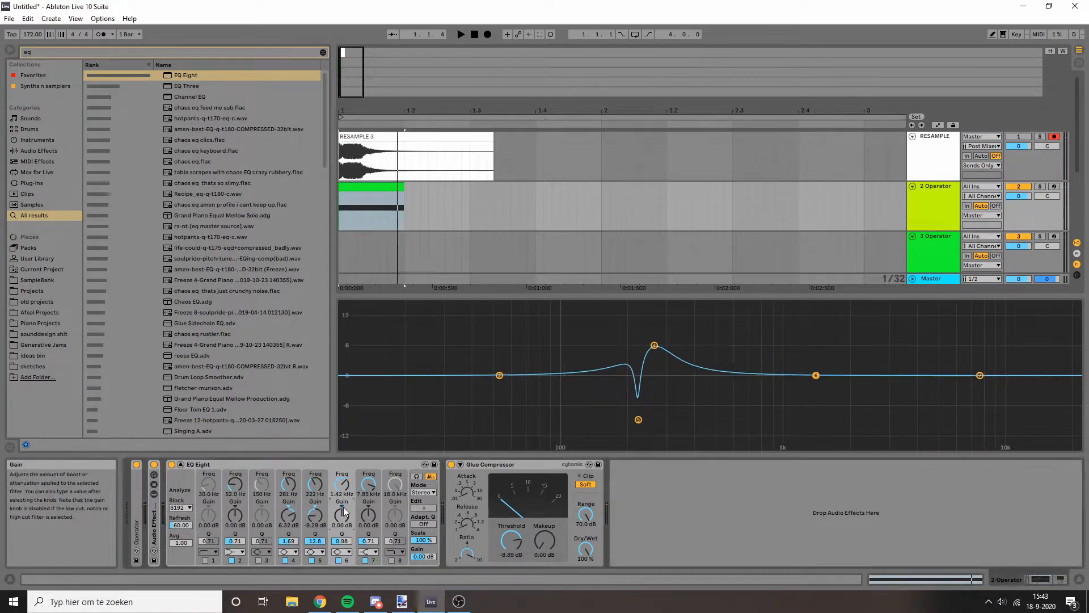
{"action": "double_click", "coordinate": [261, 465]}
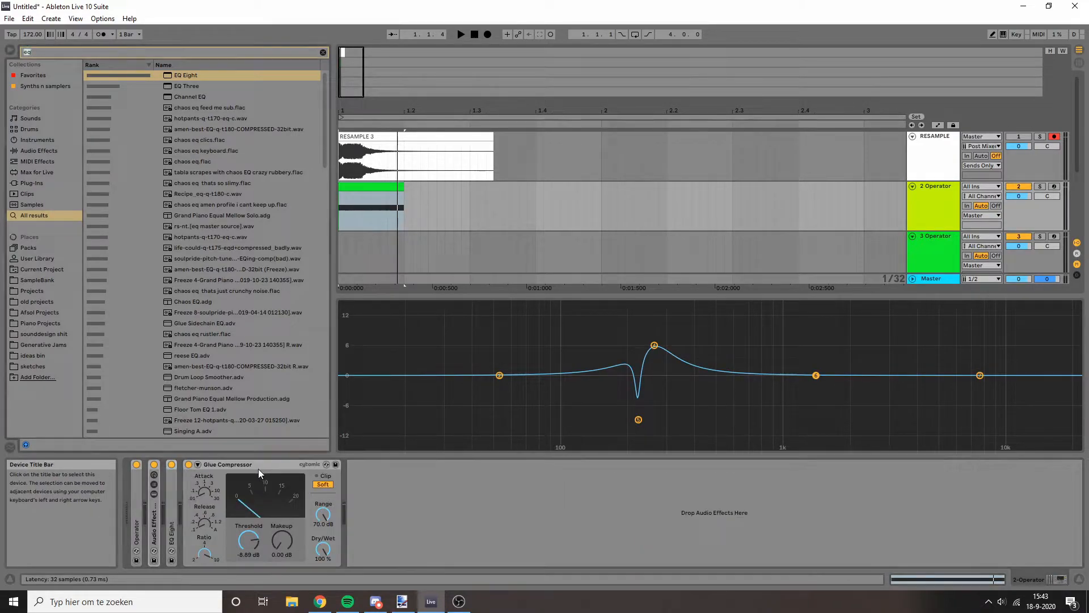
- Insert TDR Nova between the EQ Eight and the Glue Compressor, and reposition its plug-in window
{"action": "key", "text": "ctrl+f"}
{"action": "type", "text": "nova"}
{"action": "left_click_drag", "start_coordinate": [211, 131], "coordinate": [193, 477]}
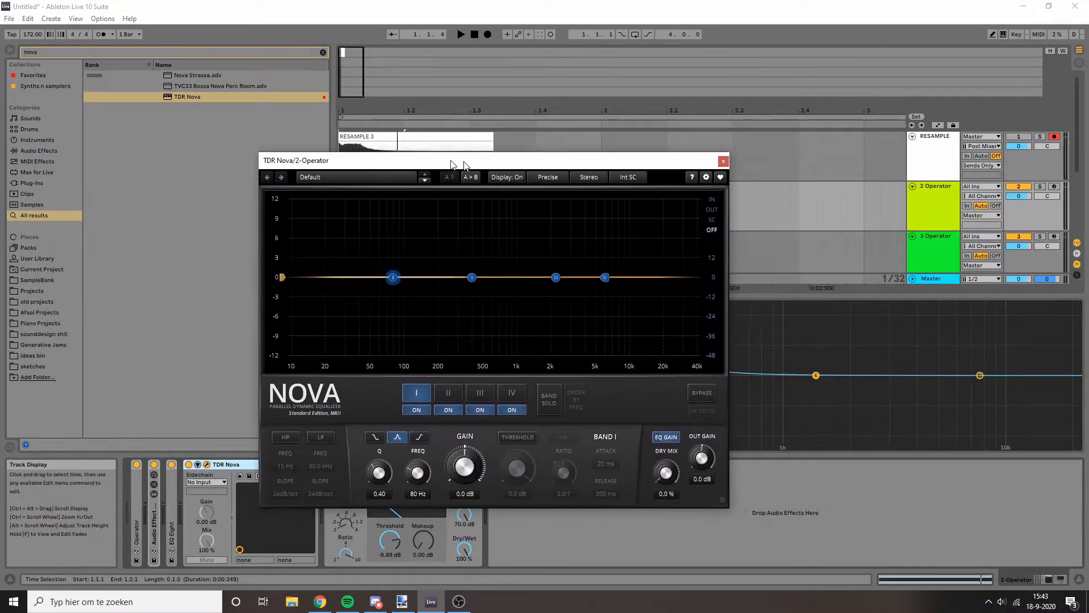
{"action": "left_click_drag", "start_coordinate": [452, 164], "coordinate": [351, 160]}
- Set Nova's band III to 1525 Hz with 1.8 dB gain and Q 1.32, auditioning it soloed
{"action": "left_click_drag", "start_coordinate": [456, 274], "coordinate": [439, 260]}
{"action": "left_click", "coordinate": [446, 393]}
{"action": "key", "text": "space"}
{"action": "scroll", "coordinate": [442, 259], "scroll_direction": "up", "scroll_amount": 4}
{"action": "scroll", "coordinate": [439, 261], "scroll_direction": "down", "scroll_amount": 1}
{"action": "key", "text": "space"}
{"action": "key", "text": "space"}
{"action": "scroll", "coordinate": [439, 260], "scroll_direction": "up", "scroll_amount": 3}
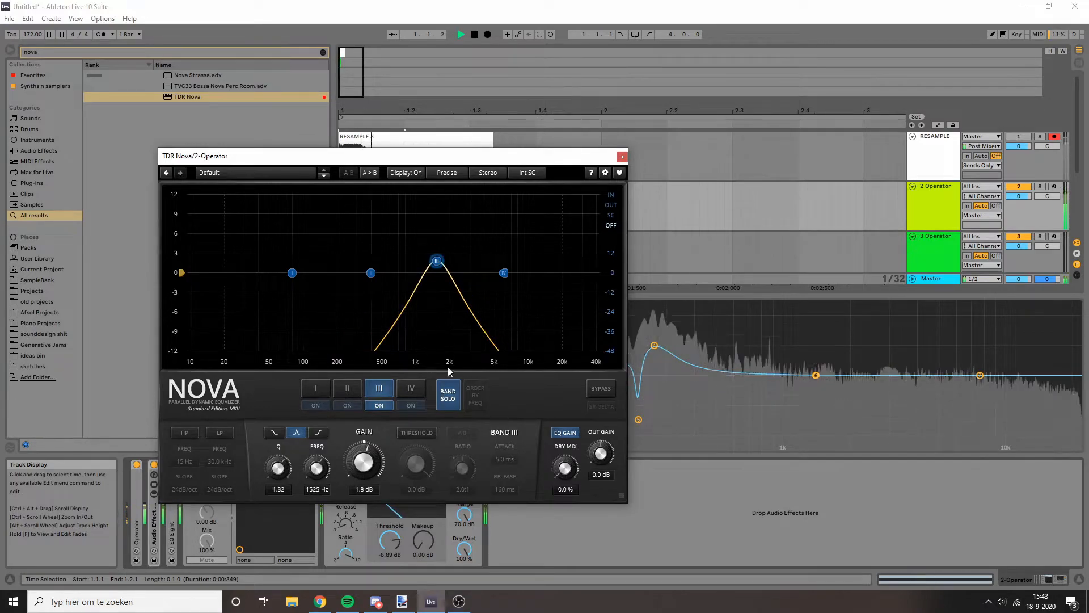
- Reset band III's gain to 0.0 dB, stop playback, and turn off the band solo
{"action": "double_click", "coordinate": [376, 450]}
{"action": "key", "text": "space"}
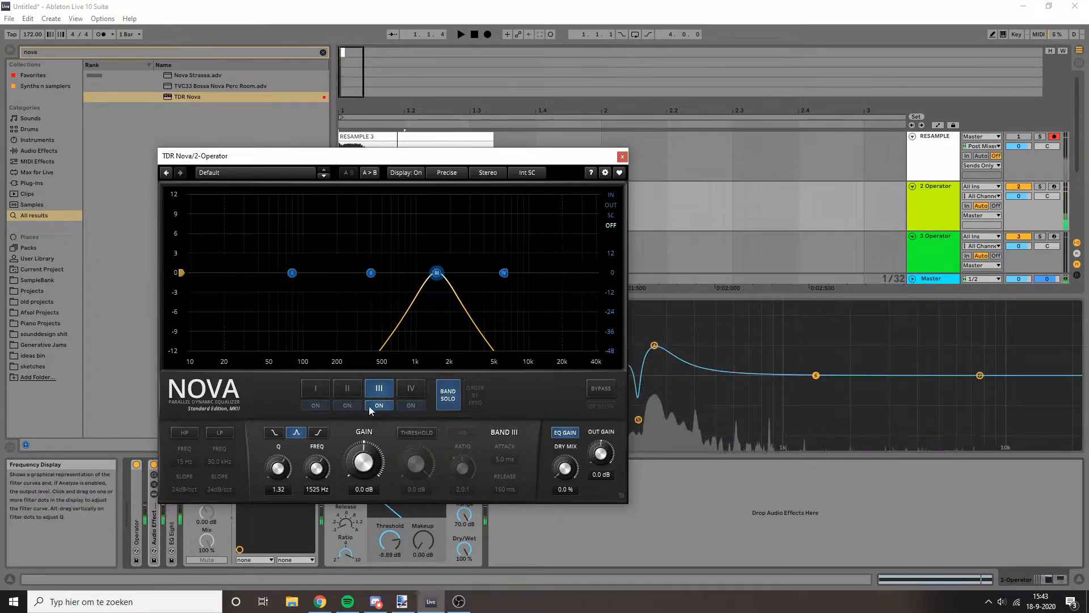
{"action": "left_click", "coordinate": [442, 399]}
- Enable band III's threshold with a 0.5:1 ratio, 17 ms attack and 349 ms release
{"action": "left_click", "coordinate": [418, 433]}
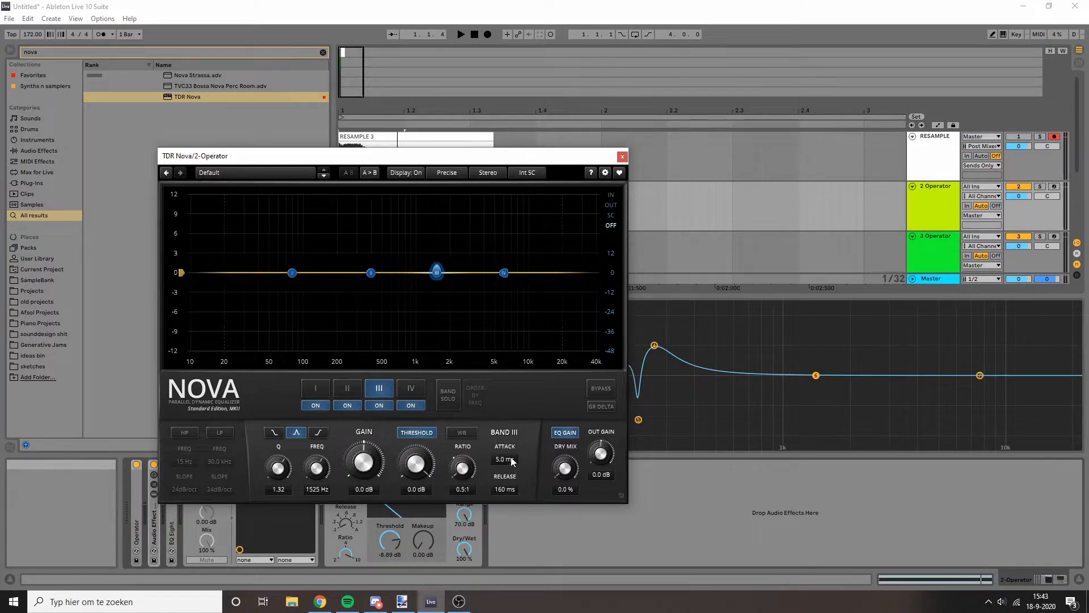
{"action": "left_click_drag", "start_coordinate": [505, 459], "coordinate": [505, 448]}
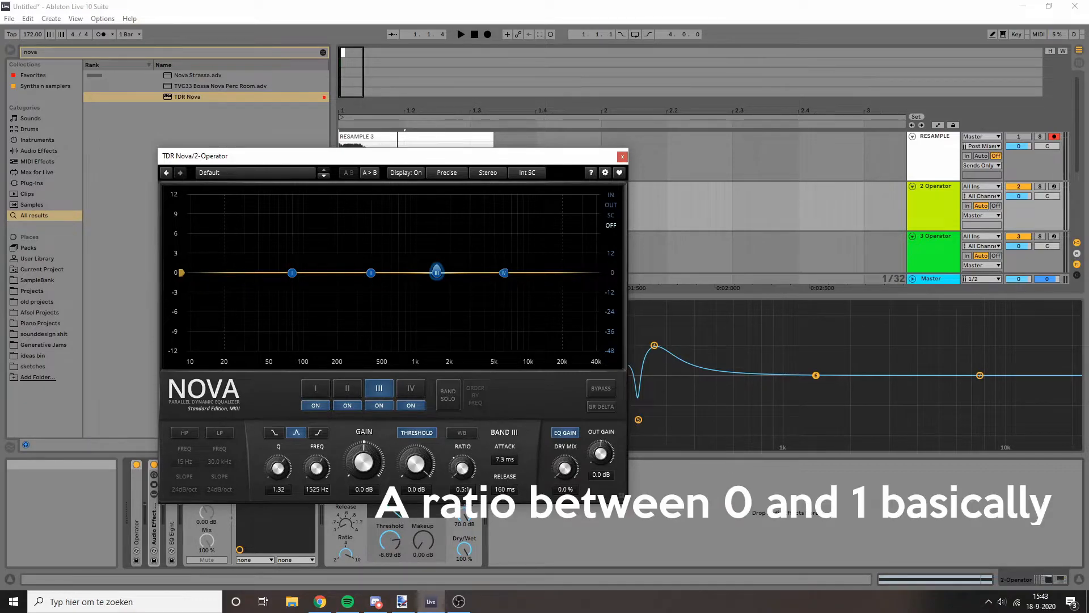
{"action": "left_click_drag", "start_coordinate": [504, 460], "coordinate": [505, 446]}
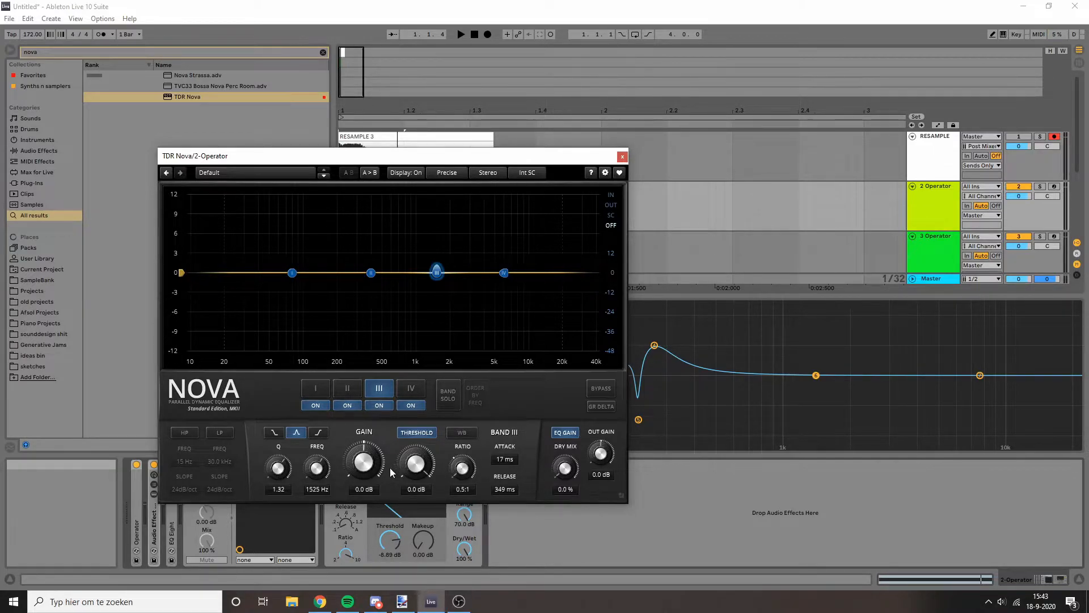
- Lower band III's threshold to -12.9 dB and audition the dynamic boost
{"action": "key", "text": "space"}
{"action": "left_click_drag", "start_coordinate": [424, 476], "coordinate": [425, 511]}
{"action": "key", "text": "space"}
{"action": "key", "text": "space"}
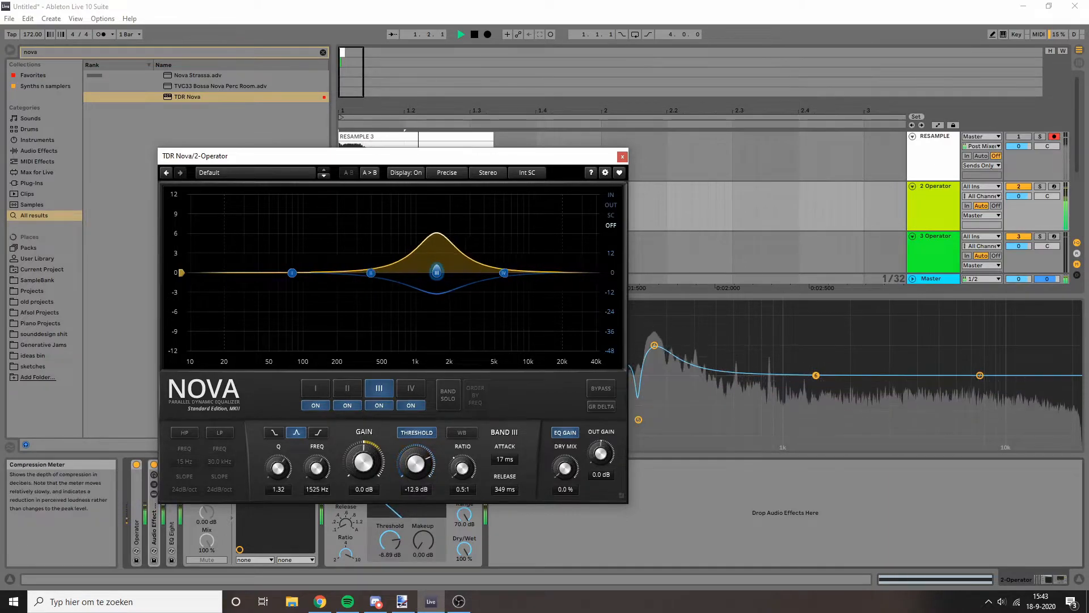
- Adjust Nova's band III to a -12.4 dB threshold, 8.1 ms attack and 190 ms release while auditioning, and close Nova
{"action": "key", "text": "space"}
{"action": "key", "text": "space"}
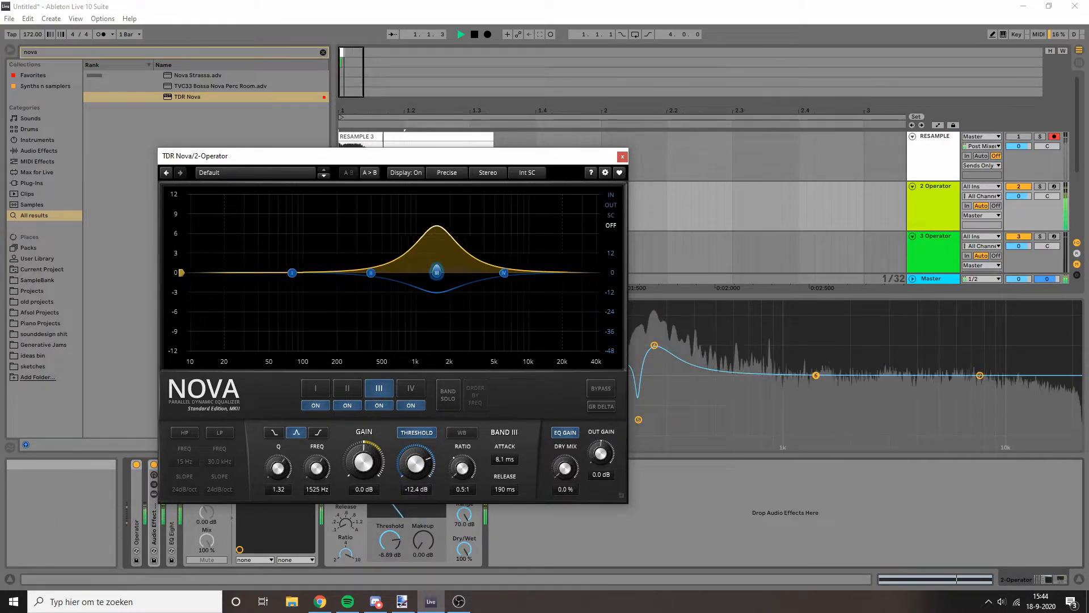
{"action": "left_click_drag", "start_coordinate": [510, 490], "coordinate": [510, 495]}
{"action": "key", "text": "space"}
{"action": "key", "text": "space"}
{"action": "key", "text": "space"}
{"action": "key", "text": "space"}
{"action": "key", "text": "space"}
{"action": "left_click", "coordinate": [622, 156]}
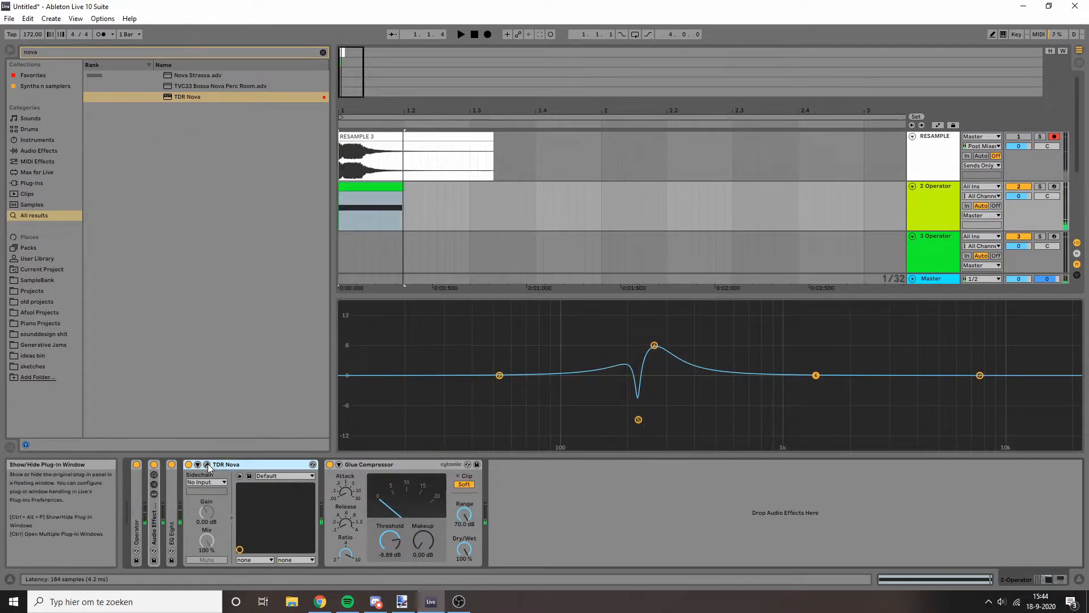
- Reopen Nova, try a 5.5 dB high-shelf boost at 5.7 kHz on band IV, switch that band off, and close Nova
{"action": "left_click", "coordinate": [205, 464]}
{"action": "left_click_drag", "start_coordinate": [504, 272], "coordinate": [505, 239]}
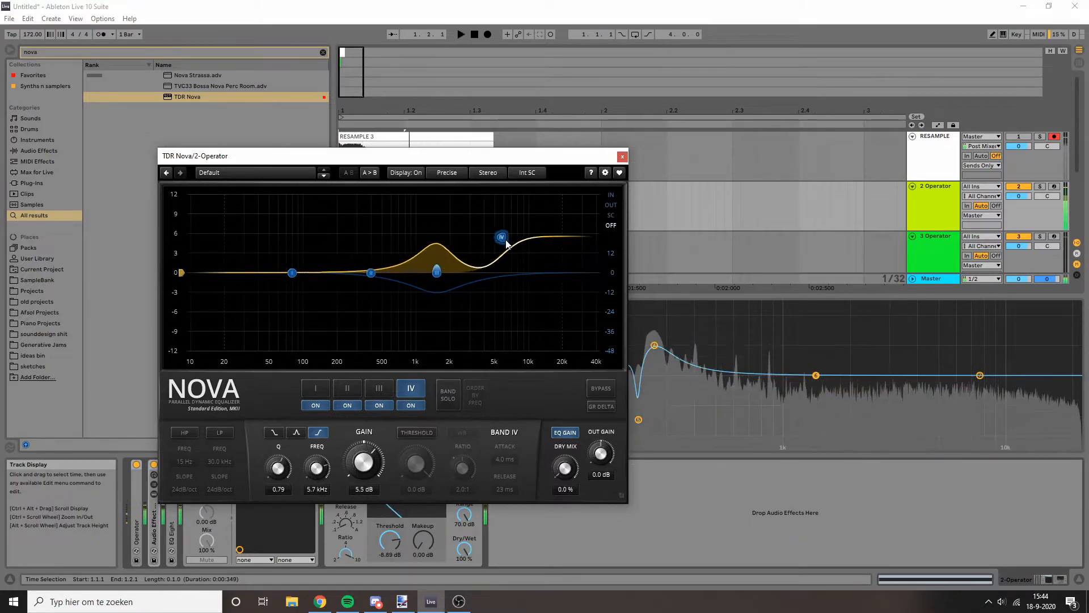
{"action": "left_click", "coordinate": [411, 405]}
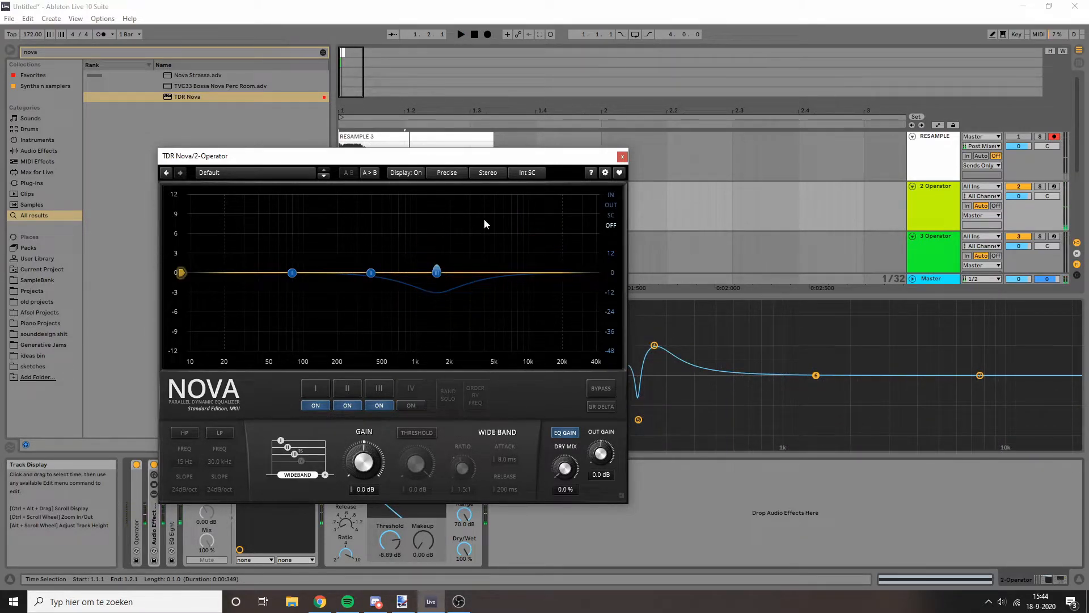
{"action": "left_click", "coordinate": [622, 157]}
- Load the snare reverb rack after TDR Nova and show the devices in its wet chain
{"action": "double_click", "coordinate": [256, 463]}
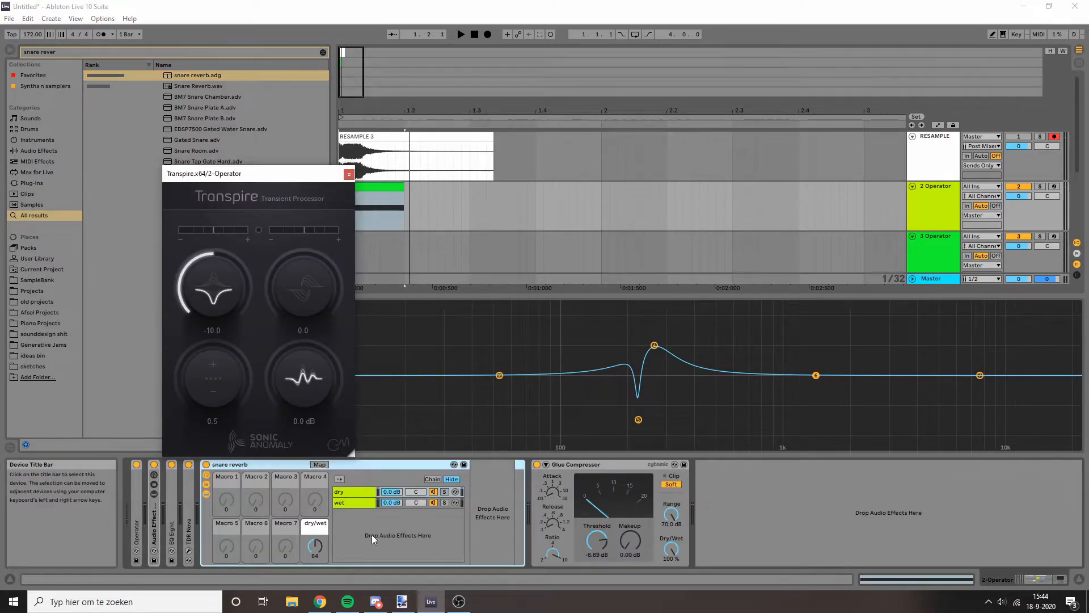
{"action": "left_click", "coordinate": [345, 503]}
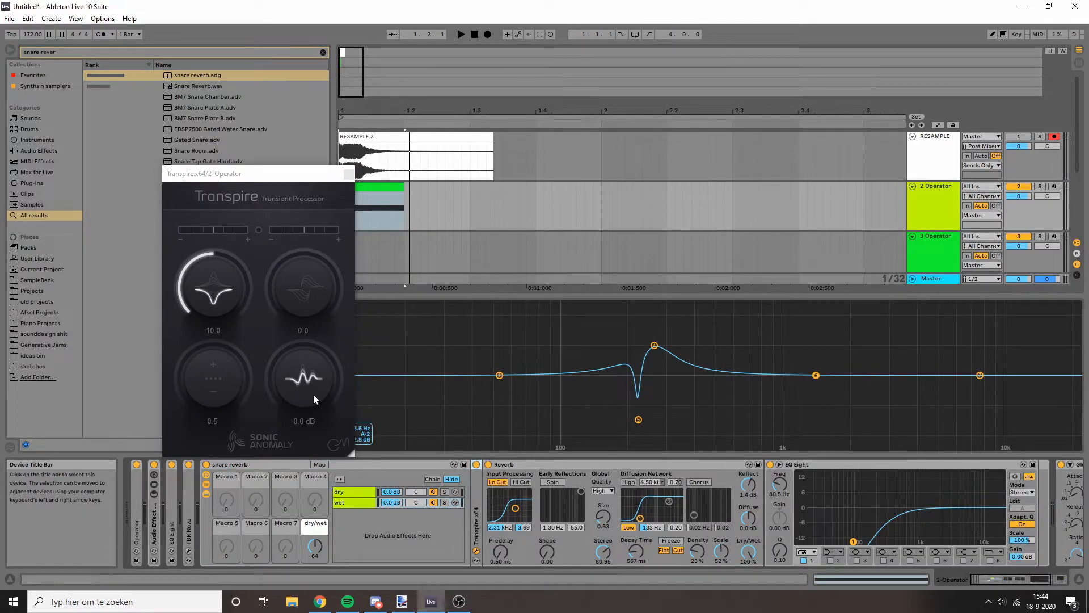
{"action": "left_click", "coordinate": [357, 502]}
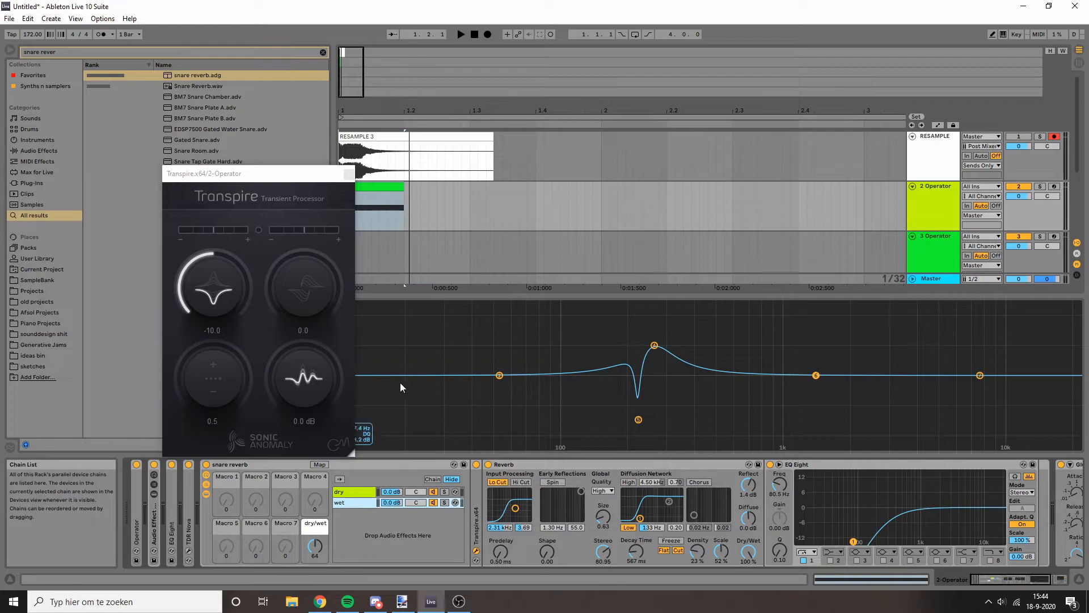
{"action": "left_click", "coordinate": [469, 424]}
{"action": "left_click", "coordinate": [360, 504]}
{"action": "left_click", "coordinate": [484, 531]}
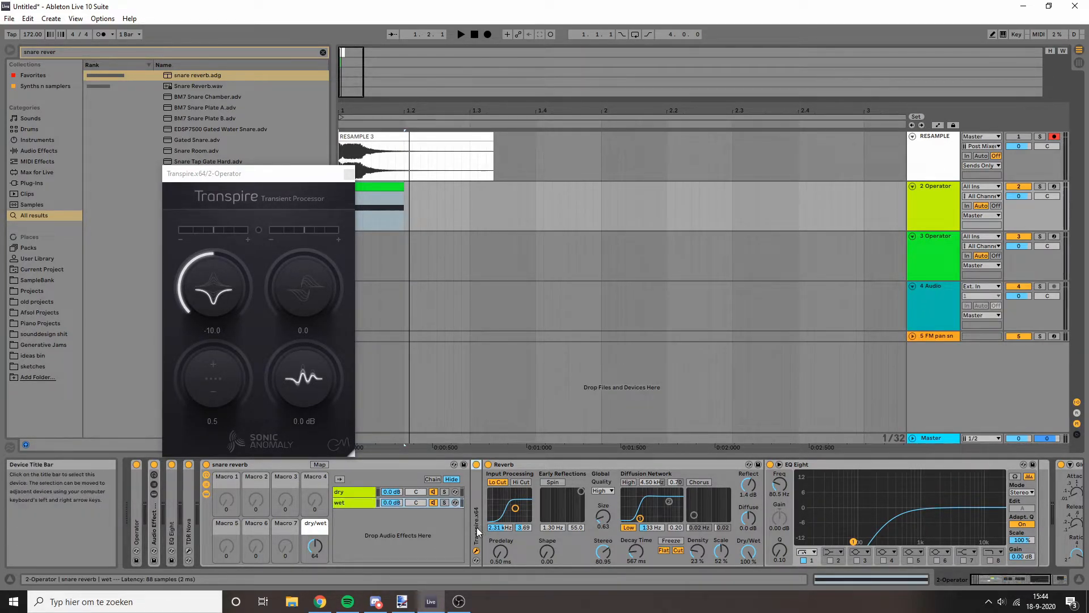
{"action": "left_click", "coordinate": [527, 464]}
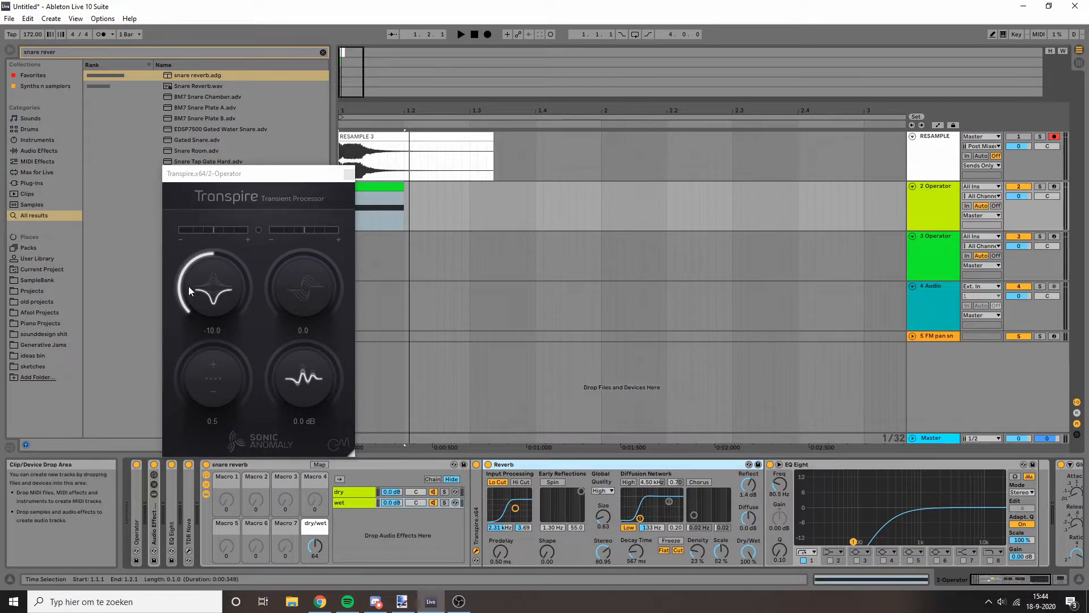
- Solo the snare reverb rack's wet chain and audition the reverb with Transpire bypassed
{"action": "left_click_drag", "start_coordinate": [292, 173], "coordinate": [251, 171]}
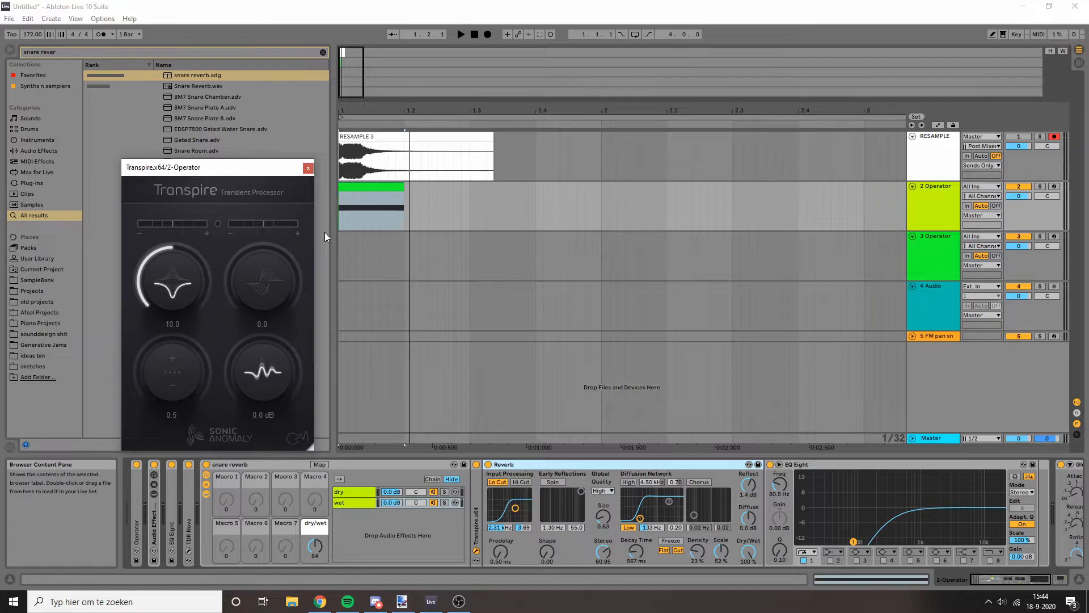
{"action": "left_click", "coordinate": [339, 178]}
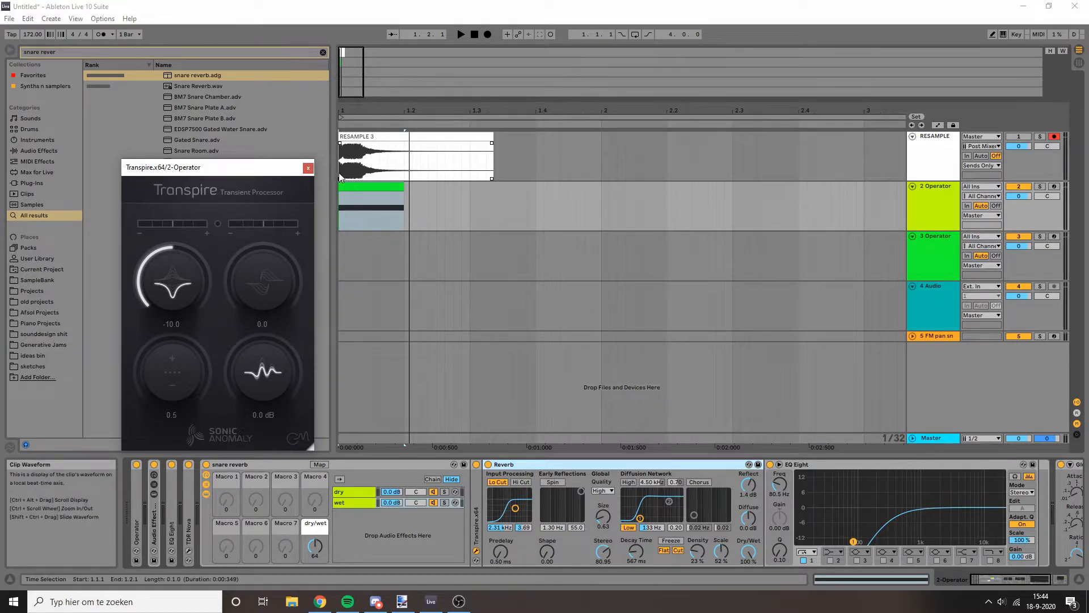
{"action": "left_click", "coordinate": [445, 503]}
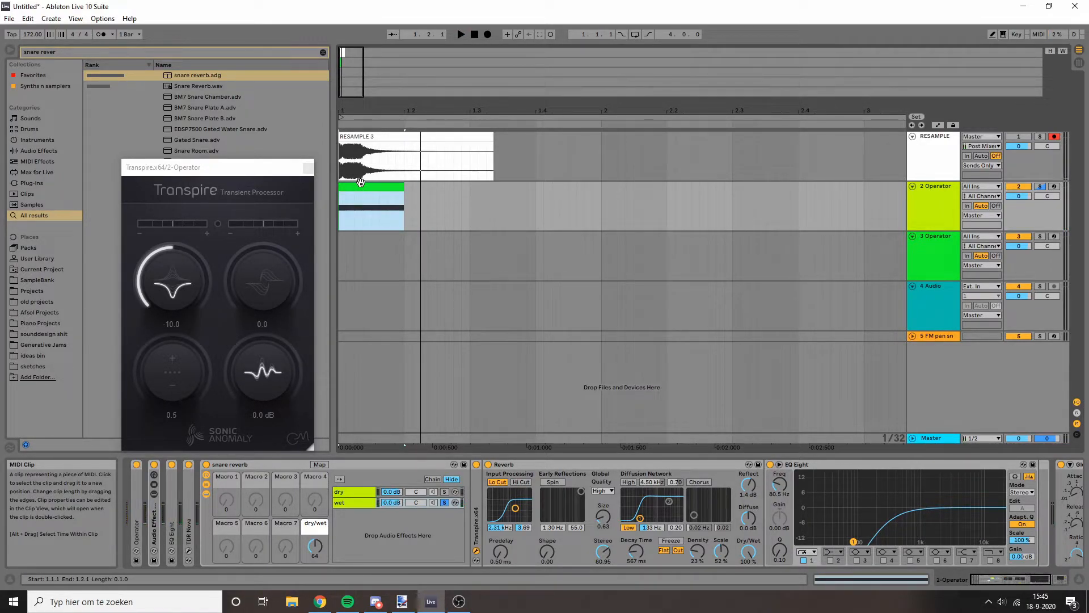
{"action": "left_click", "coordinate": [476, 465]}
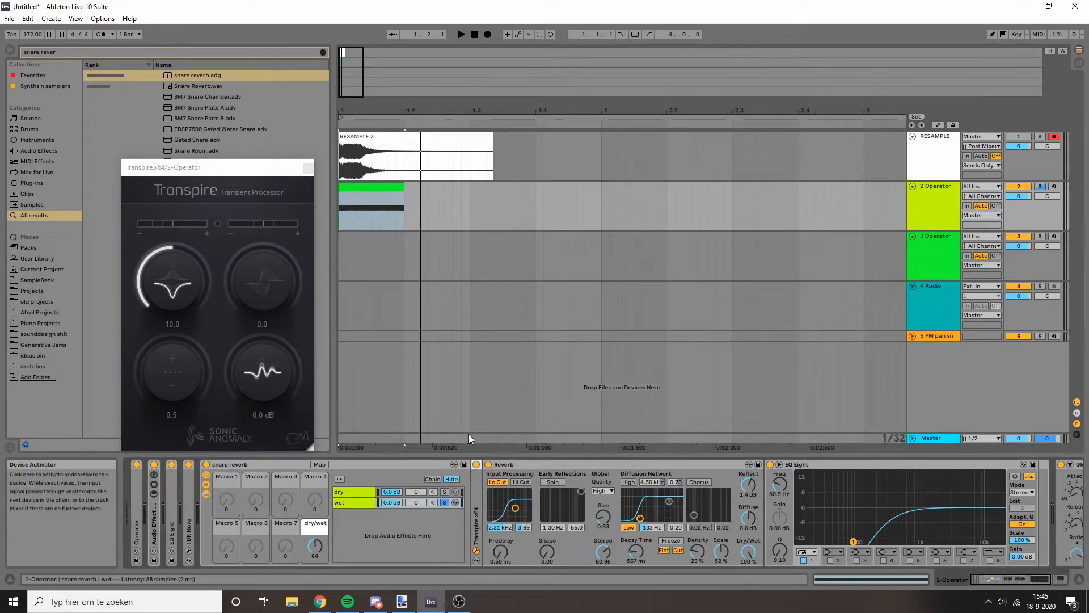
{"action": "key", "text": "space"}
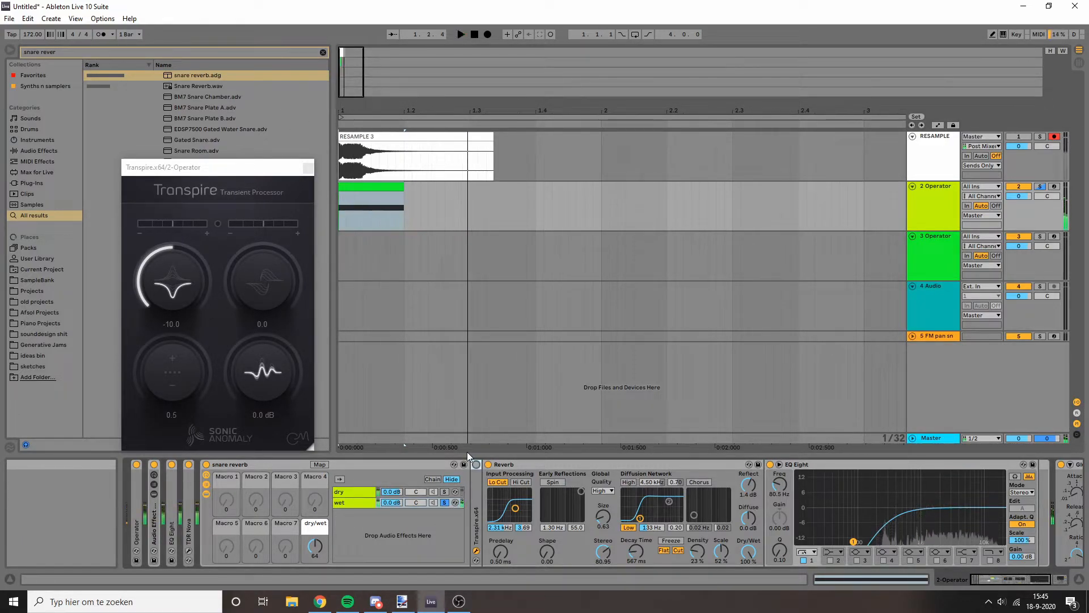
{"action": "key", "text": "space"}
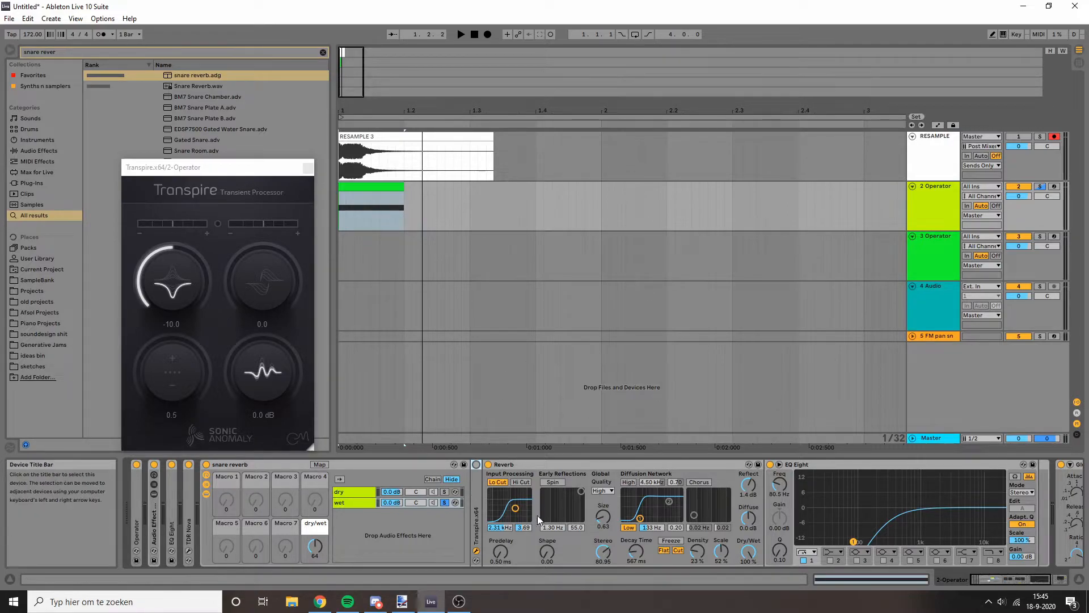
{"action": "key", "text": "space"}
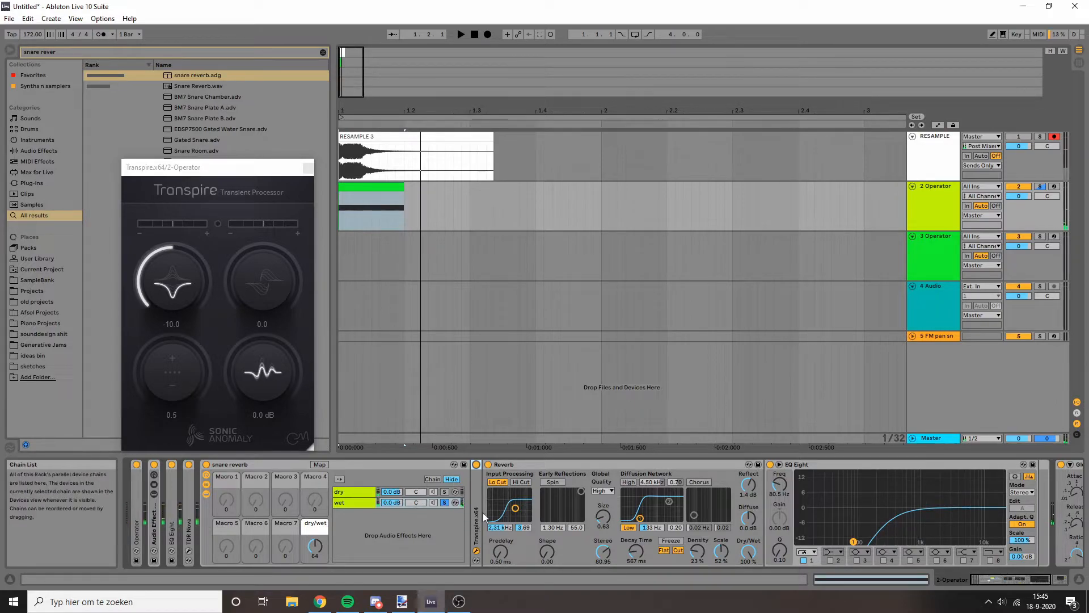
{"action": "key", "text": "space"}
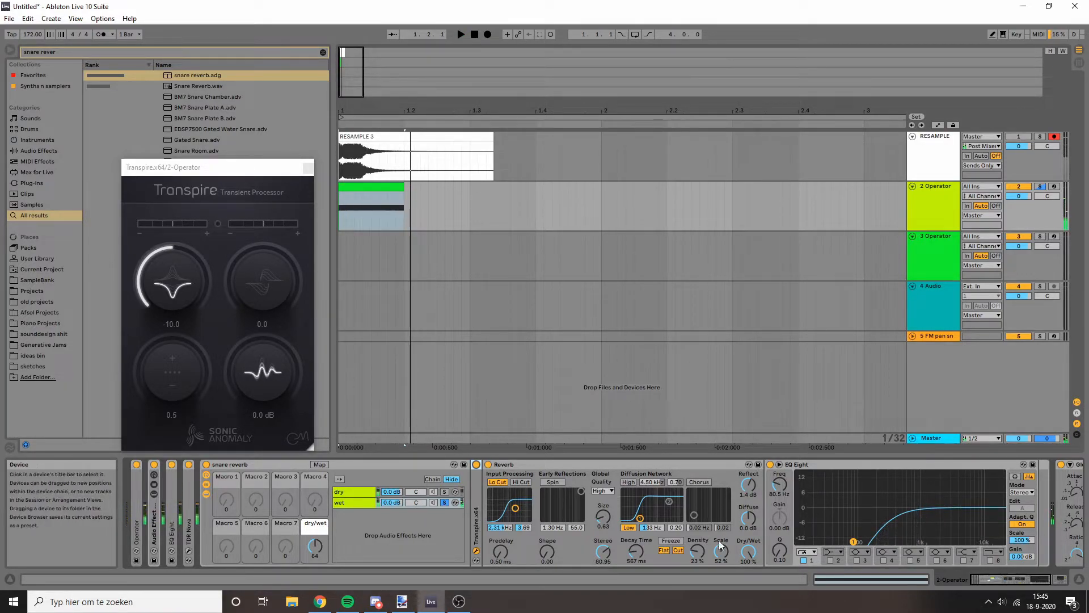
- Lower the snare reverb rack's dry/wet macro to 45 and audition the mix
{"action": "left_click", "coordinate": [316, 546]}
{"action": "left_click_drag", "start_coordinate": [315, 546], "coordinate": [316, 557]}
{"action": "key", "text": "space"}
{"action": "key", "text": "space"}
{"action": "key", "text": "space"}
{"action": "key", "text": "space"}
{"action": "key", "text": "space"}
{"action": "key", "text": "space"}
{"action": "key", "text": "space"}
{"action": "key", "text": "space"}
- Add a Glue Compressor with a -23.5 dB threshold after the wet chain's EQ Eight, and raise that EQ's low cut to 135 Hz
{"action": "double_click", "coordinate": [541, 464]}
{"action": "key", "text": "ctrl+f"}
{"action": "type", "text": "glu"}
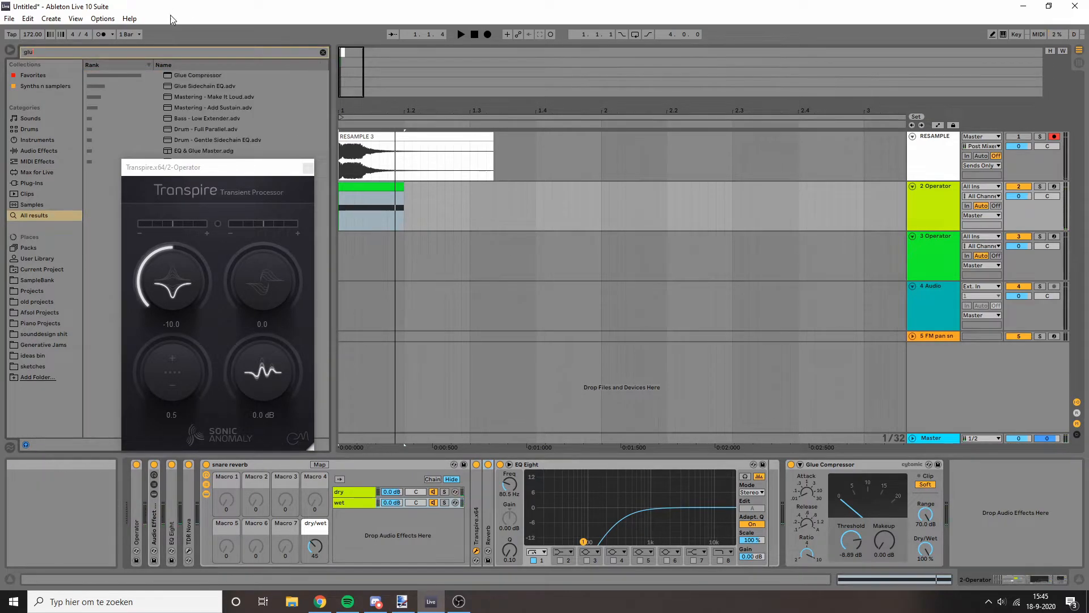
{"action": "key", "text": "Down"}
{"action": "key", "text": "Return"}
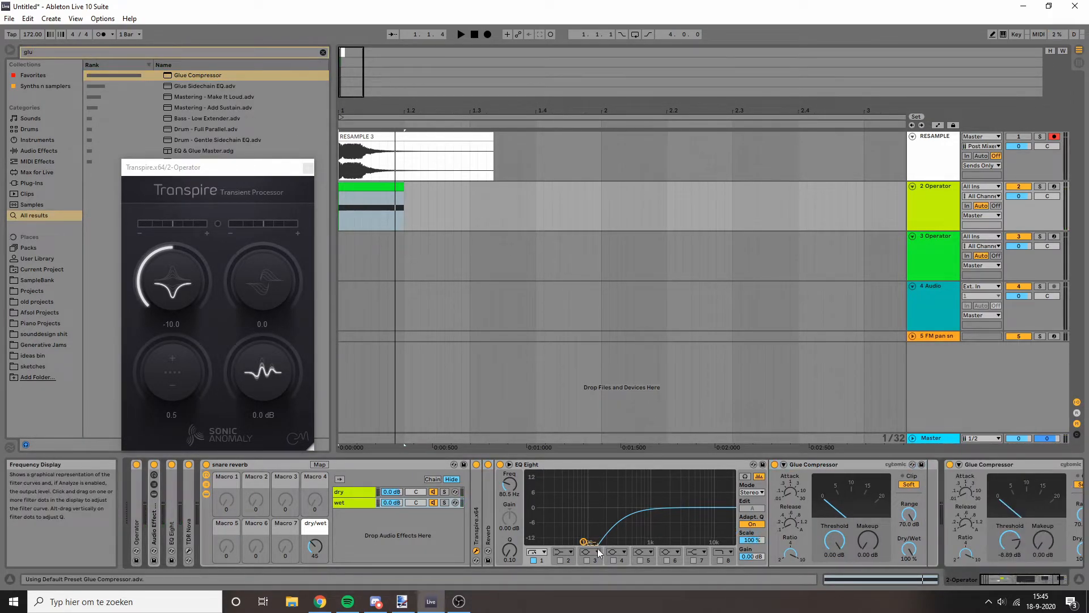
{"action": "key", "text": "space"}
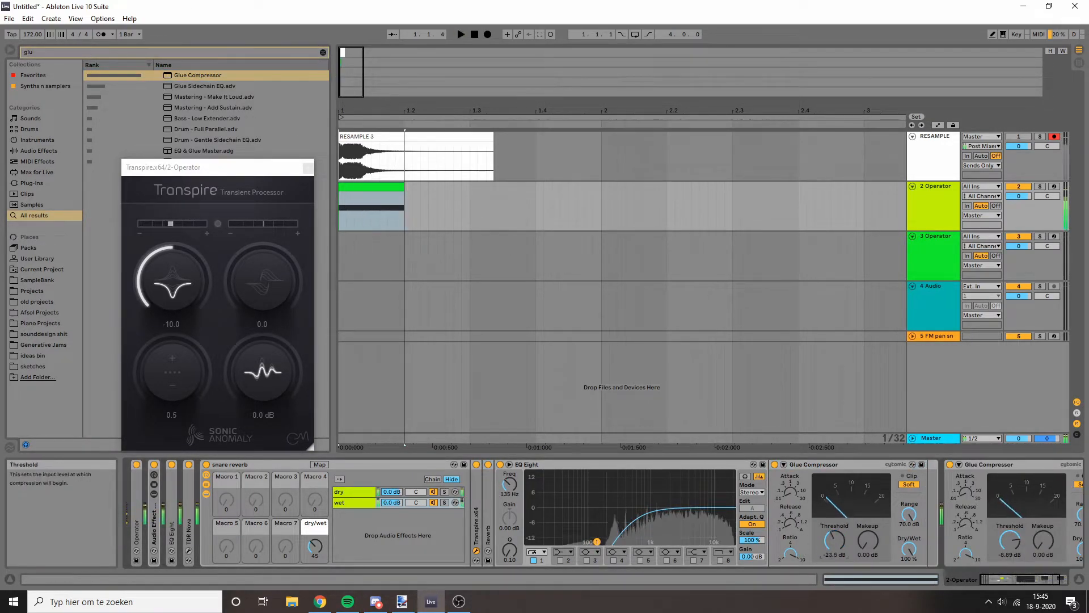
{"action": "left_click", "coordinate": [775, 465]}
{"action": "left_click", "coordinate": [790, 524]}
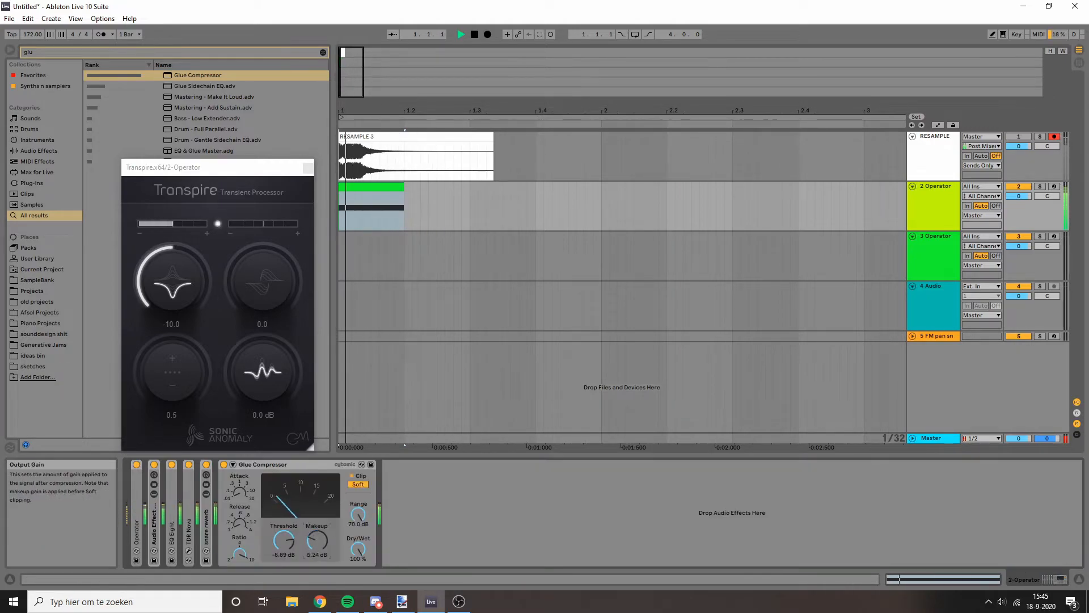
- Raise the final Glue Compressor's makeup to 3.33 dB and record the processed sound onto the RESAMPLE track
{"action": "double_click", "coordinate": [308, 168]}
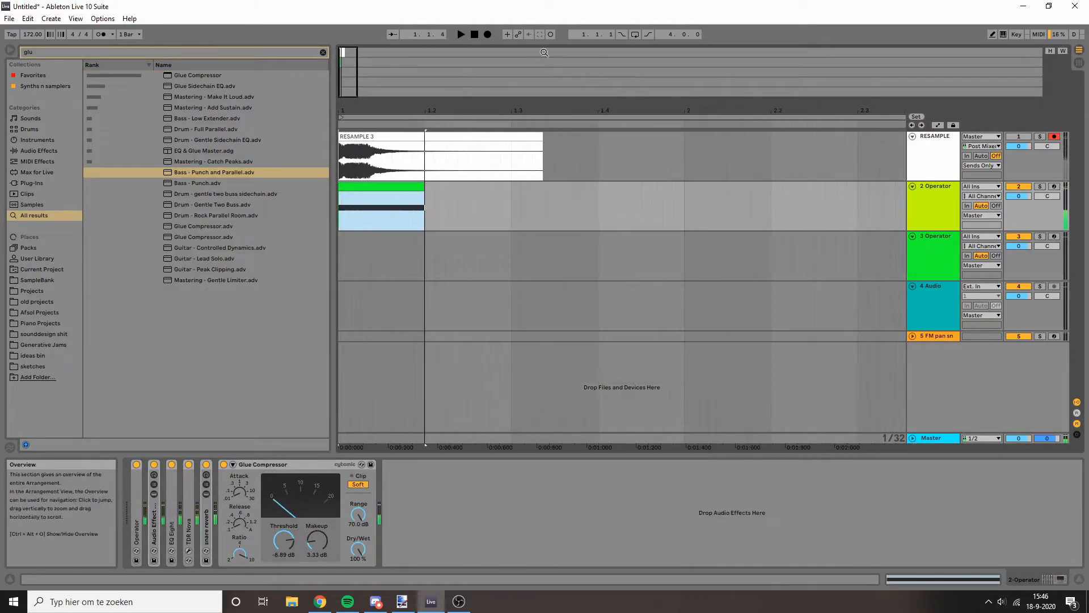
{"action": "left_click", "coordinate": [487, 35]}
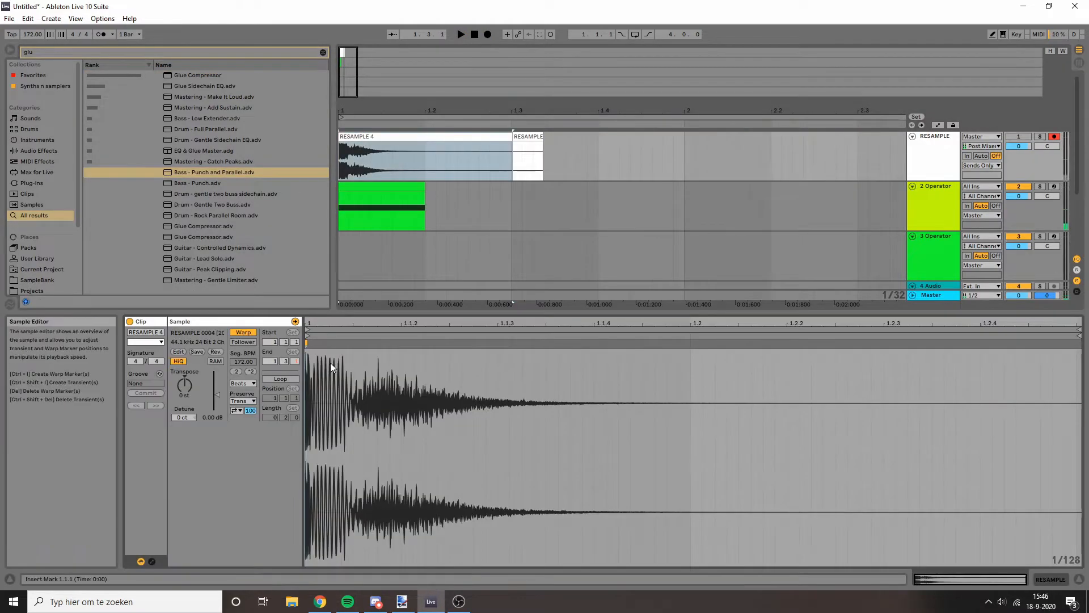
- Examine the waveform of the new RESAMPLE 4 clip and play it back alongside the Operator clip
{"action": "left_click_drag", "start_coordinate": [309, 321], "coordinate": [542, 414]}
{"action": "left_click", "coordinate": [1049, 583]}
{"action": "left_click", "coordinate": [377, 186]}
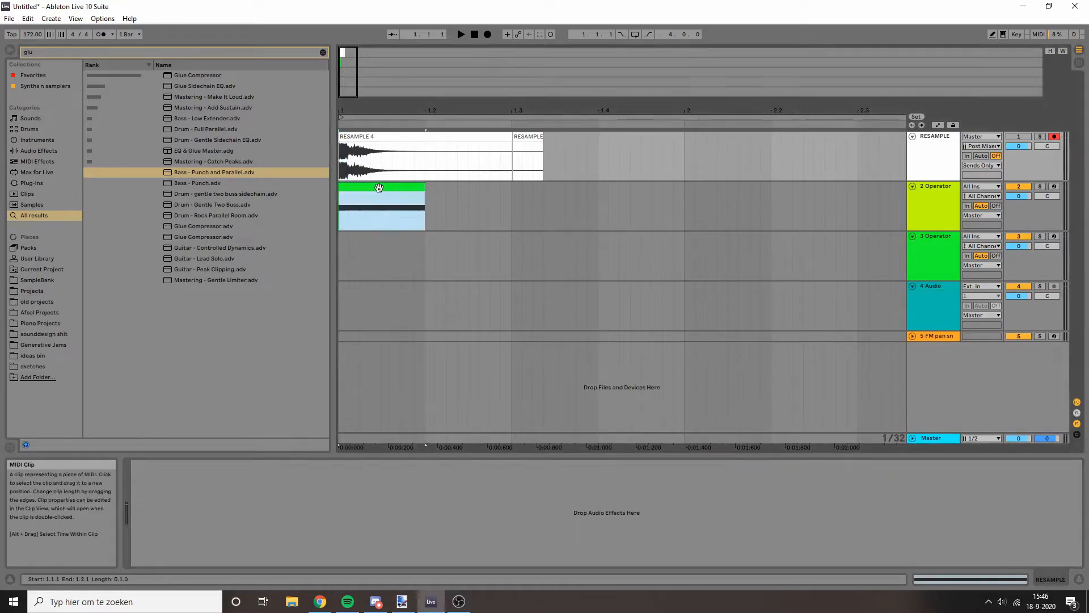
{"action": "left_click_drag", "start_coordinate": [443, 111], "coordinate": [428, 95]}
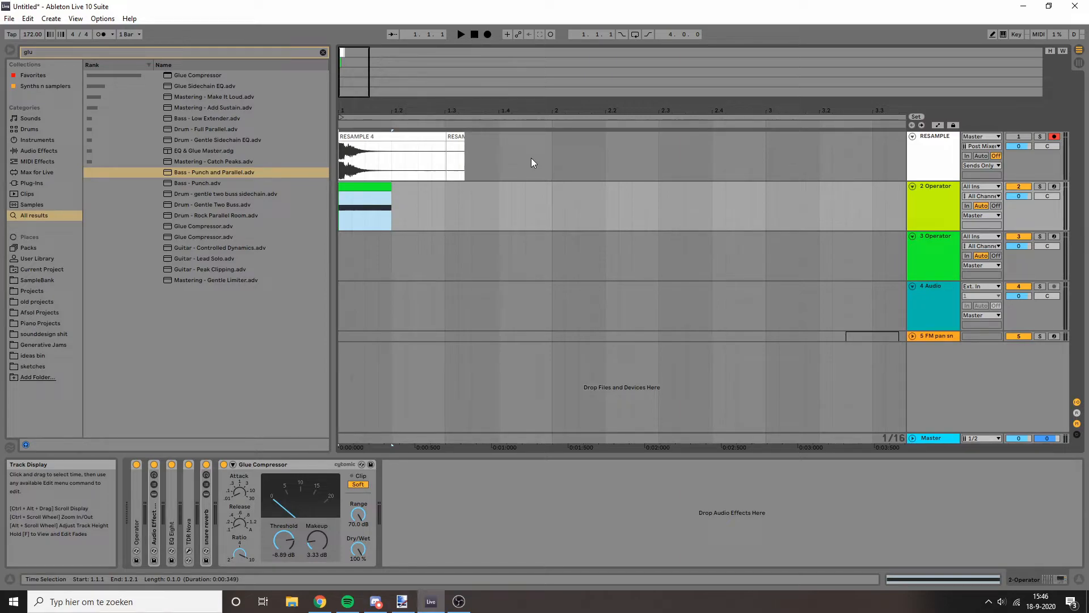
{"action": "left_click_drag", "start_coordinate": [374, 71], "coordinate": [343, 87]}
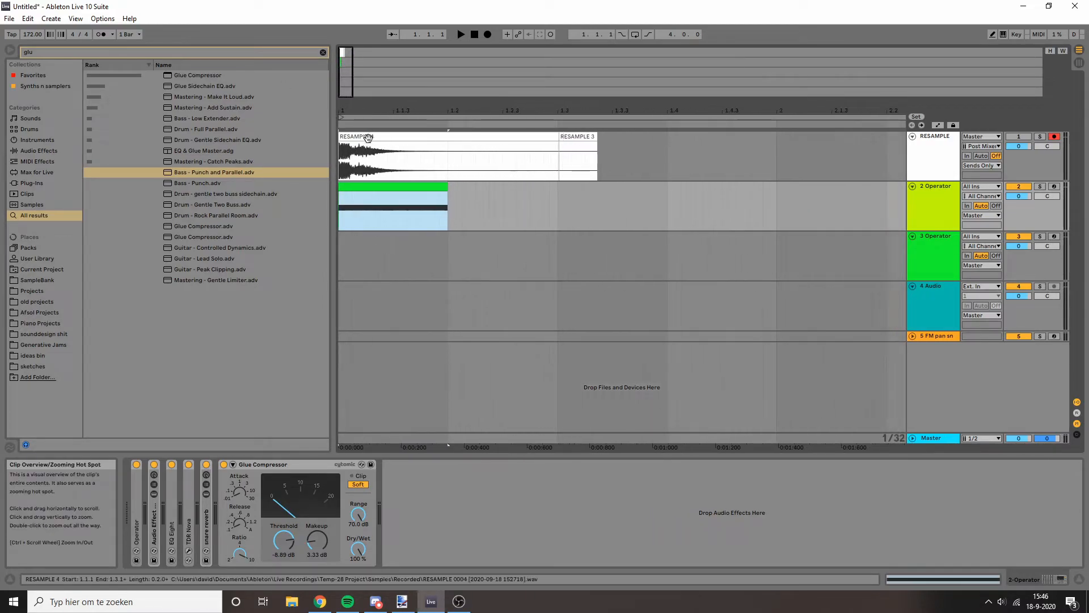
{"action": "left_click", "coordinate": [364, 138]}
{"action": "key", "text": "space"}
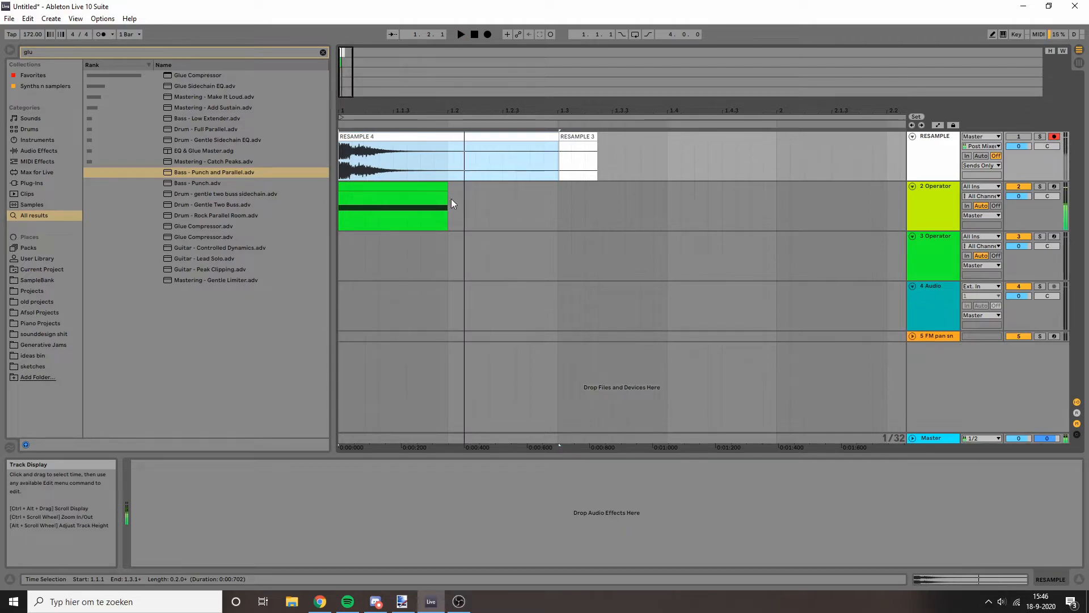
{"action": "left_click", "coordinate": [418, 186]}
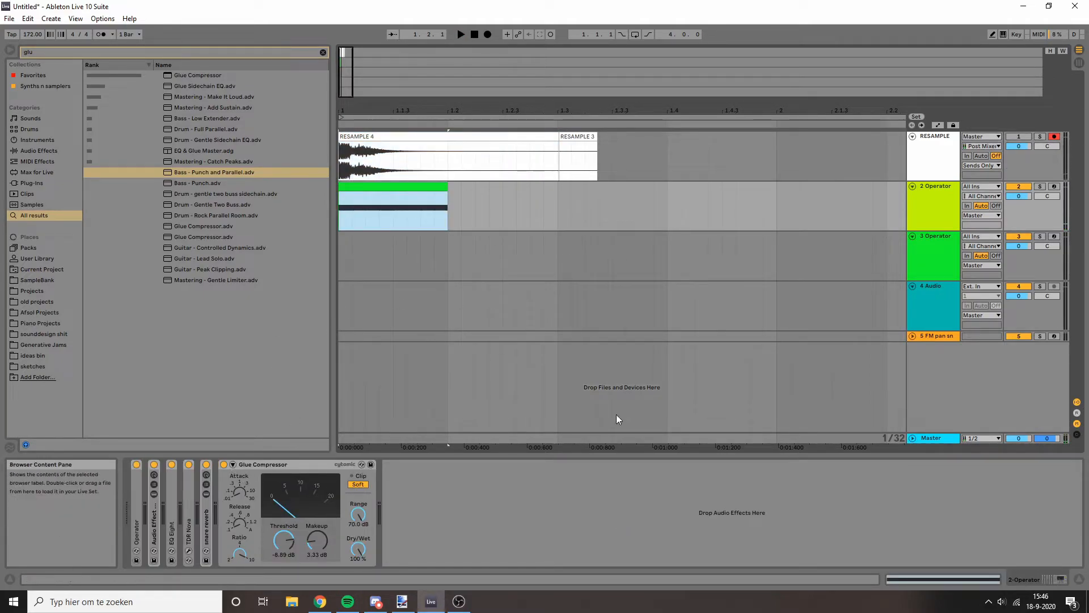
- Fold the effect devices as needed, unfold Operator, and display its filter envelope parameters
{"action": "left_click", "coordinate": [172, 539]}
{"action": "double_click", "coordinate": [171, 538]}
{"action": "double_click", "coordinate": [225, 465]}
{"action": "left_click", "coordinate": [136, 517]}
{"action": "double_click", "coordinate": [136, 520]}
{"action": "left_click", "coordinate": [423, 511]}
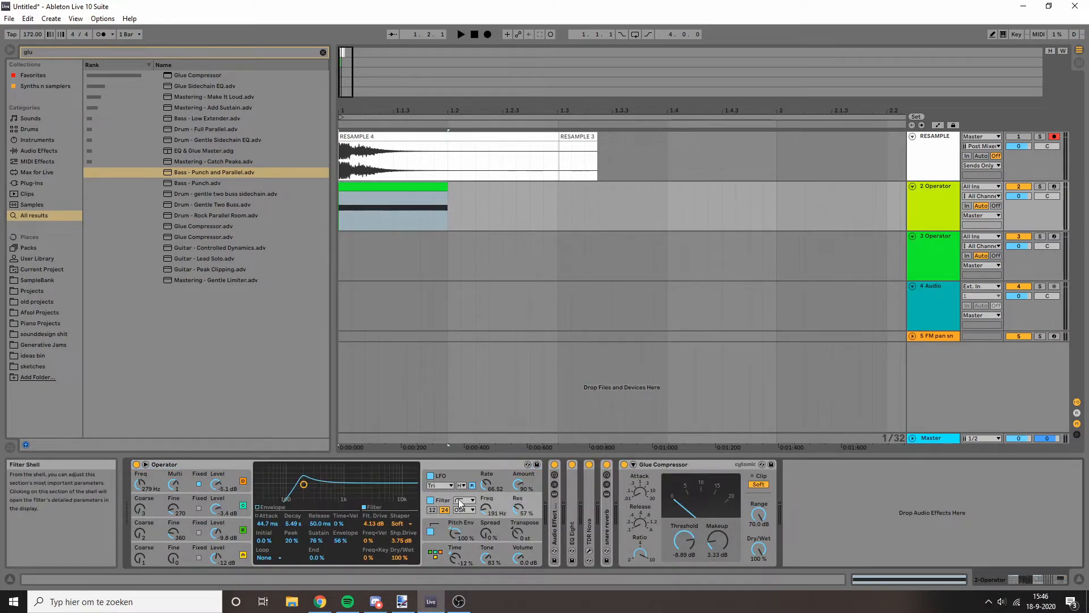
{"action": "left_click", "coordinate": [267, 508]}
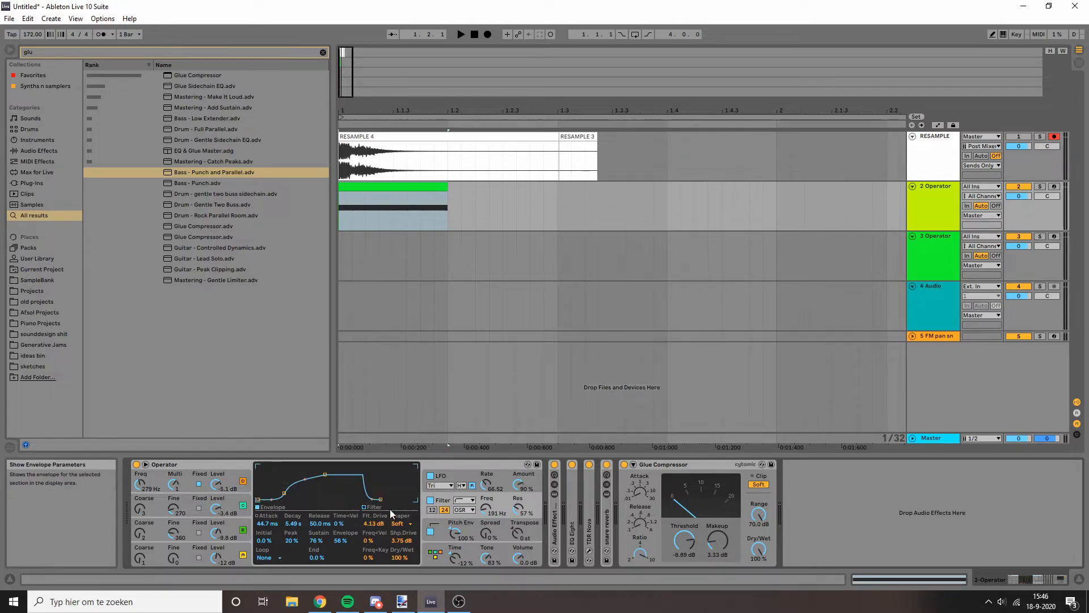
- Try filter envelope attack times of 59.5 ms and 485 ms in Operator, auditioning the sound with each
{"action": "left_click", "coordinate": [344, 242]}
{"action": "left_click", "coordinate": [361, 207]}
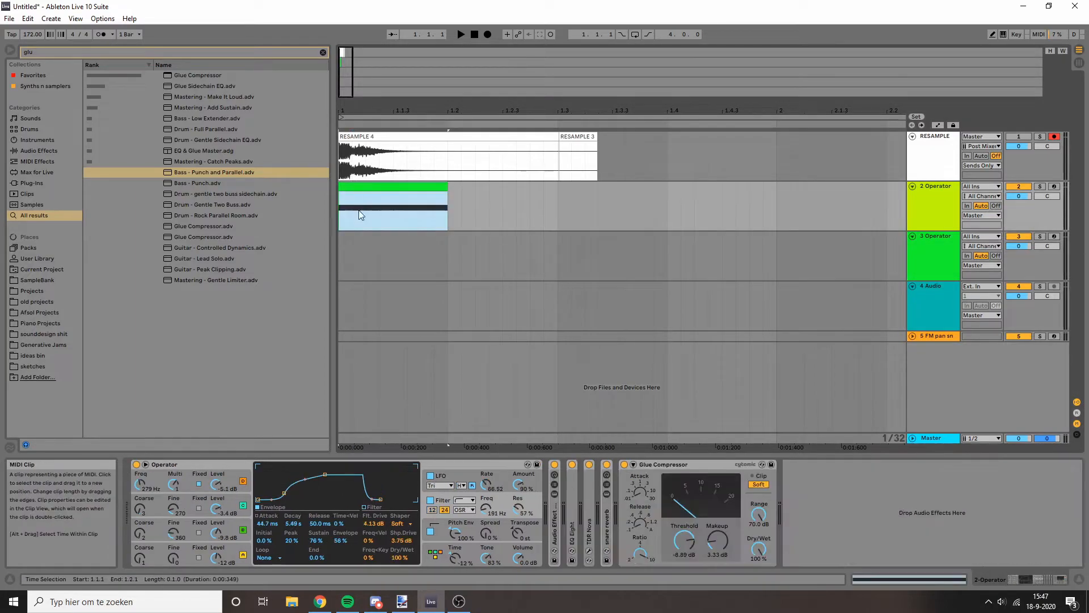
{"action": "left_click", "coordinate": [268, 523]}
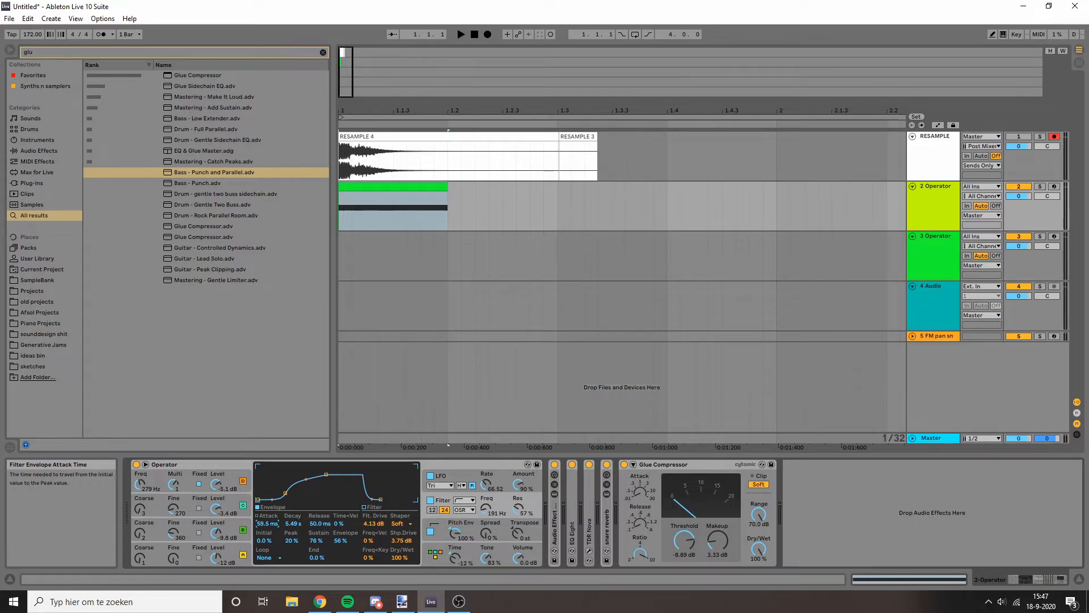
{"action": "key", "text": "space"}
{"action": "key", "text": "space"}
{"action": "left_click_drag", "start_coordinate": [263, 525], "coordinate": [264, 513]}
{"action": "key", "text": "space"}
{"action": "key", "text": "space"}
{"action": "key", "text": "space"}
{"action": "key", "text": "space"}
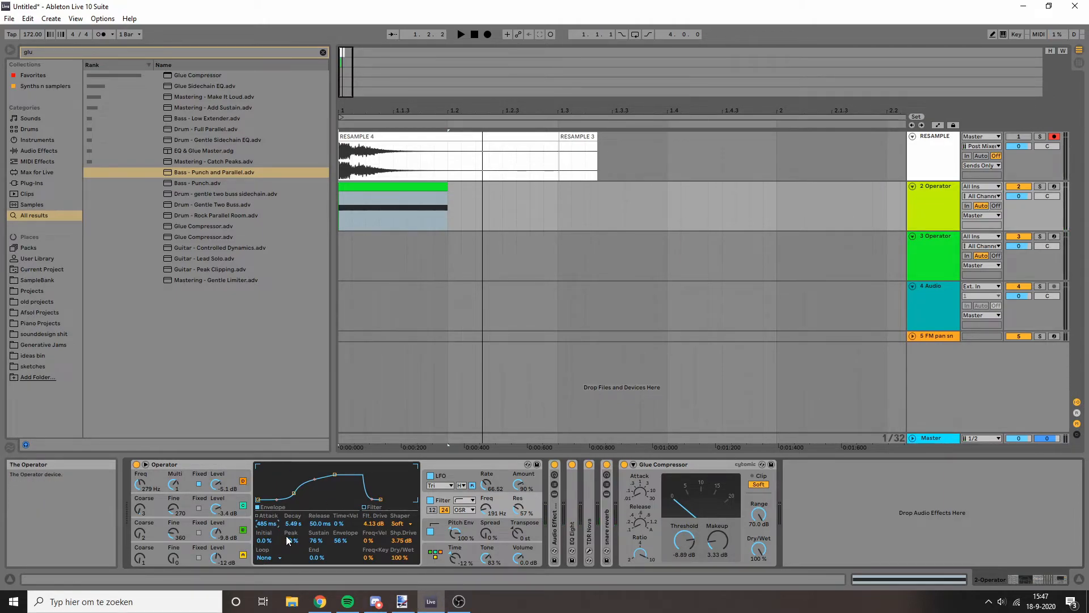
- Set Operator's filter envelope attack to 80.0 ms and audition the sound
{"action": "left_click_drag", "start_coordinate": [270, 525], "coordinate": [269, 539]}
{"action": "key", "text": "space"}
{"action": "mouse_move", "coordinate": [269, 523]}
{"action": "left_mouse_down"}
{"action": "mouse_move", "coordinate": [269, 539]}
{"action": "mouse_move", "coordinate": [270, 523]}
{"action": "left_mouse_up"}
{"action": "key", "text": "space"}
{"action": "key", "text": "space"}
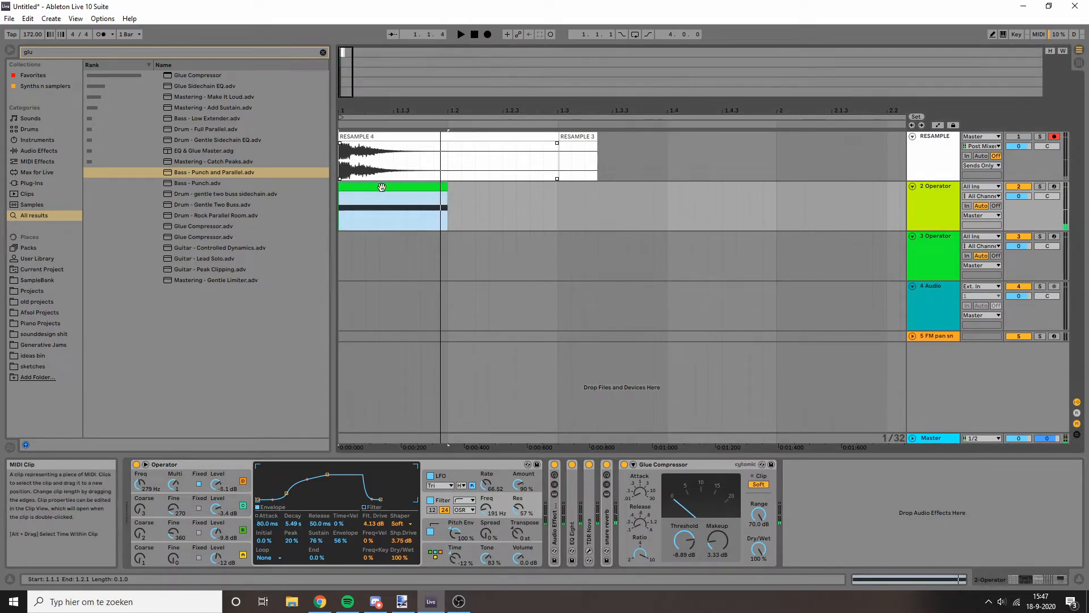
- Record a new resample take, undo it, and move the RESAMPLE 4 clip to start at 1.3
{"action": "left_click", "coordinate": [489, 35]}
{"action": "key", "text": "space"}
{"action": "key", "text": "ctrl+z"}
{"action": "left_click_drag", "start_coordinate": [424, 137], "coordinate": [643, 138]}
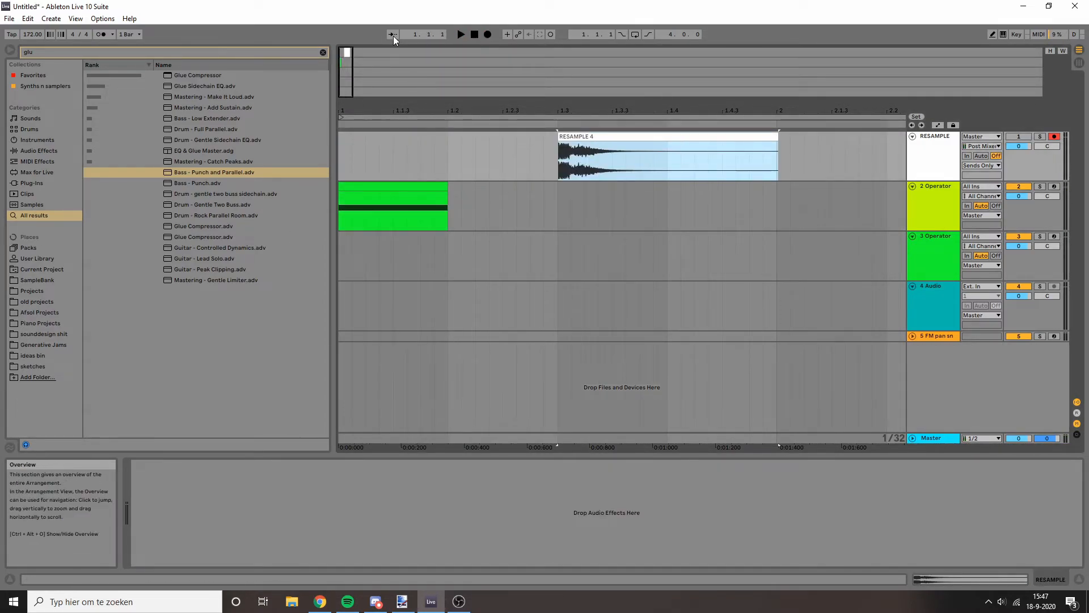
- Record a new resample take of the Operator sound from the start of the arrangement
{"action": "left_click", "coordinate": [487, 35]}
{"action": "key", "text": "space"}
{"action": "left_click", "coordinate": [354, 137]}
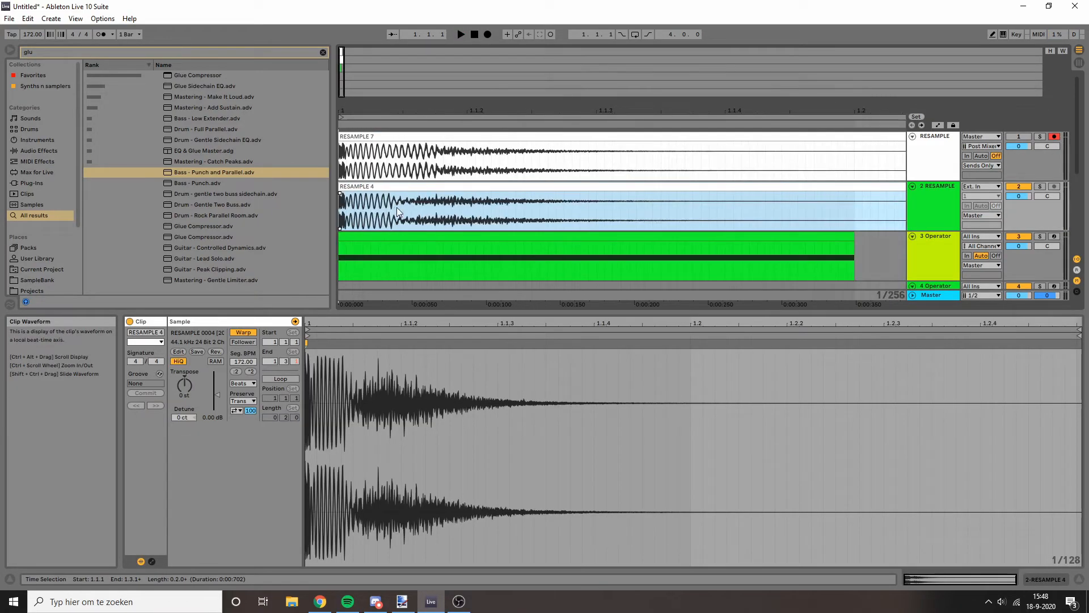
- Compare the waveforms of the RESAMPLE 4 and RESAMPLE 7 clips, focusing on the opening cycles
{"action": "left_click", "coordinate": [398, 209]}
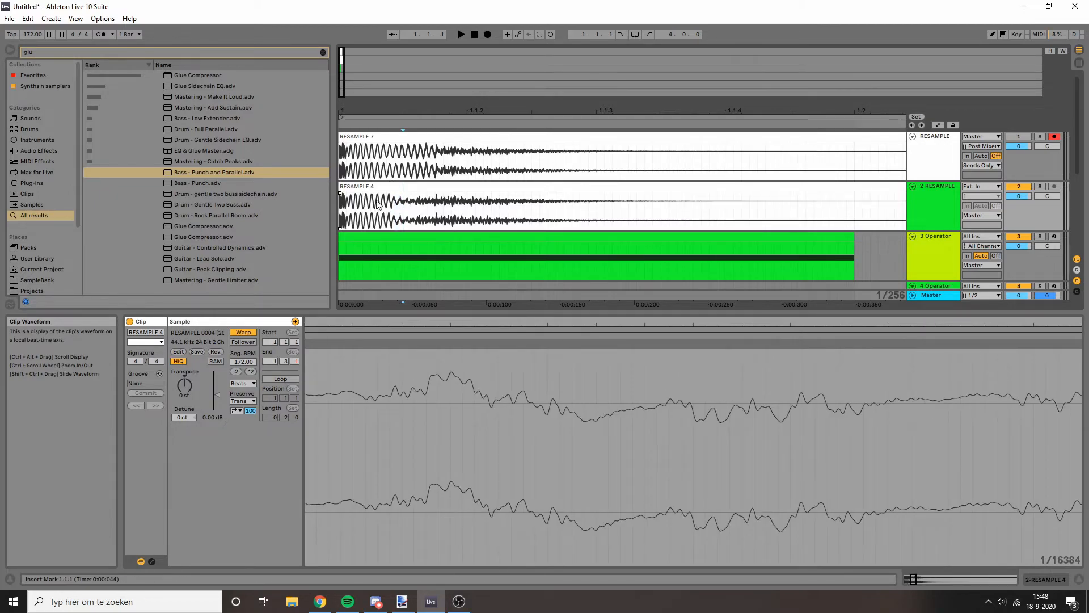
{"action": "double_click", "coordinate": [382, 205]}
{"action": "left_click_drag", "start_coordinate": [394, 156], "coordinate": [440, 156]}
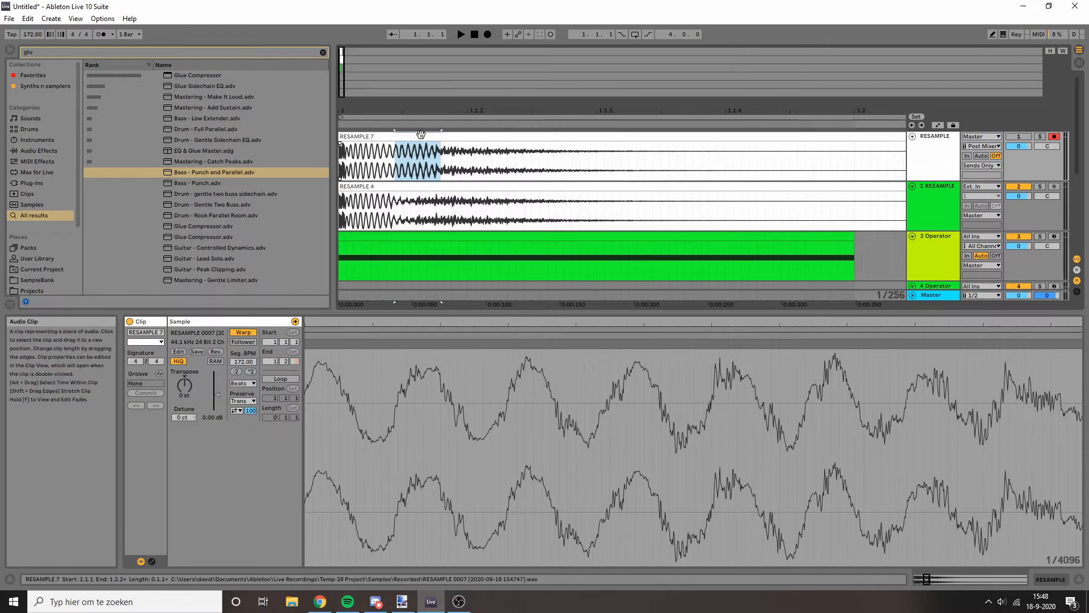
{"action": "left_click", "coordinate": [401, 137]}
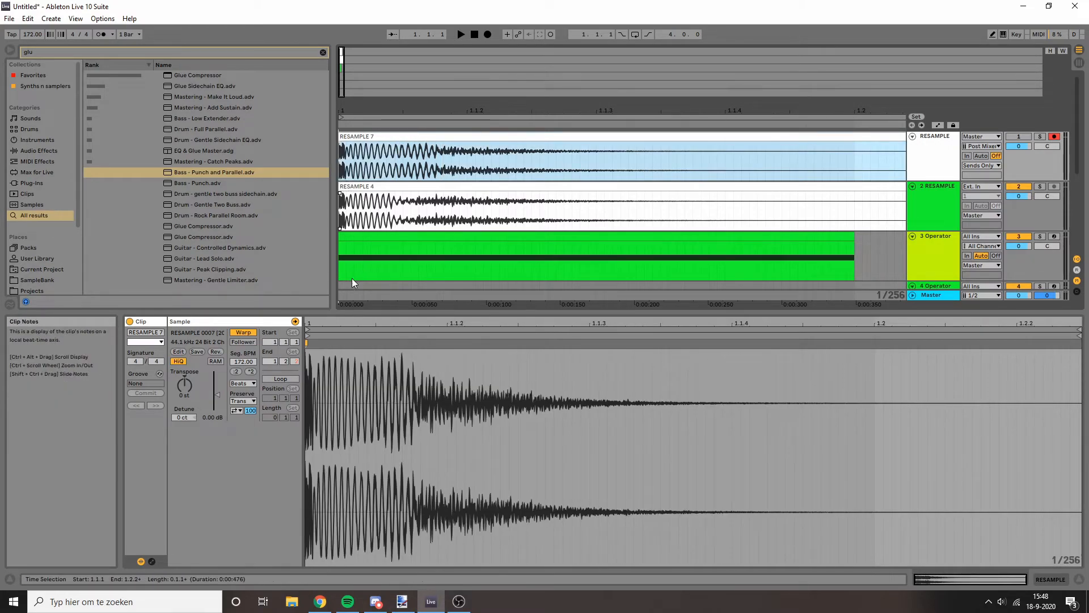
- Audition the Operator MIDI clip several times and display the Operator track's device chain
{"action": "left_click", "coordinate": [567, 236]}
{"action": "key", "text": "space"}
{"action": "key", "text": "space"}
{"action": "key", "text": "space"}
{"action": "key", "text": "space"}
{"action": "key", "text": "space"}
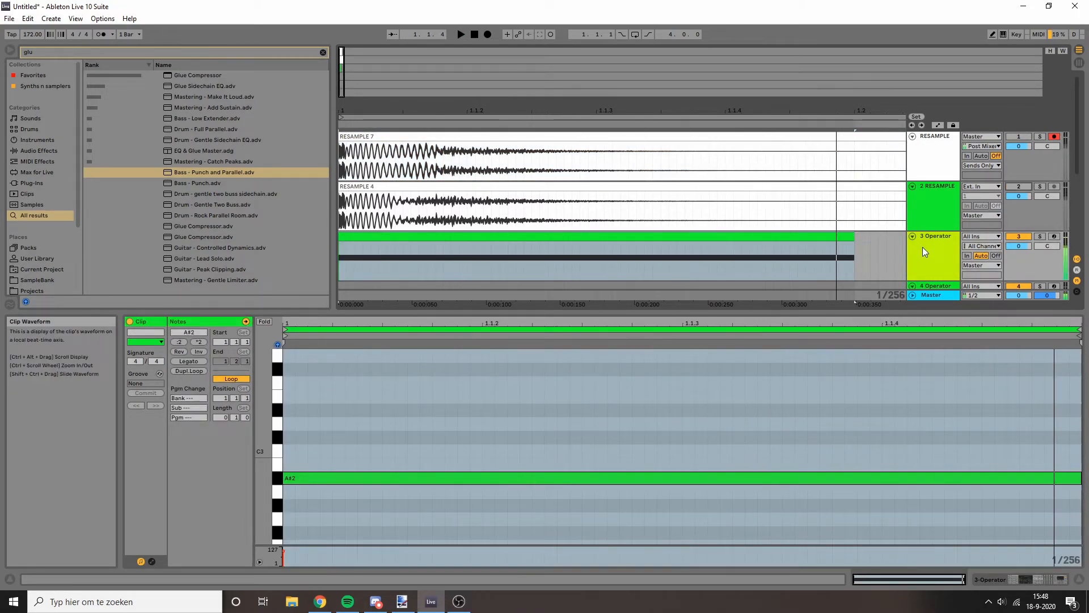
{"action": "left_click", "coordinate": [925, 251]}
{"action": "key", "text": "space"}
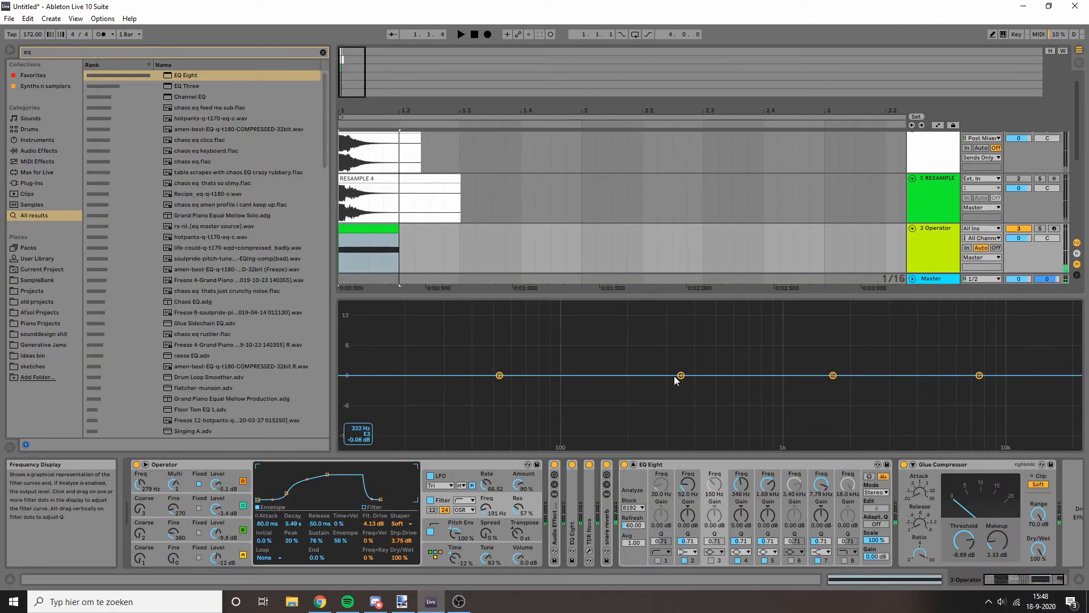
- In the EQ Eight before Glue Compressor, cut band 4 by 7.14 dB at 866 Hz, enable Adaptive Q, and audition
{"action": "left_click_drag", "start_coordinate": [681, 375], "coordinate": [768, 409]}
{"action": "left_click", "coordinate": [877, 525]}
{"action": "key", "text": "space"}
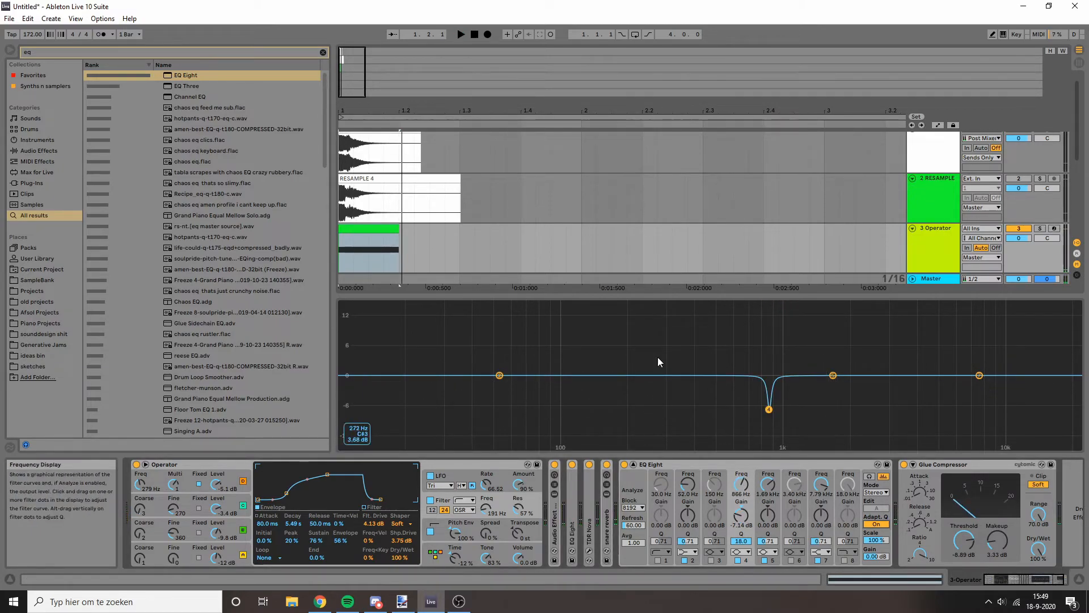
- Show Operator's LFO parameters, then audition EQ Eight band 4 at 0 dB gain and set it to -5.71 dB
{"action": "left_click", "coordinate": [454, 472]}
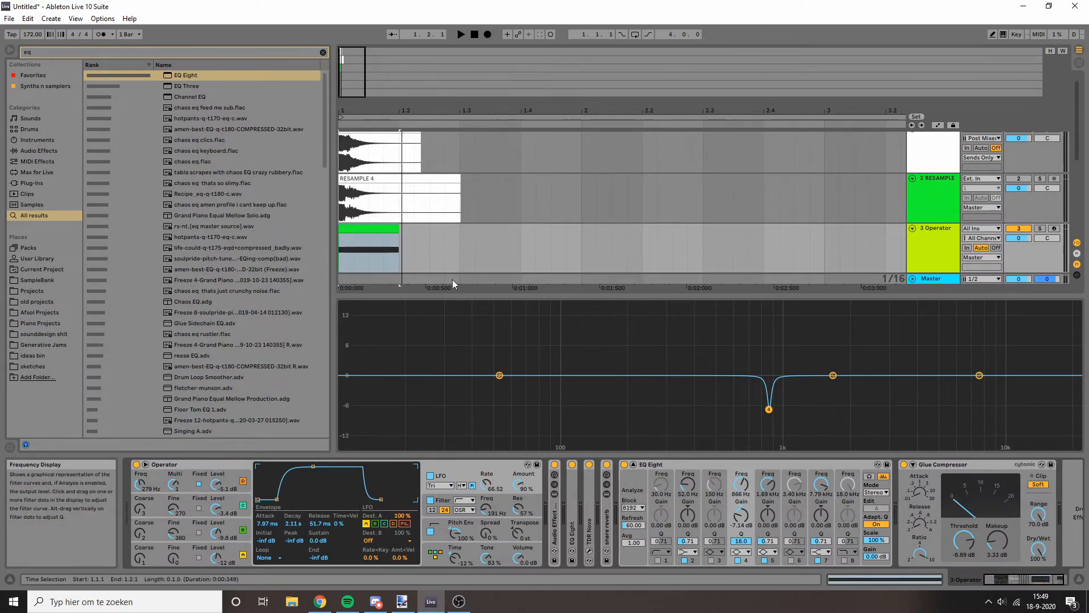
{"action": "left_click_drag", "start_coordinate": [741, 516], "coordinate": [740, 483]}
{"action": "key", "text": "space"}
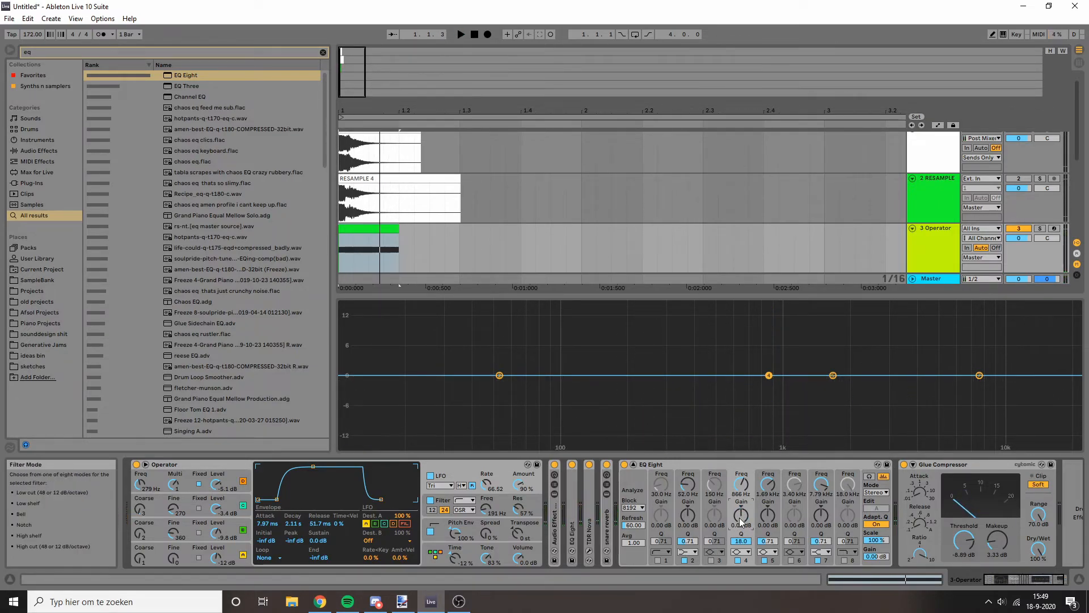
{"action": "key", "text": "space"}
{"action": "key", "text": "space"}
{"action": "mouse_move", "coordinate": [741, 517]}
{"action": "left_mouse_down"}
{"action": "mouse_move", "coordinate": [741, 493]}
{"action": "mouse_move", "coordinate": [740, 530]}
{"action": "left_mouse_up"}
{"action": "key", "text": "space"}
{"action": "key", "text": "space"}
{"action": "key", "text": "space"}
{"action": "key", "text": "space"}
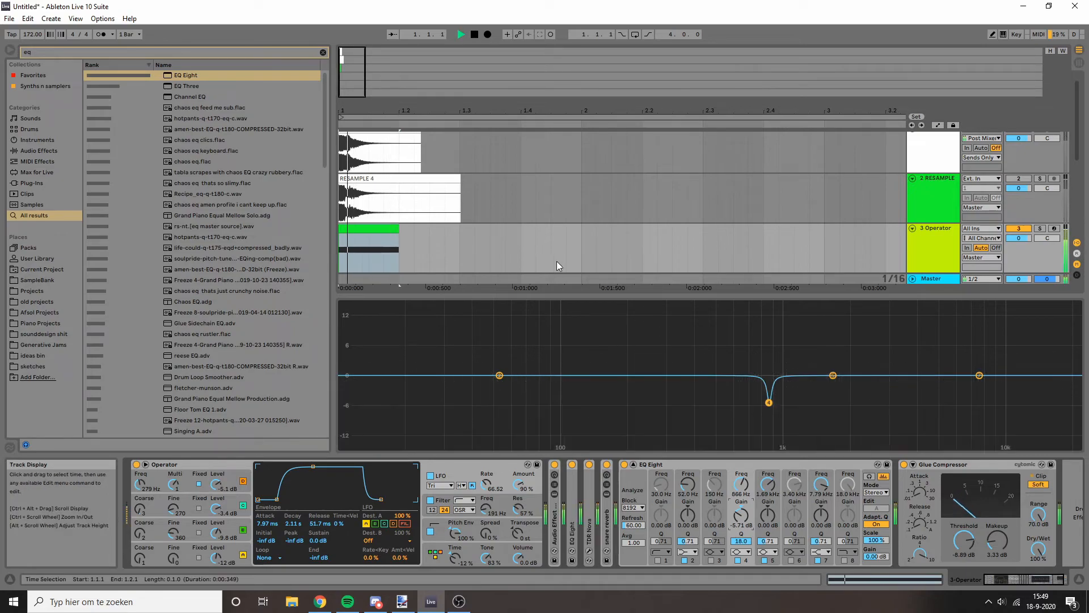
{"action": "key", "text": "space"}
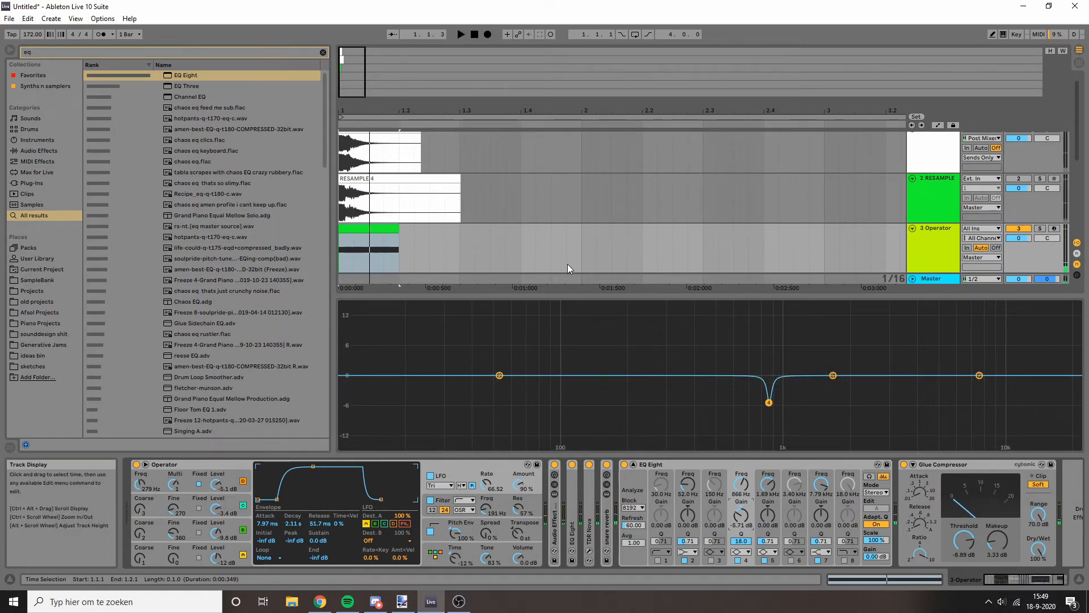
- Move EQ Eight band 5 to 614 Hz, audition a 4.05 dB boost, and reduce its gain to 1.67 dB
{"action": "left_click_drag", "start_coordinate": [833, 375], "coordinate": [736, 303]}
{"action": "key", "text": "space"}
{"action": "key", "text": "space"}
{"action": "left_click_drag", "start_coordinate": [769, 516], "coordinate": [768, 556]}
{"action": "key", "text": "space"}
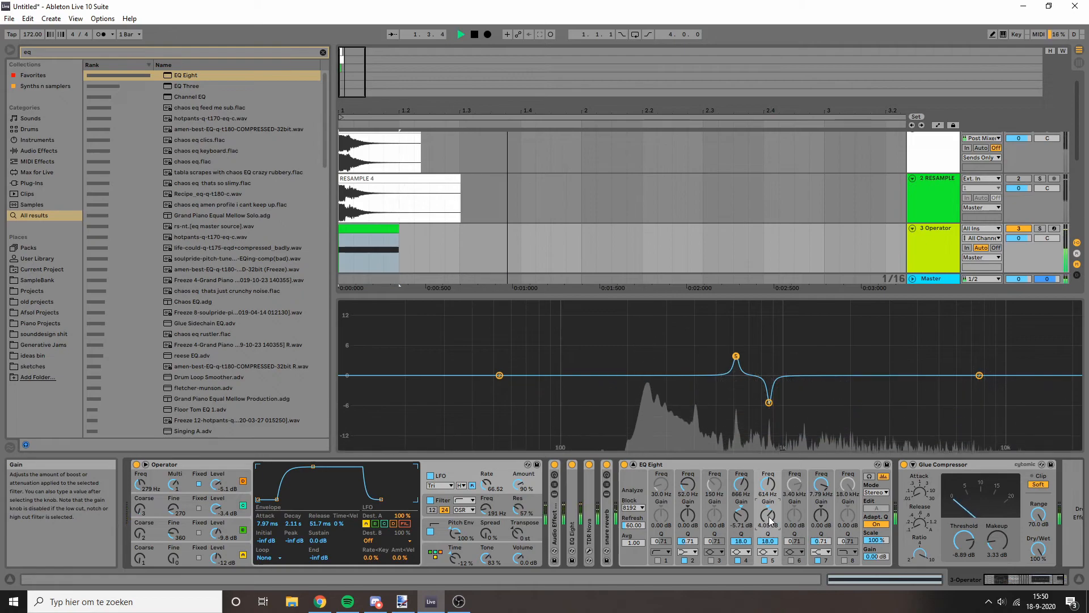
{"action": "key", "text": "space"}
{"action": "left_click_drag", "start_coordinate": [768, 556], "coordinate": [768, 559]}
- Audition the sound with the EQ Eight before Glue Compressor active and bypassed
{"action": "key", "text": "space"}
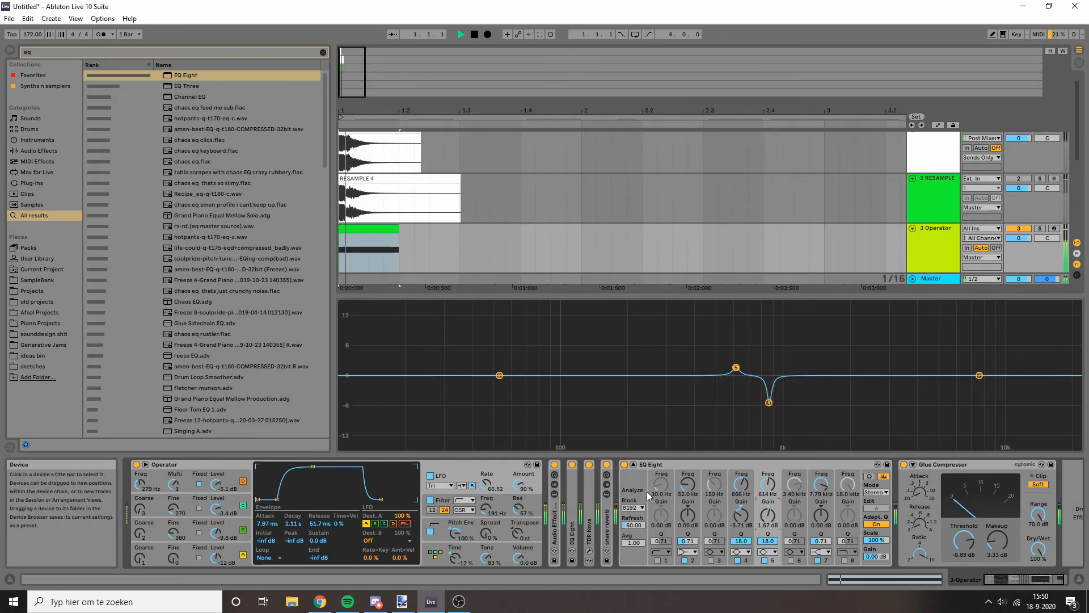
{"action": "key", "text": "space"}
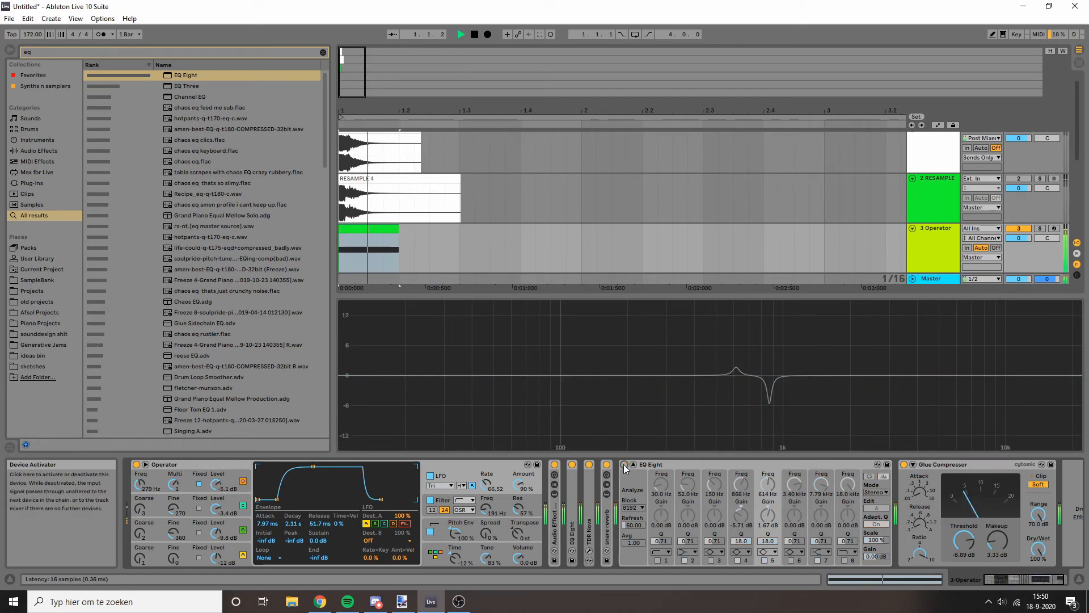
{"action": "key", "text": "space"}
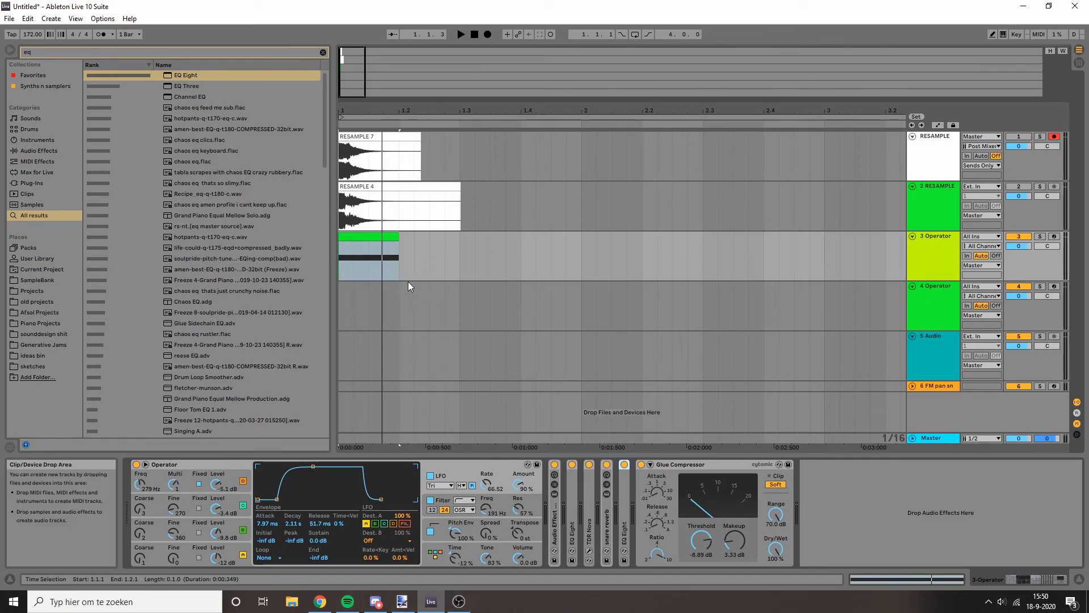
- Zoom in on the arrangement, then switch to Discord and find chaos_eq_feed_me_sub.flac in the samples-and-plugins channel
{"action": "left_click_drag", "start_coordinate": [349, 78], "coordinate": [343, 109]}
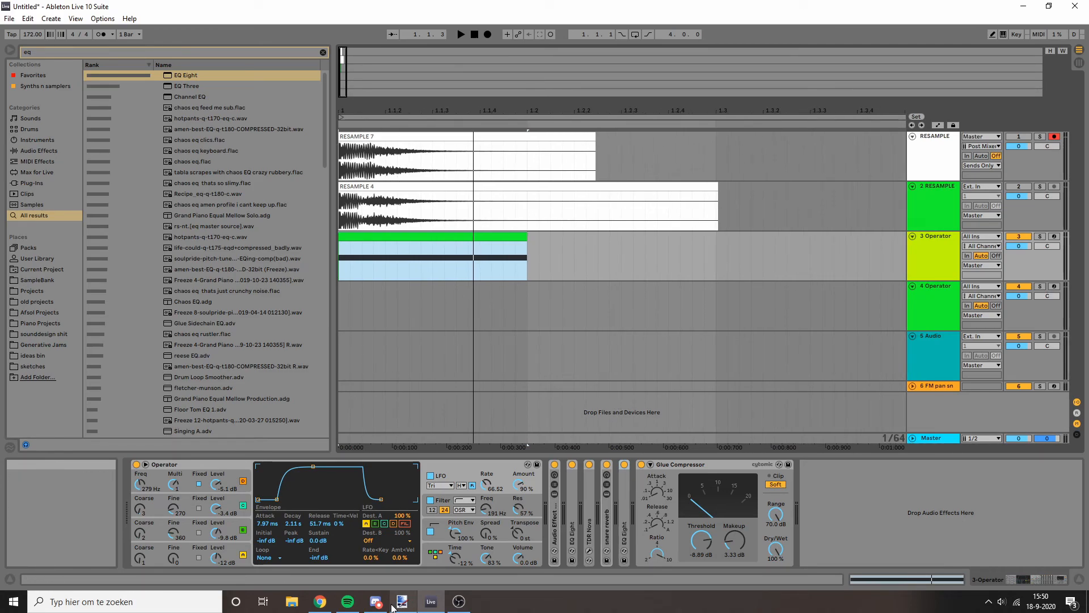
{"action": "left_click", "coordinate": [374, 602]}
{"action": "scroll", "coordinate": [299, 461], "scroll_direction": "up", "scroll_amount": 5}
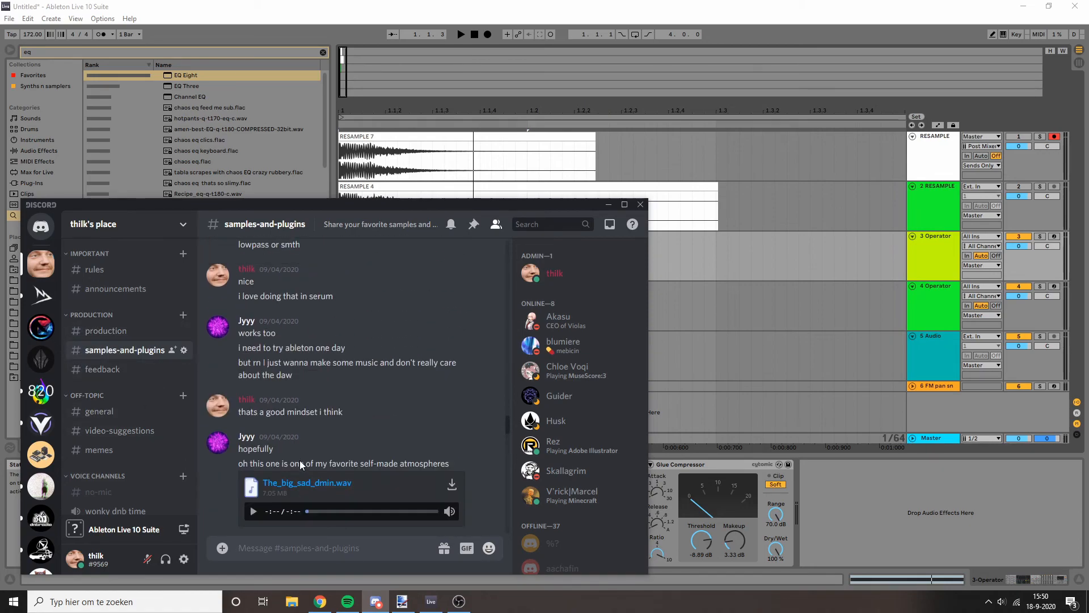
{"action": "scroll", "coordinate": [295, 457], "scroll_direction": "down", "scroll_amount": 5}
{"action": "scroll", "coordinate": [227, 386], "scroll_direction": "up", "scroll_amount": 5}
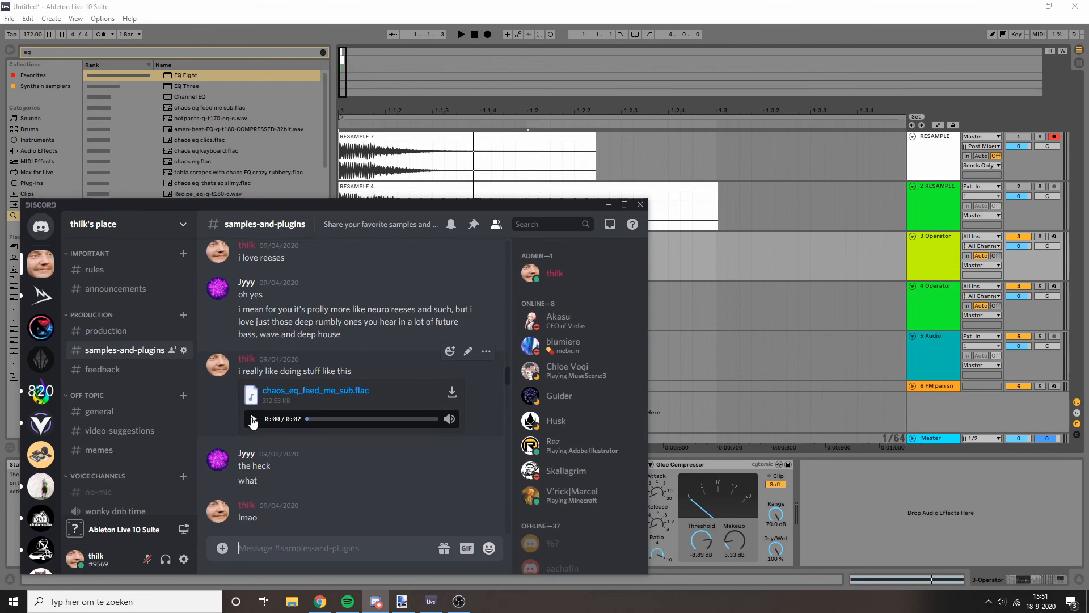